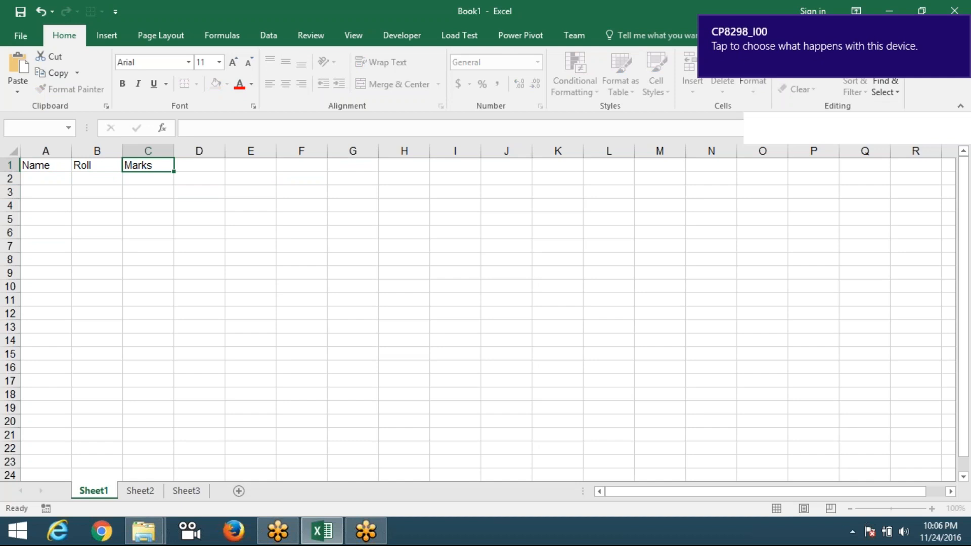
# Step: Enter a first name in A2 under Name and autofill the column with further names down to A6
pyautogui.press('Return')
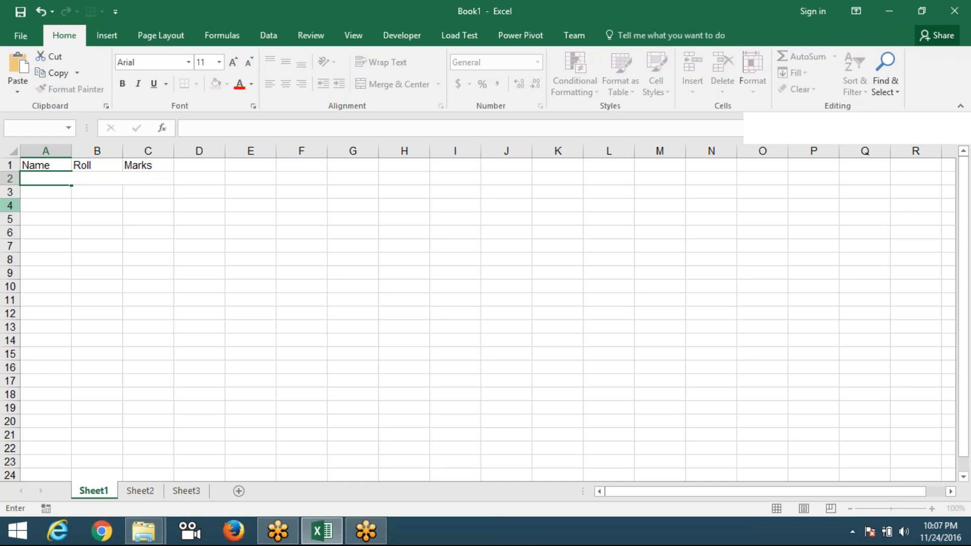
pyautogui.press('Escape')
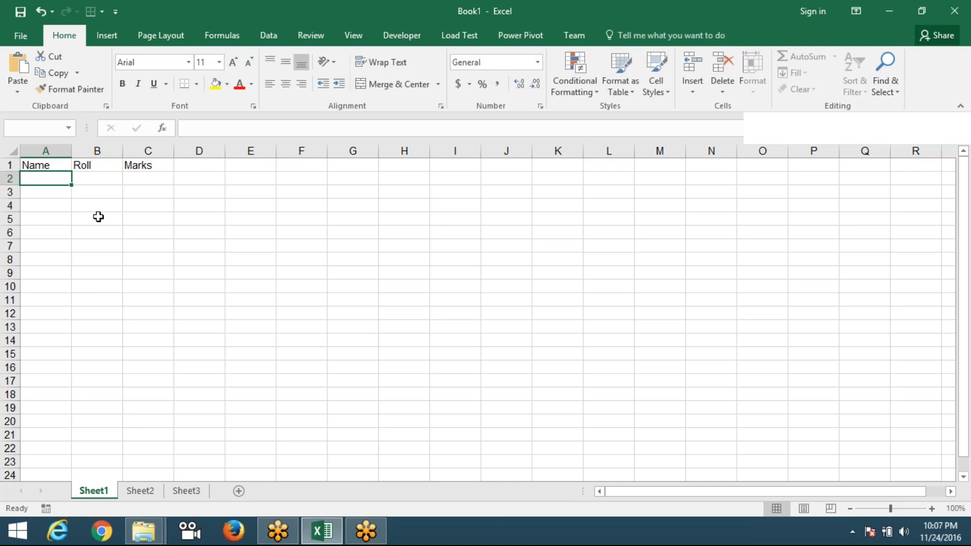
pyautogui.write('Puneet')
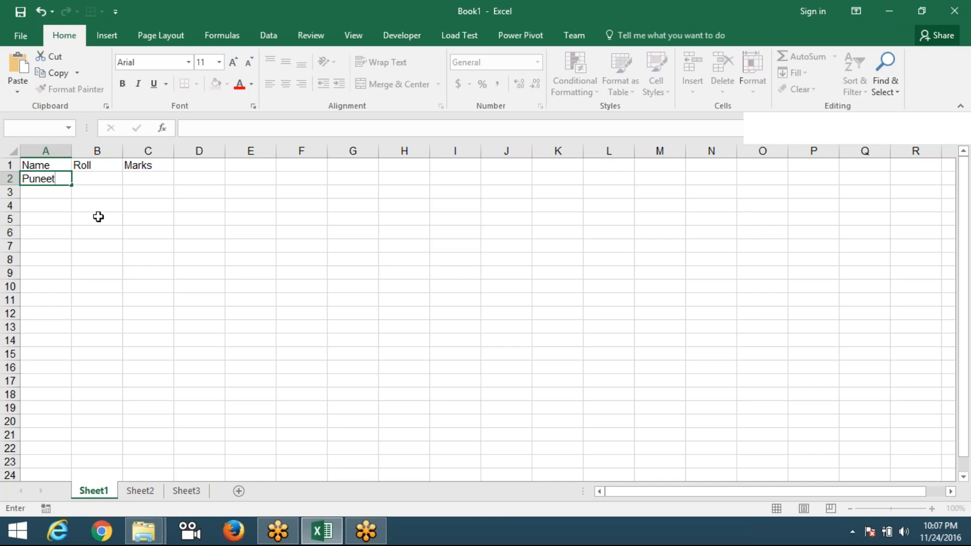
pyautogui.press('Return')
pyautogui.press('Up')
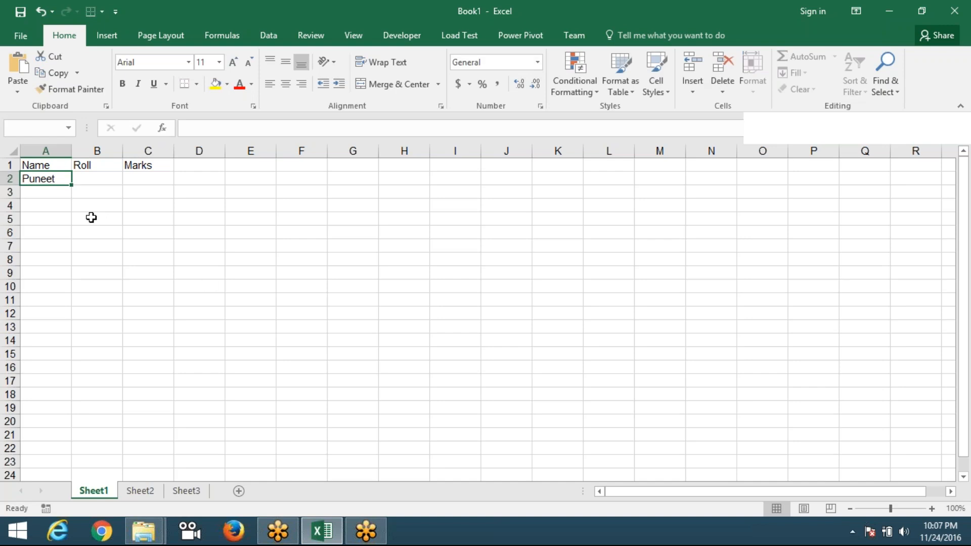
pyautogui.moveTo(72, 185); pyautogui.dragTo(72, 238)
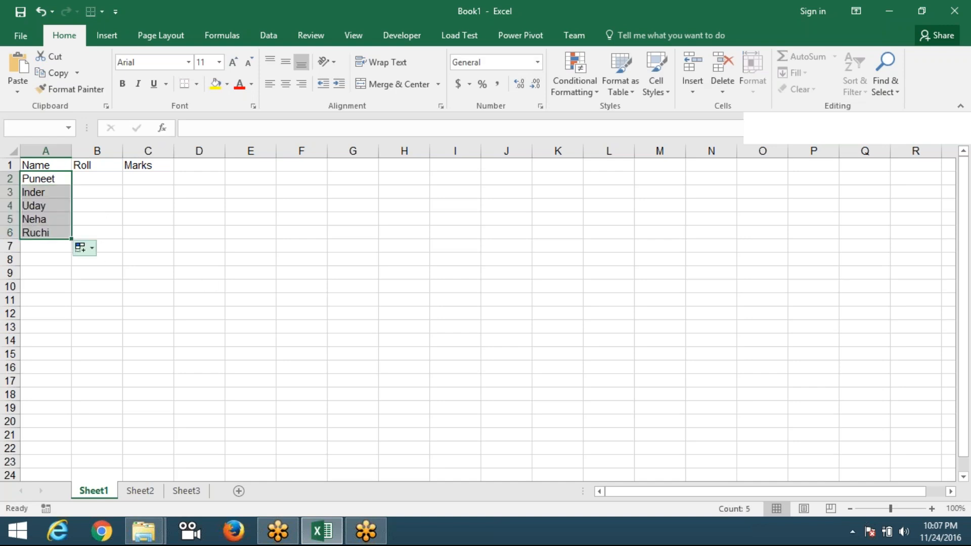
# Step: Enter roll numbers 1 and 2 in B2 and B3 and extend the series down to B6
pyautogui.click(93, 183)
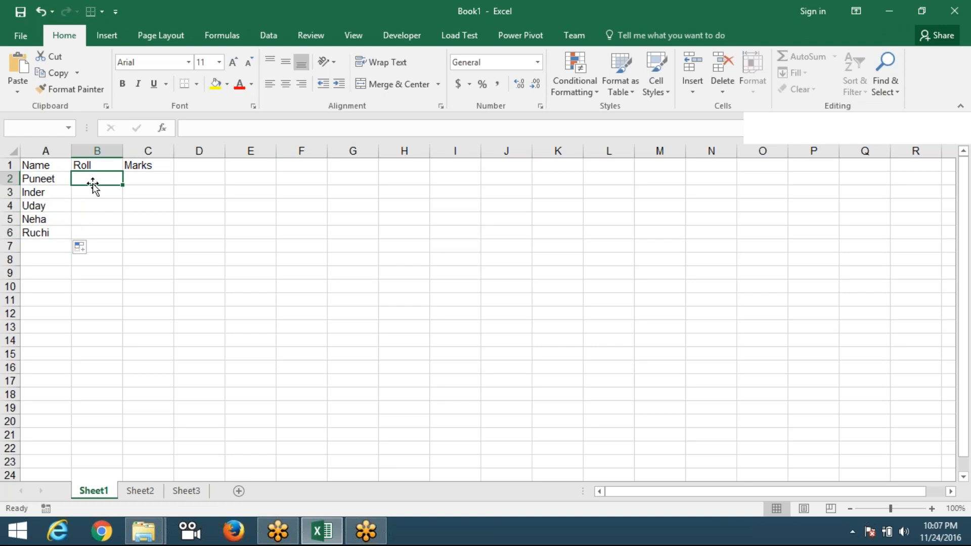
pyautogui.write('1')
pyautogui.press('Return')
pyautogui.write('2')
pyautogui.press('Return')
pyautogui.moveTo(96, 181); pyautogui.dragTo(130, 237)
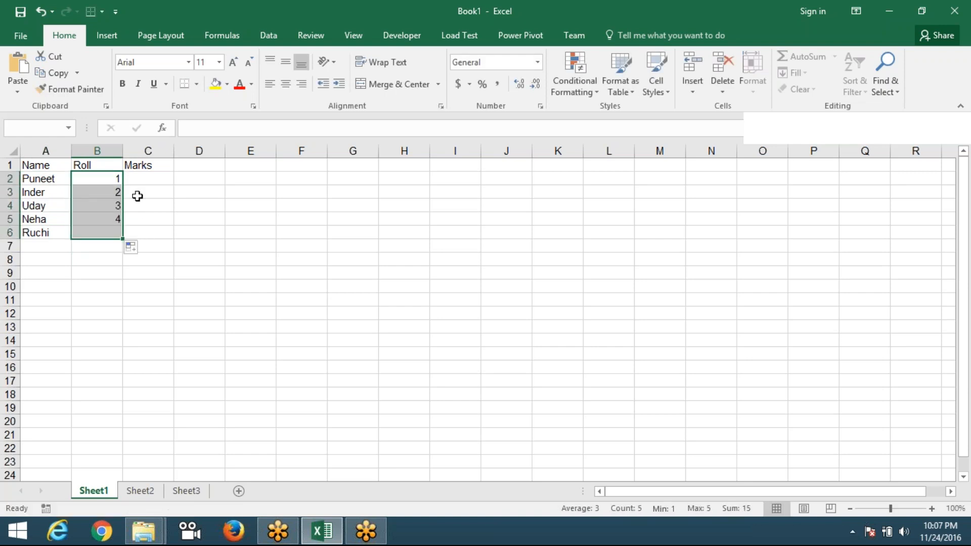
# Step: Enter a RANDBETWEEN formula with a lower limit of 10 in cell C2 under Marks
pyautogui.click(144, 180)
pyautogui.write('=RA')
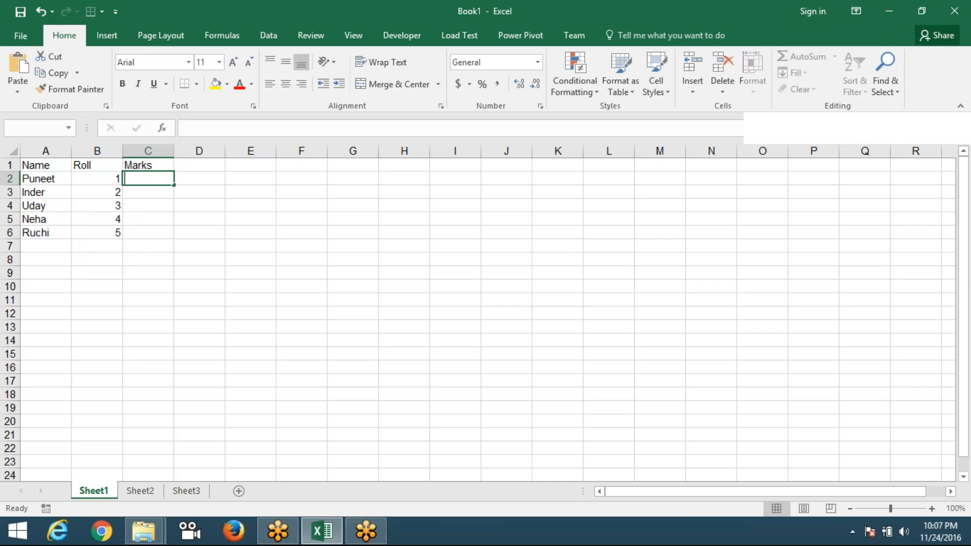
pyautogui.press('Down')
pyautogui.press('Down')
pyautogui.press('Tab')
pyautogui.write('1,100')
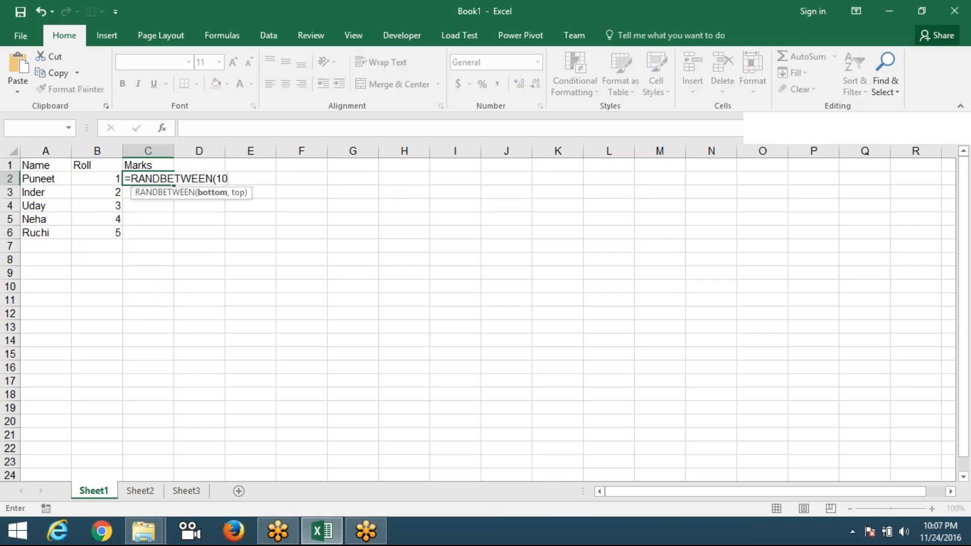
pyautogui.press('Return')
# Step: Fill the RANDBETWEEN formula from C2 down through C6
pyautogui.press('Up')
pyautogui.hotkey('shift', 'Down')
pyautogui.hotkey('shift', 'Down')
pyautogui.hotkey('shift', 'Down')
pyautogui.hotkey('shift', 'Down')
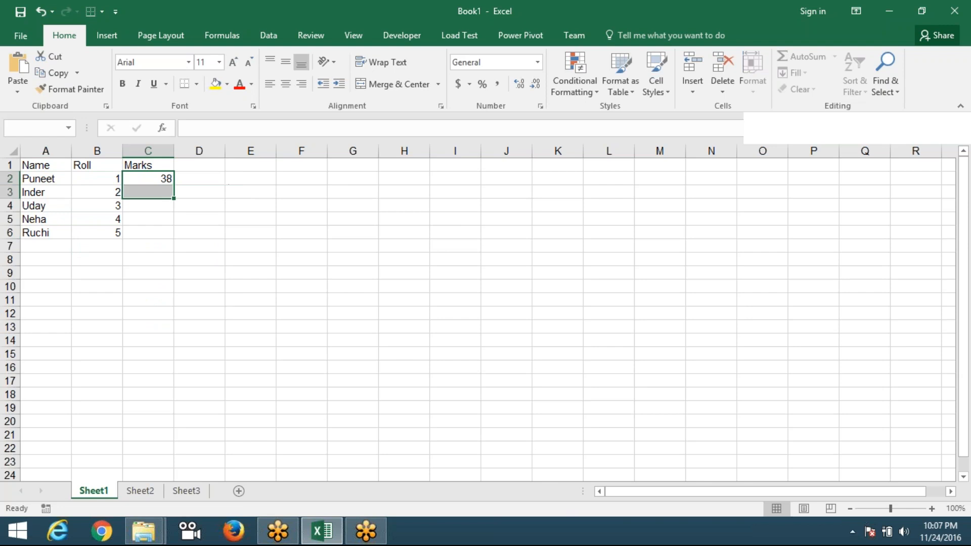
pyautogui.hotkey('ctrl', 'd')
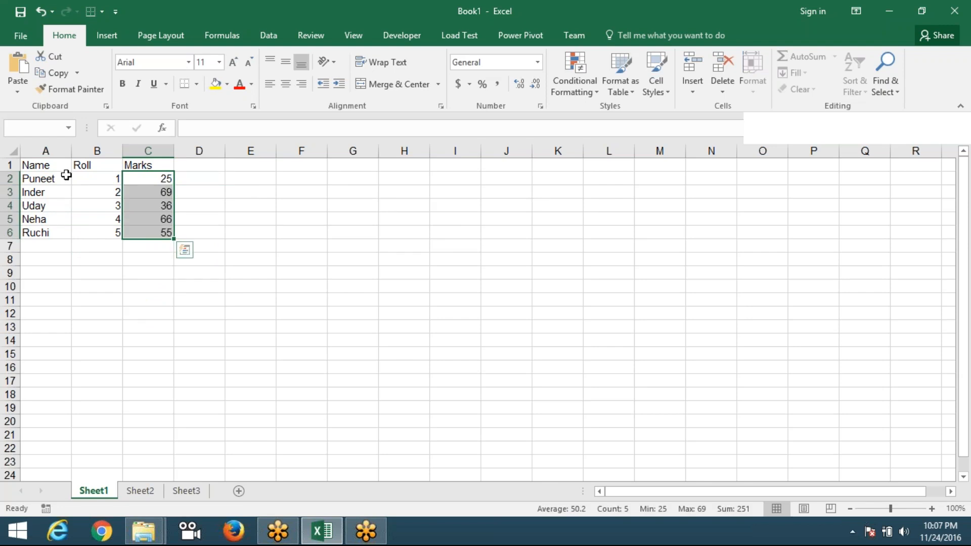
# Step: Copy the table A1:C6 and paste it over itself as values only
pyautogui.moveTo(56, 166); pyautogui.dragTo(150, 232)
pyautogui.hotkey('ctrl', 'c')
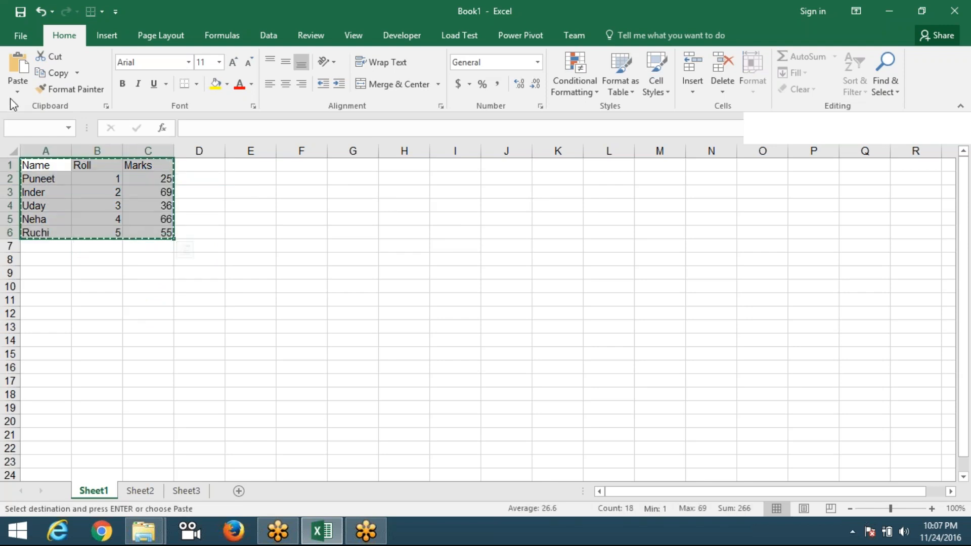
pyautogui.click(11, 94)
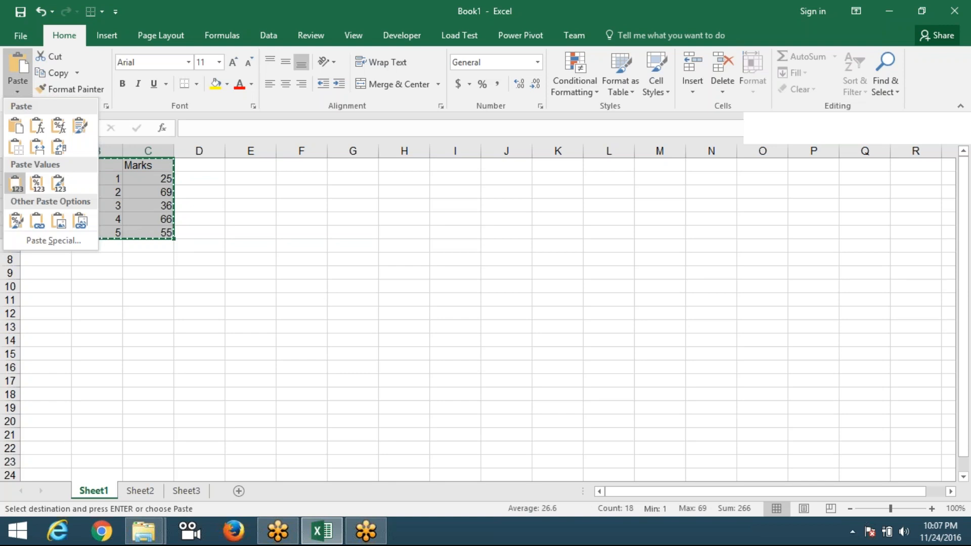
pyautogui.click(16, 182)
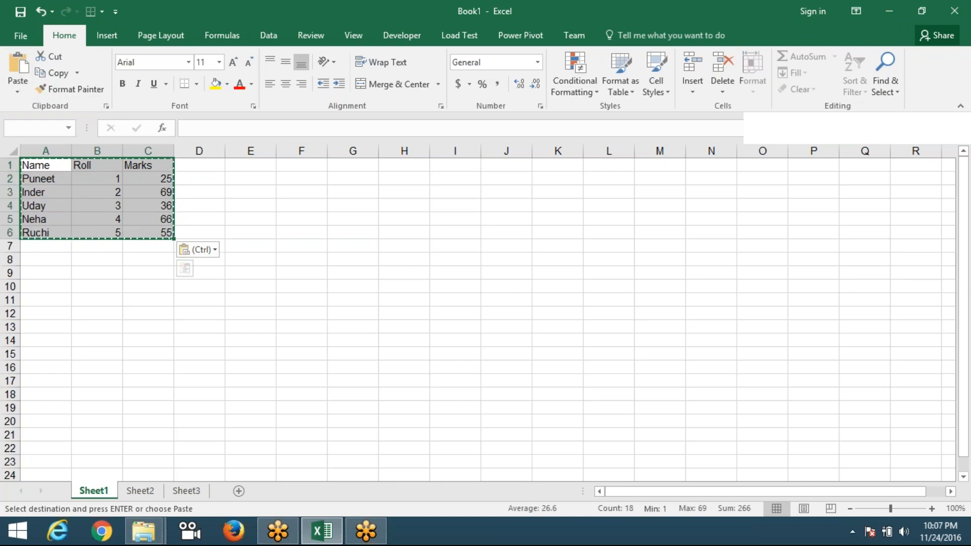
# Step: Fill the table A1:C6 with the standard orange colour and apply all borders
pyautogui.click(227, 84)
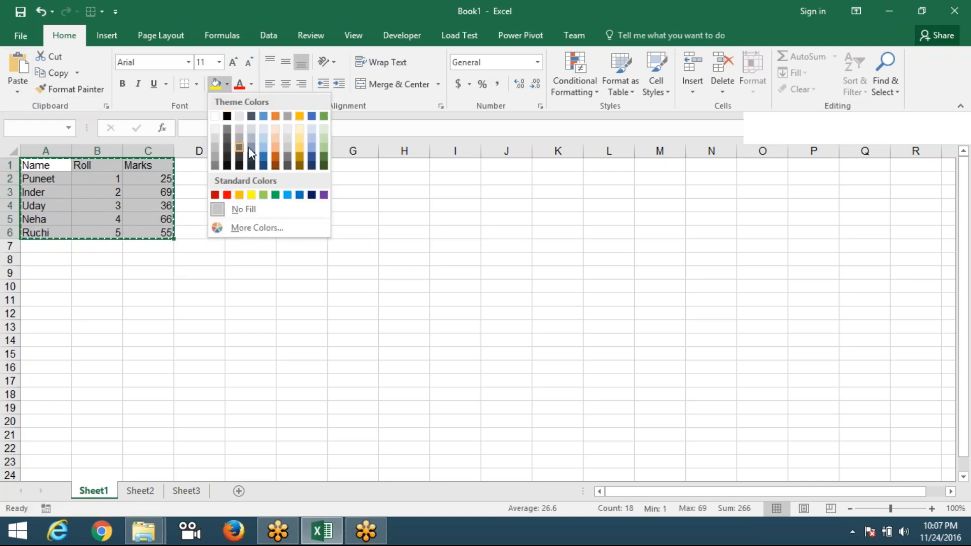
pyautogui.click(240, 195)
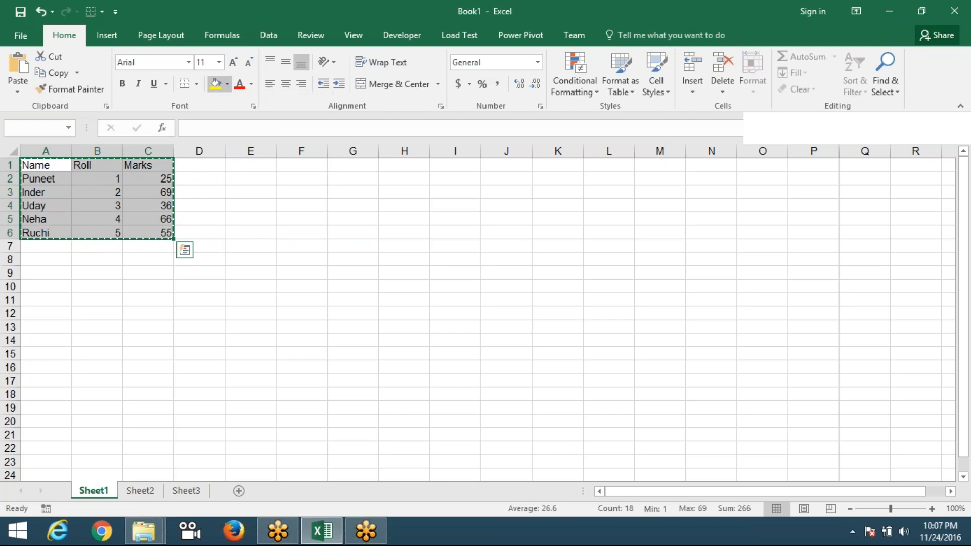
pyautogui.click(197, 85)
pyautogui.click(201, 201)
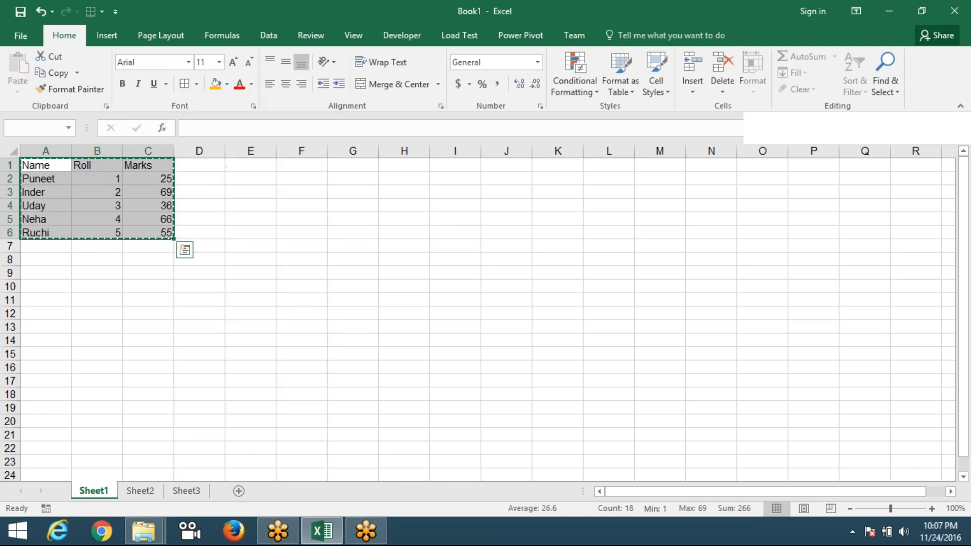
pyautogui.click(274, 205)
pyautogui.doubleClick(269, 197)
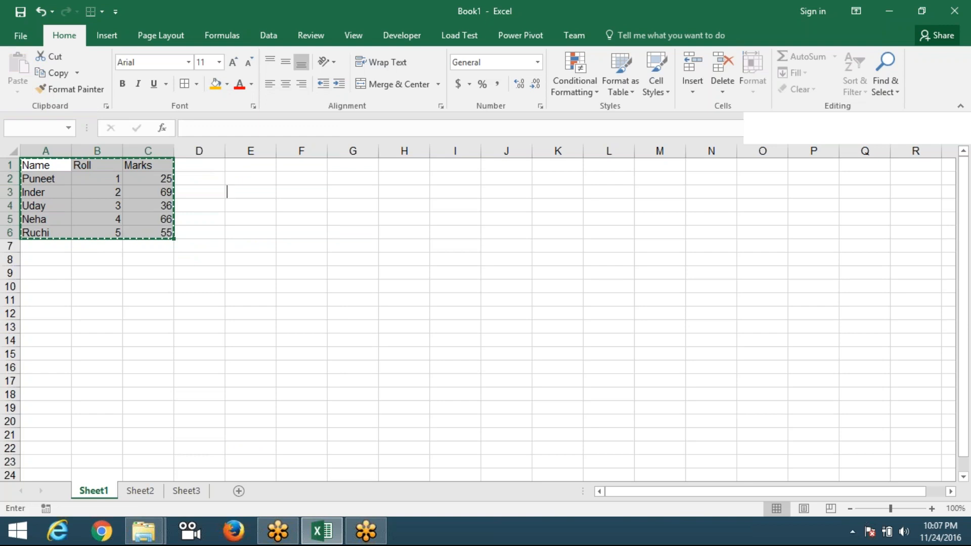
pyautogui.click(152, 395)
pyautogui.click(144, 328)
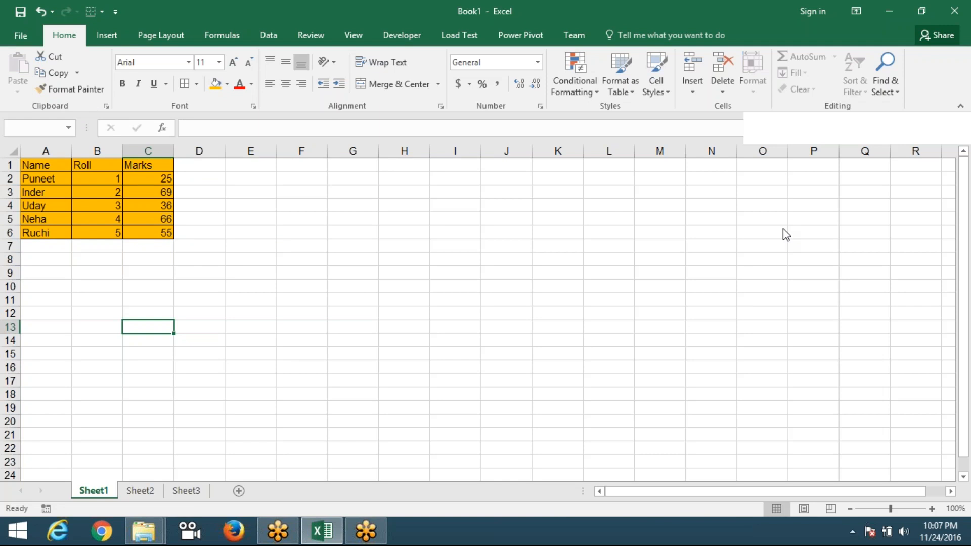
# Step: Autofit the widths of the Marks and Roll columns to their contents
pyautogui.click(335, 228)
pyautogui.moveTo(44, 151); pyautogui.dragTo(145, 150)
pyautogui.click(181, 150)
pyautogui.doubleClick(173, 151)
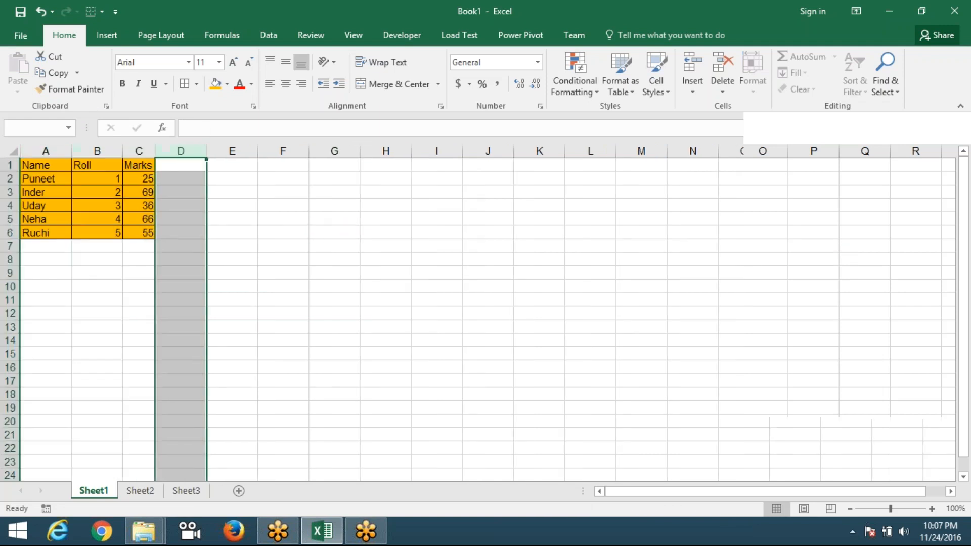
pyautogui.click(141, 178)
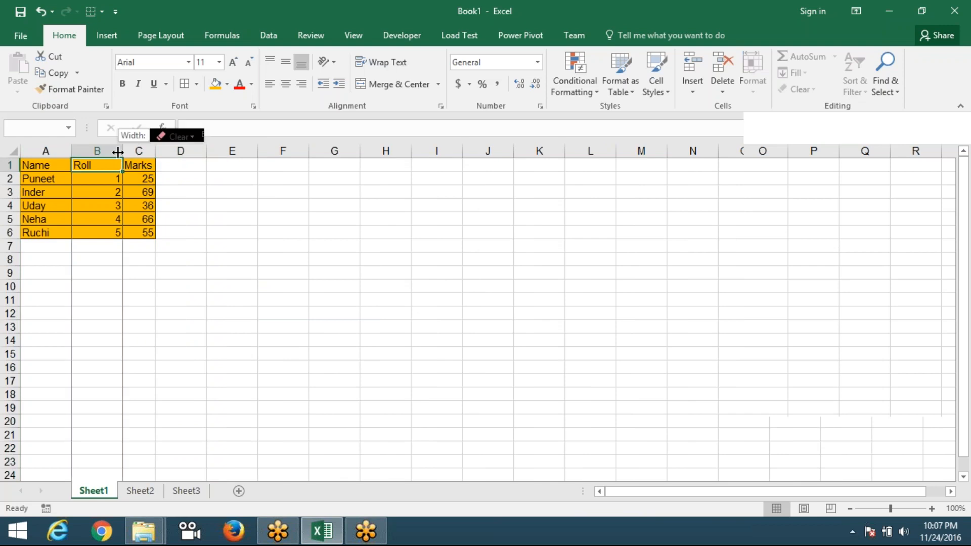
pyautogui.doubleClick(120, 151)
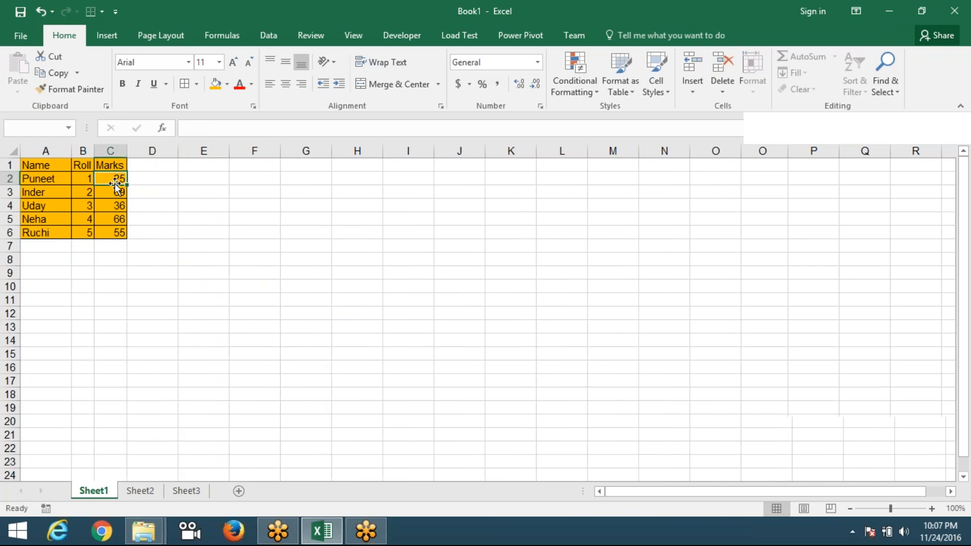
# Step: Enter =RANDBETWEEN(10,90) in C2 and fill it down the Marks column to C6
pyautogui.write('=ra')
pyautogui.press('Down')
pyautogui.press('Down')
pyautogui.press('Tab')
pyautogui.write('10')
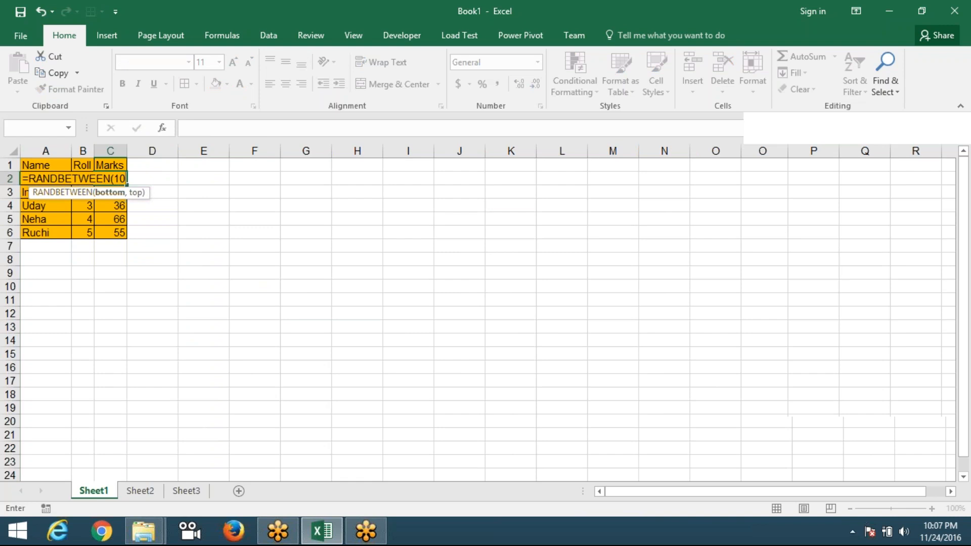
pyautogui.write(',90')
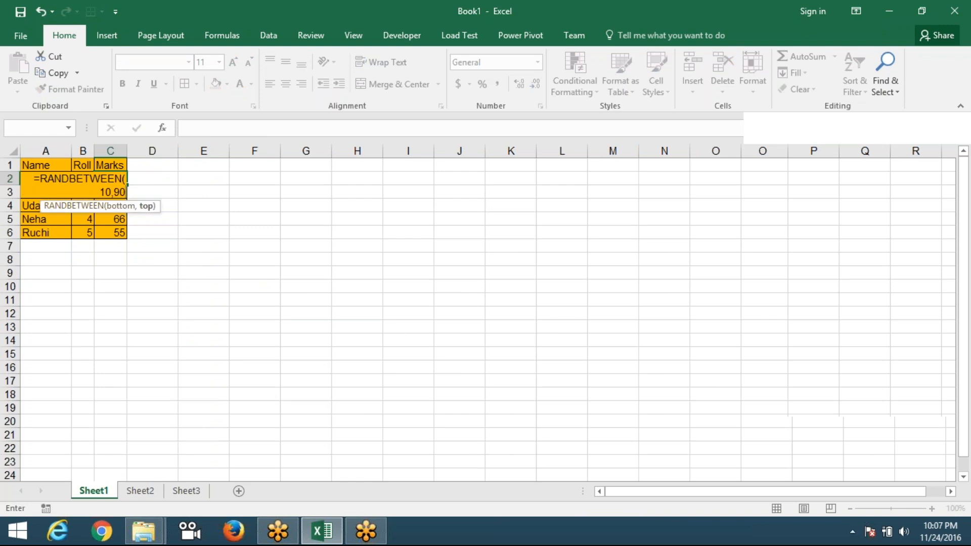
pyautogui.press('Return')
pyautogui.click(109, 178)
pyautogui.doubleClick(127, 185)
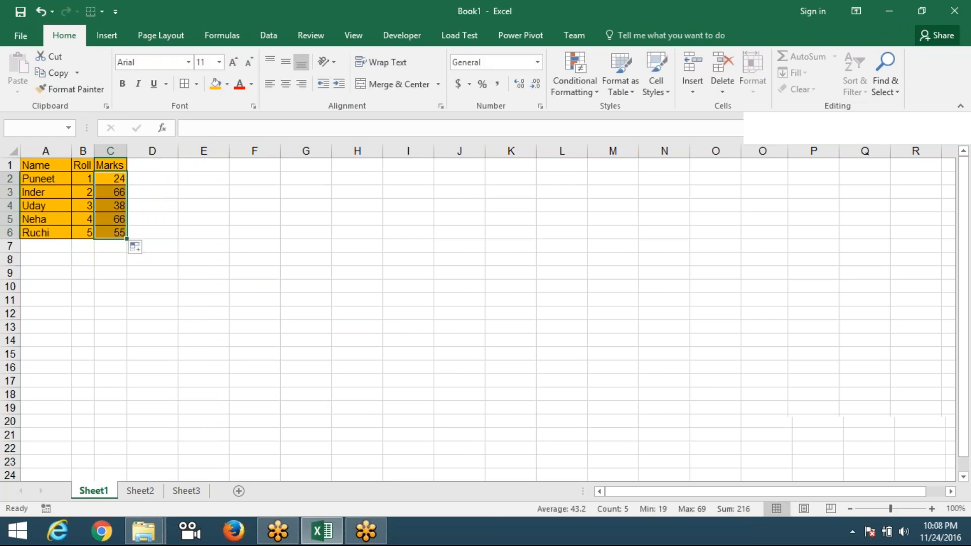
pyautogui.click(205, 223)
# Step: Copy the formatted table A1:C6, including its headers
pyautogui.click(39, 174)
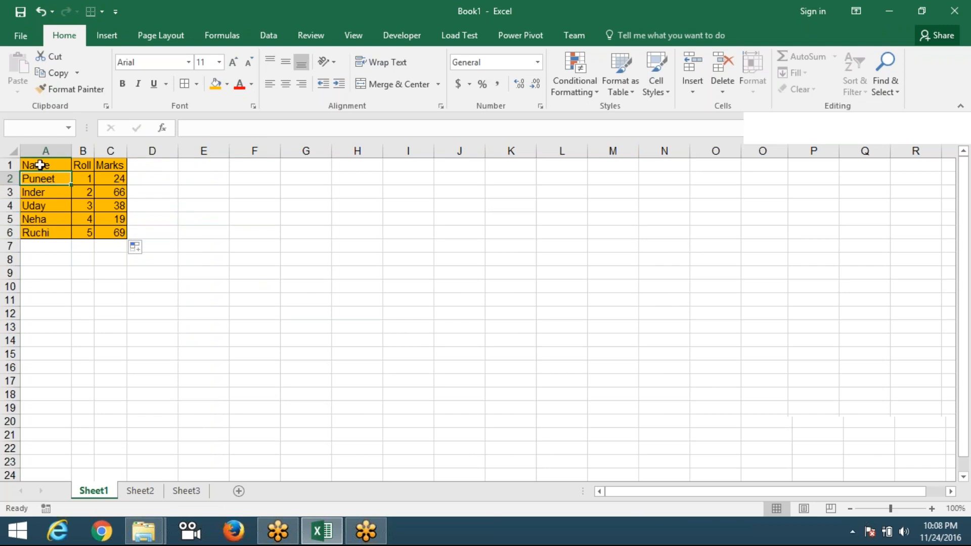
pyautogui.moveTo(39, 165); pyautogui.dragTo(102, 232)
pyautogui.hotkey('ctrl', 'c')
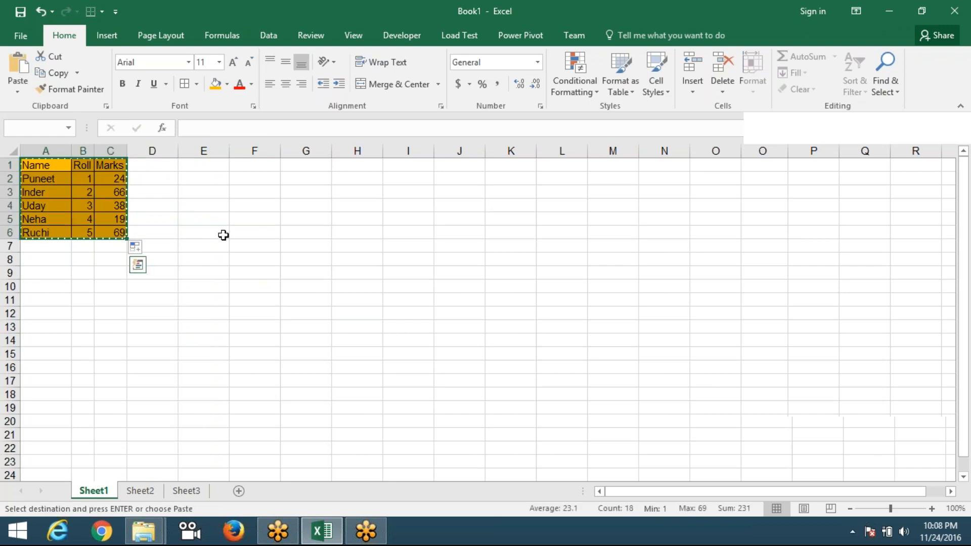
# Step: Try a normal paste of the copied table at H2 and undo it
pyautogui.click(366, 177)
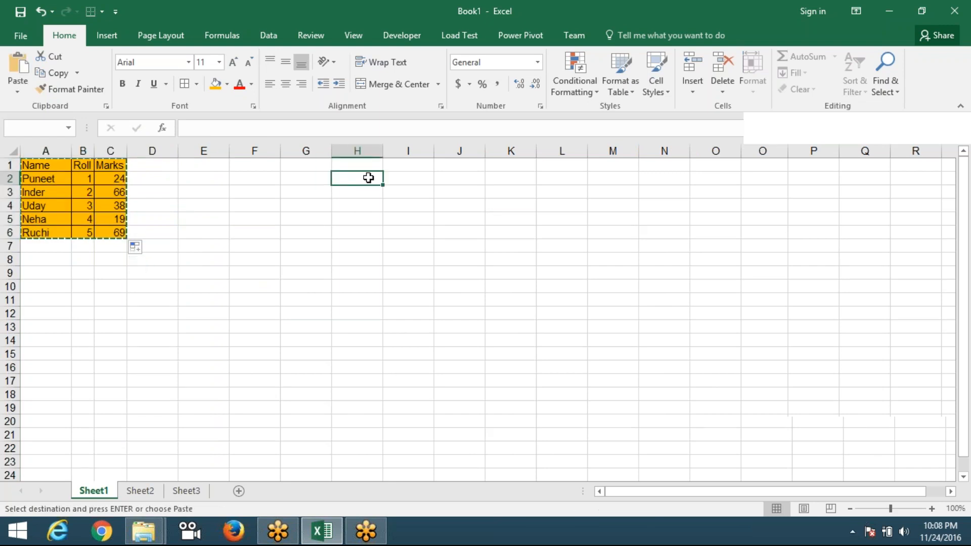
pyautogui.hotkey('ctrl', 'v')
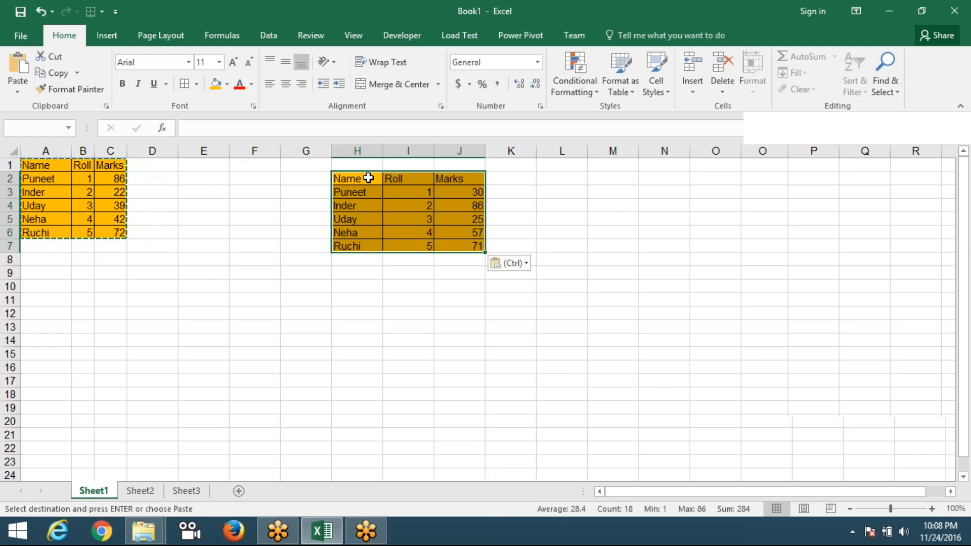
pyautogui.hotkey('ctrl', 'z')
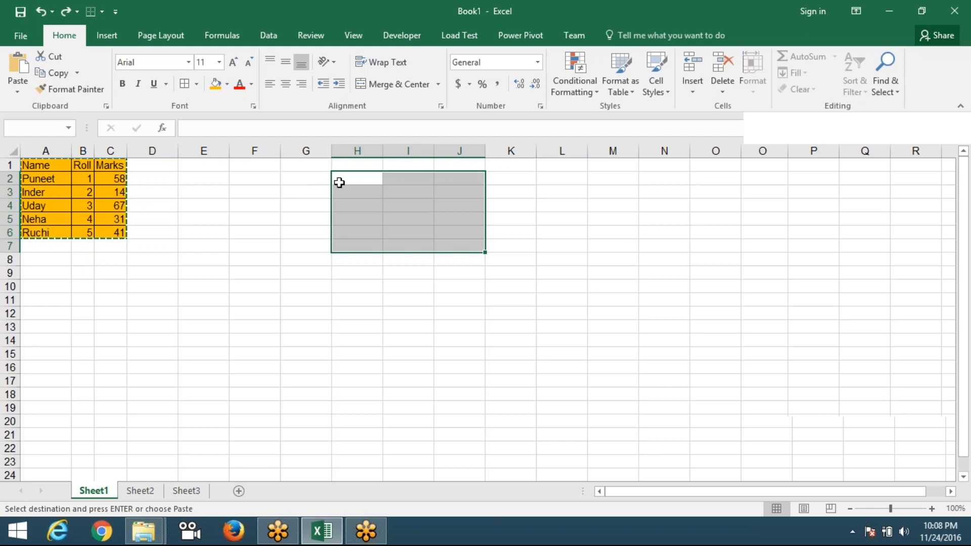
# Step: Paste only the formulas of the copied table at H2 using Paste Special
pyautogui.click(355, 183)
pyautogui.rightClick(354, 180)
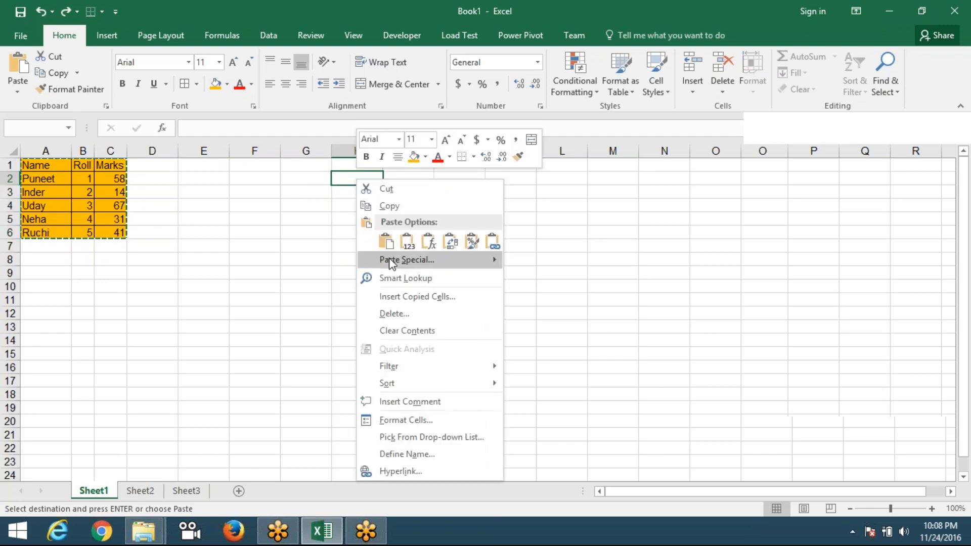
pyautogui.press('Escape')
pyautogui.hotkey('ctrl', 'alt', 'v')
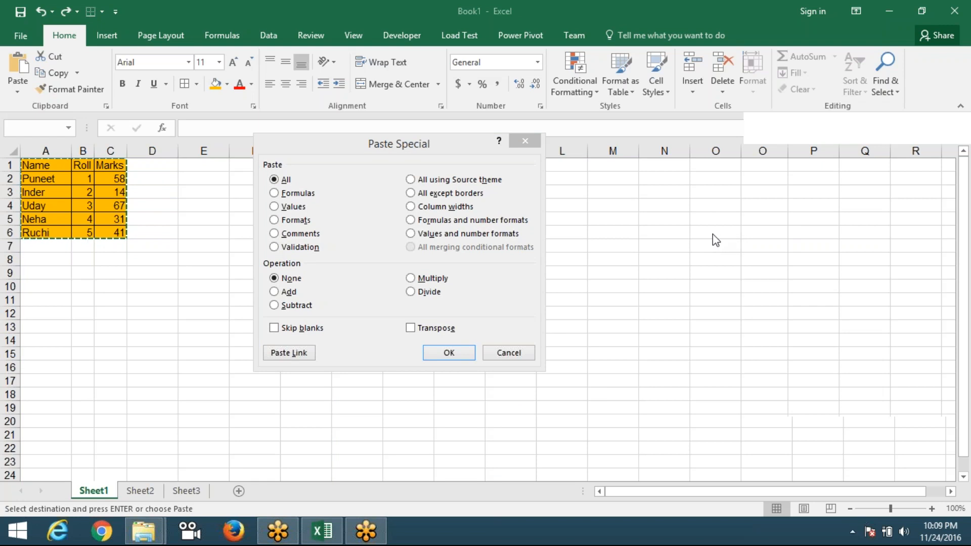
pyautogui.click(316, 195)
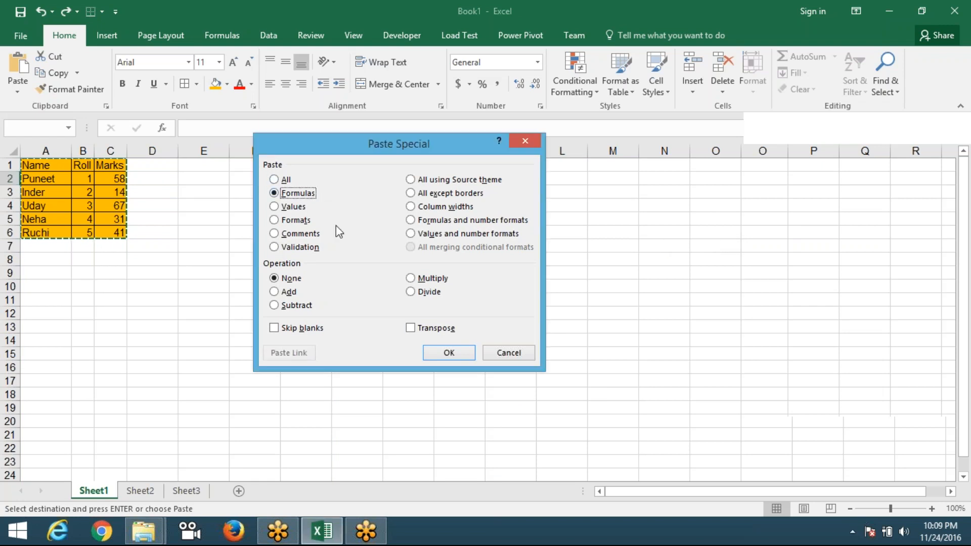
pyautogui.click(448, 353)
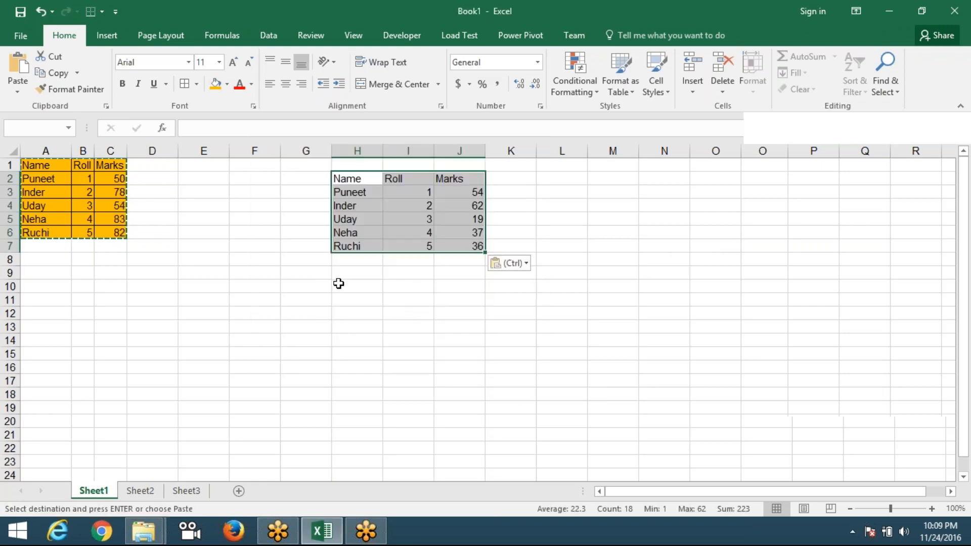
# Step: Paste only the values of the copied table at H10 using Paste Special and end copy mode
pyautogui.rightClick(338, 286)
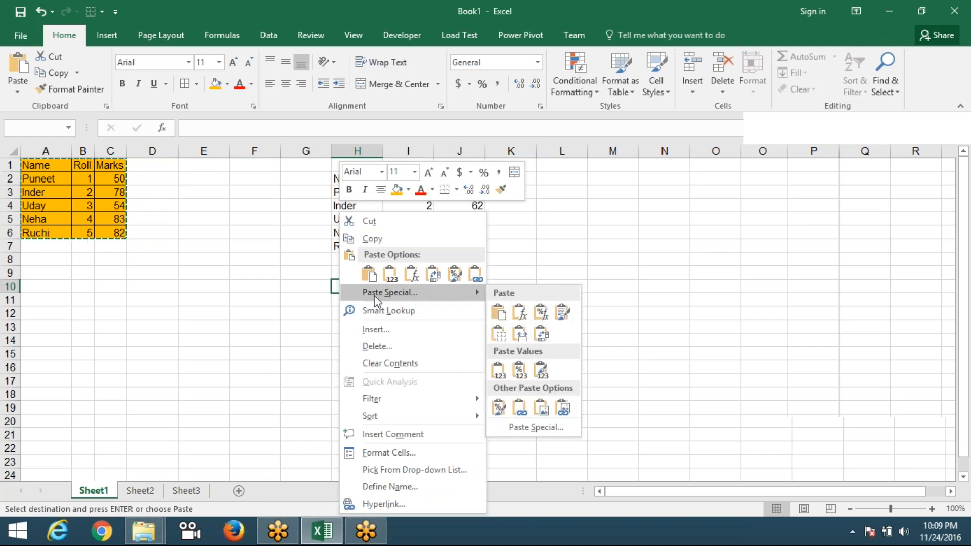
pyautogui.click(376, 294)
pyautogui.click(259, 242)
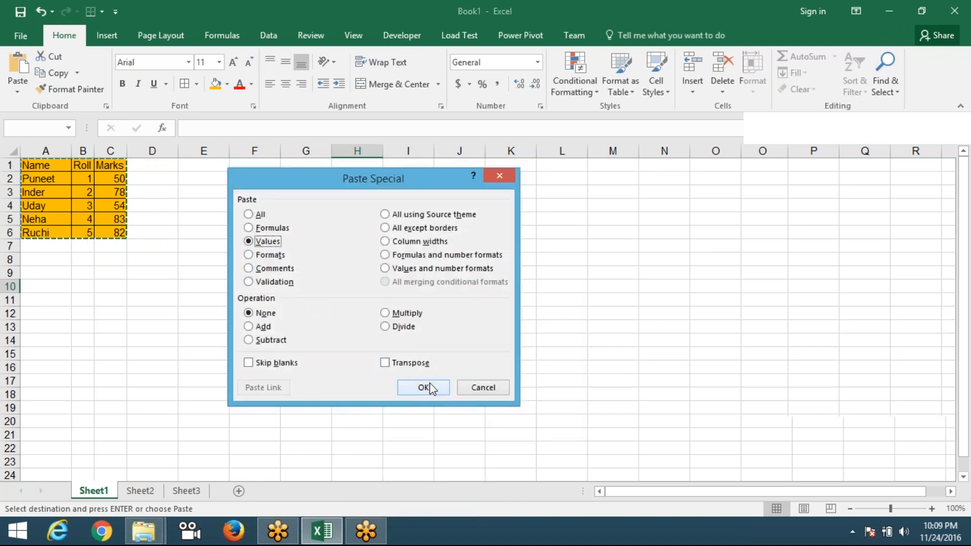
pyautogui.click(428, 385)
pyautogui.click(431, 406)
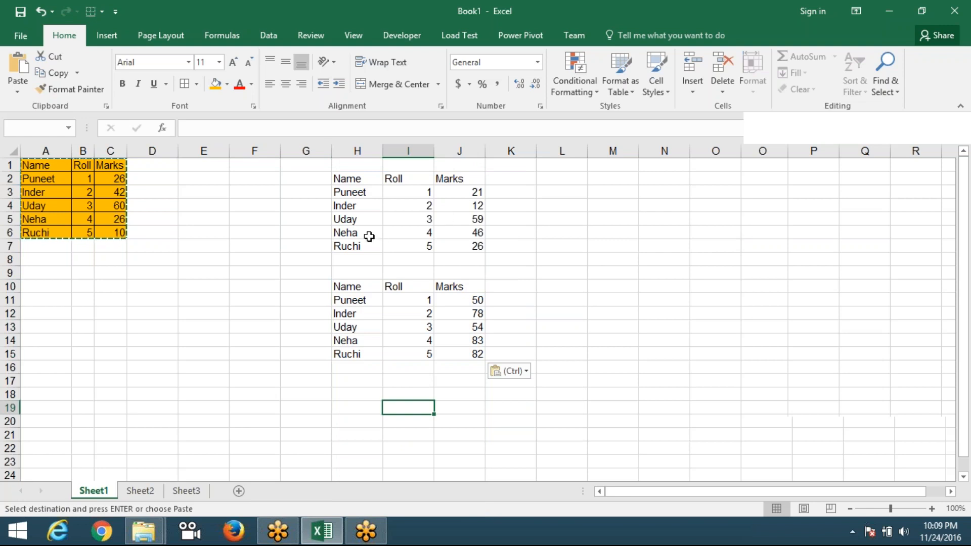
pyautogui.press('Escape')
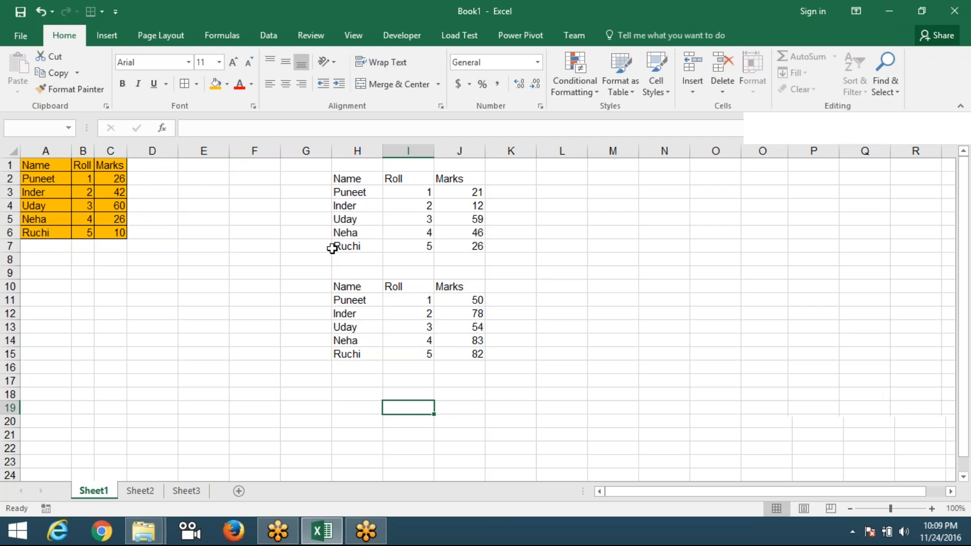
# Step: Inspect individual name, roll and marks cells of the source table in A1:C6
pyautogui.click(65, 191)
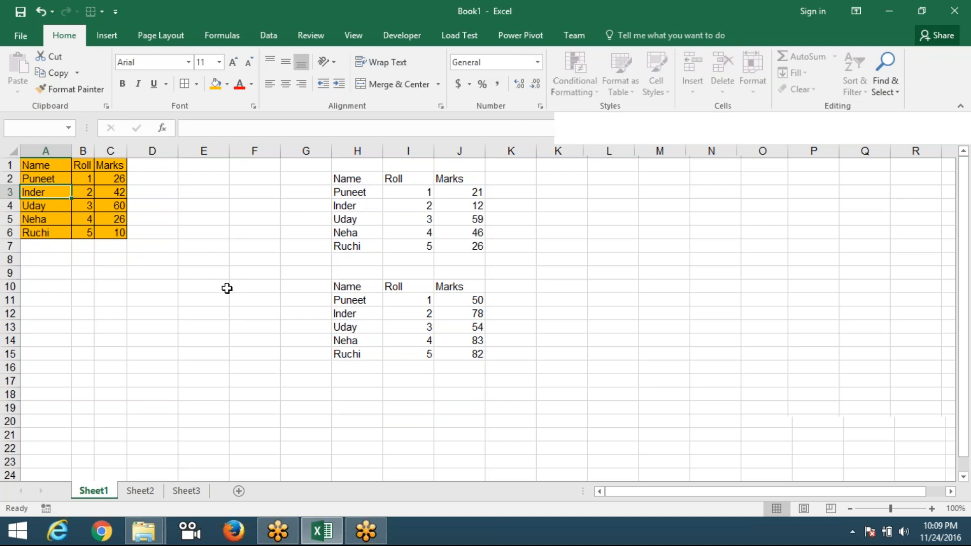
pyautogui.click(82, 164)
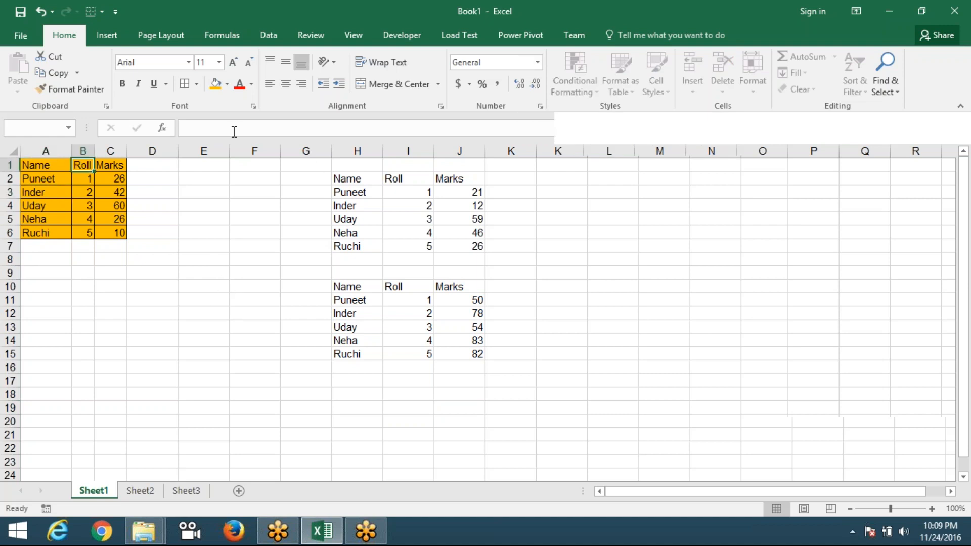
pyautogui.doubleClick(89, 192)
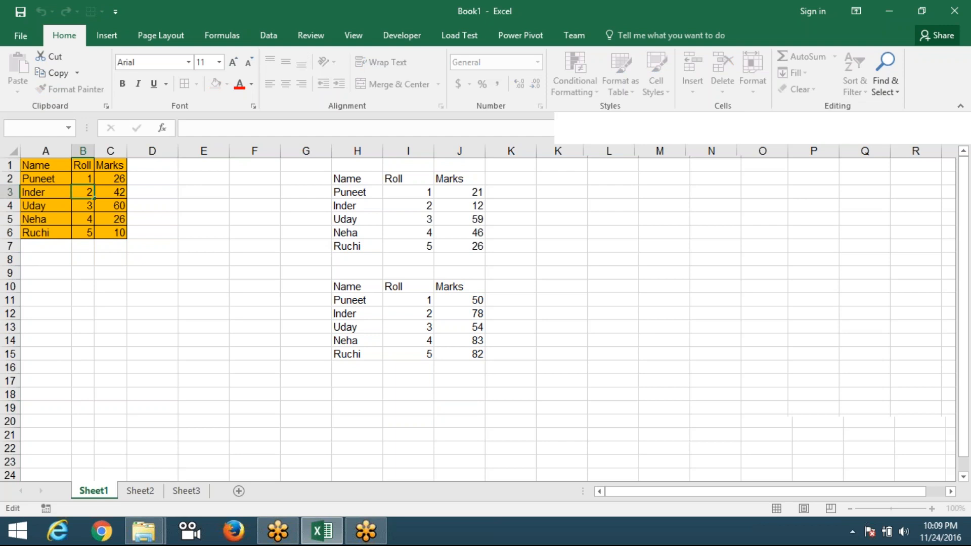
pyautogui.doubleClick(45, 188)
pyautogui.click(111, 233)
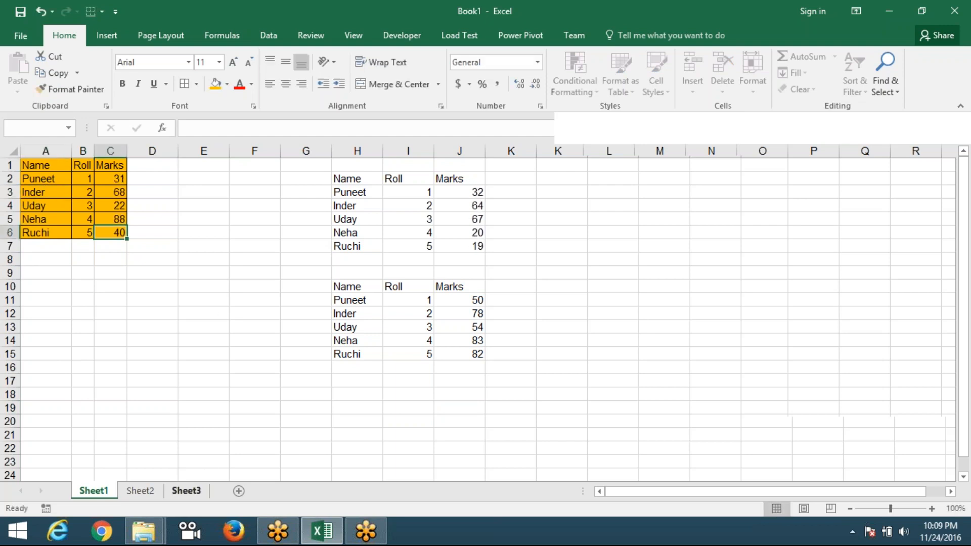
pyautogui.click(138, 491)
pyautogui.click(89, 491)
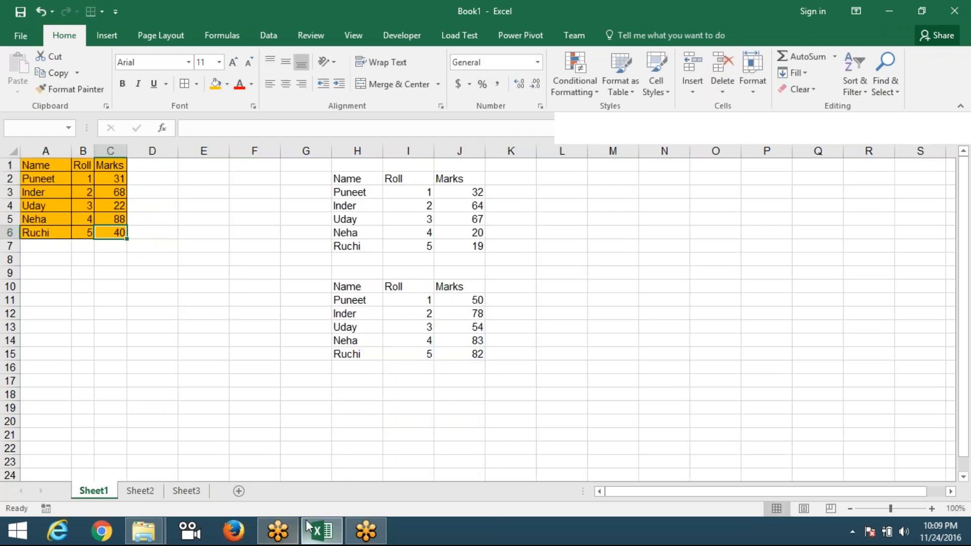
pyautogui.click(153, 313)
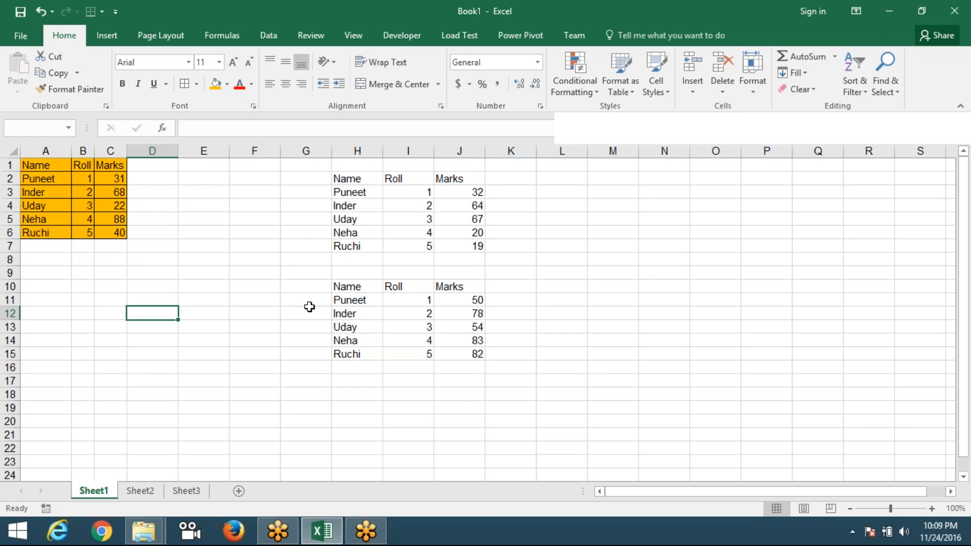
# Step: Compare the Marks cells of the two pasted tables and inspect the content of J4 without changing it
pyautogui.click(478, 314)
pyautogui.click(481, 336)
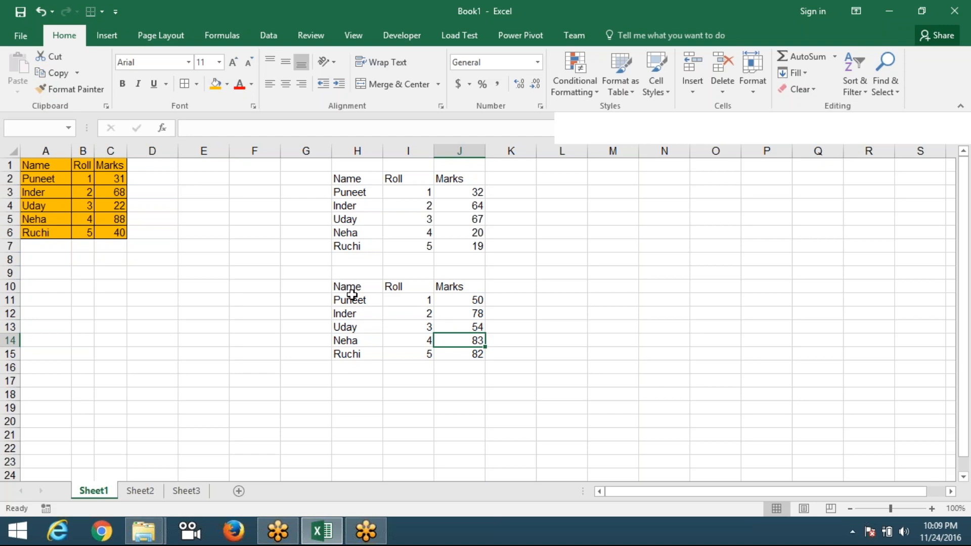
pyautogui.click(441, 241)
pyautogui.click(458, 205)
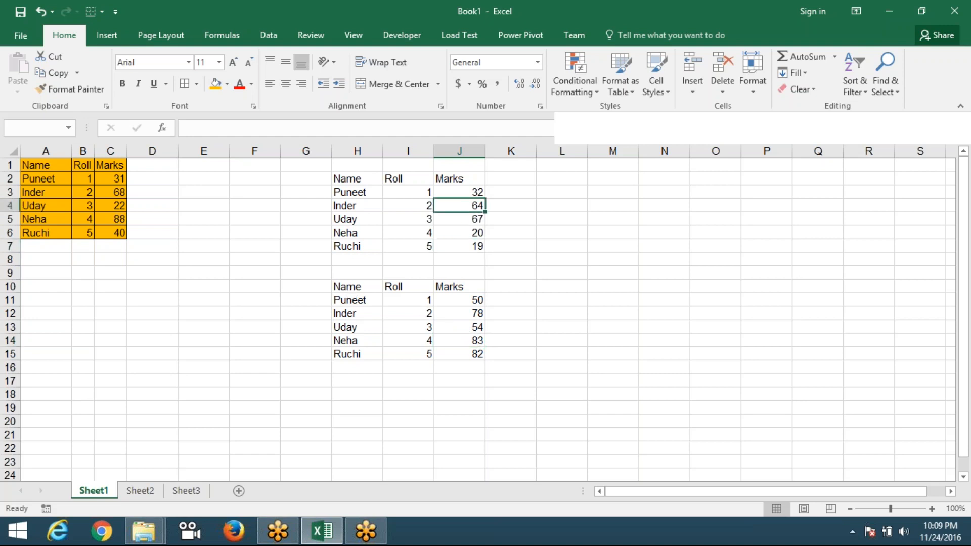
pyautogui.doubleClick(471, 206)
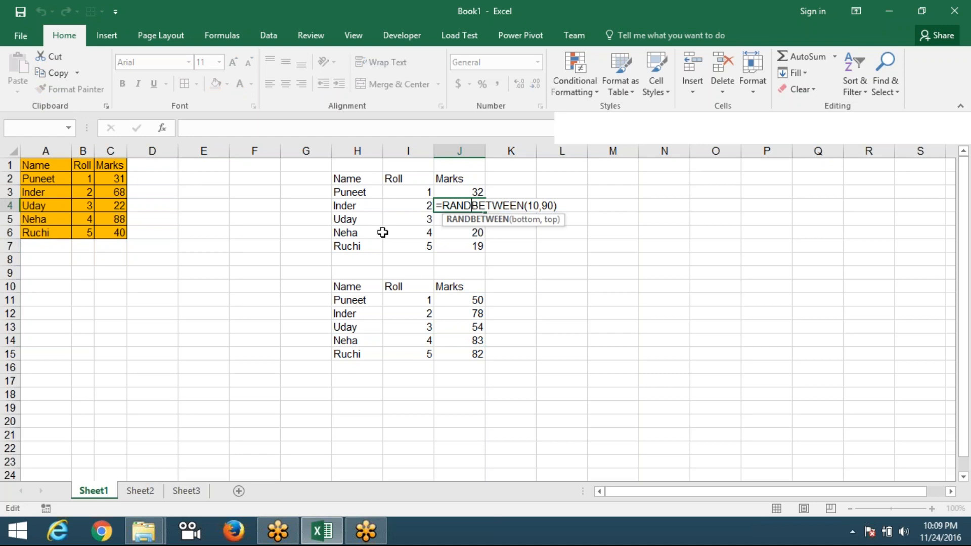
pyautogui.press('Escape')
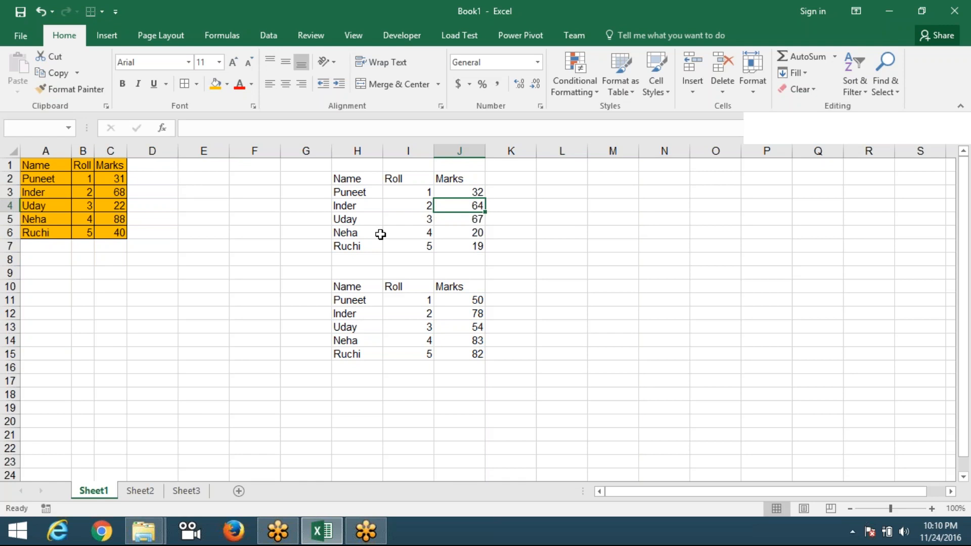
# Step: Replace the formulas in J3:J7 with their values by copying the range and pasting Values over itself, and check J6
pyautogui.moveTo(449, 191); pyautogui.dragTo(456, 243)
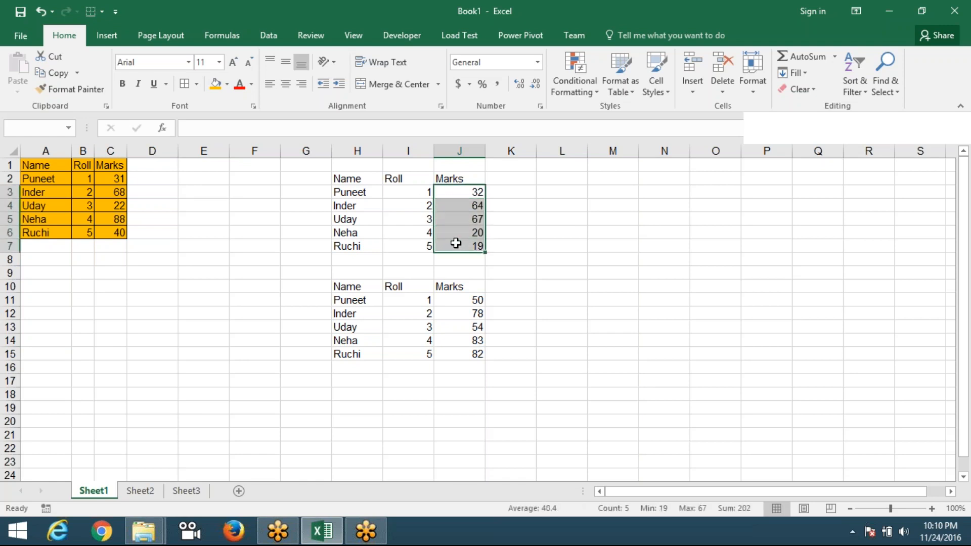
pyautogui.hotkey('ctrl', 'c')
pyautogui.rightClick(453, 226)
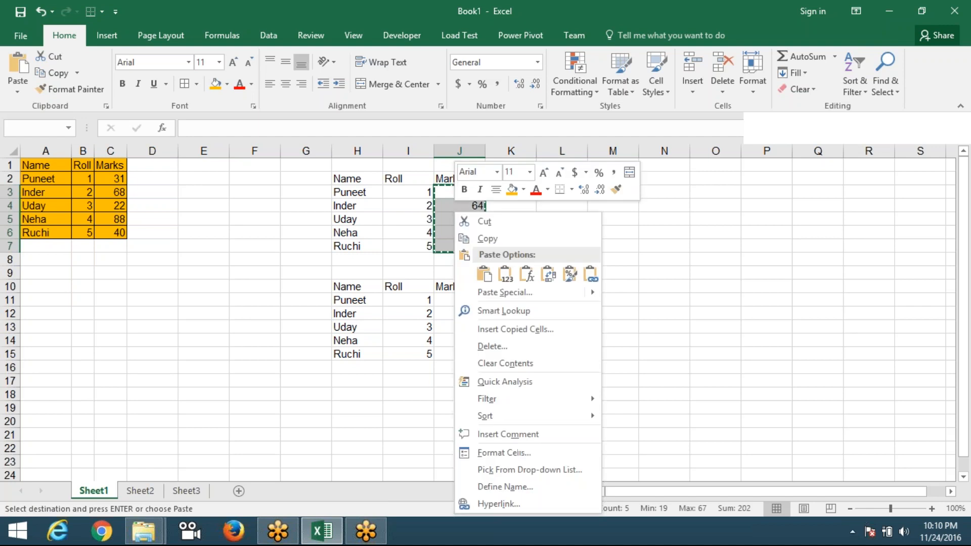
pyautogui.click(505, 292)
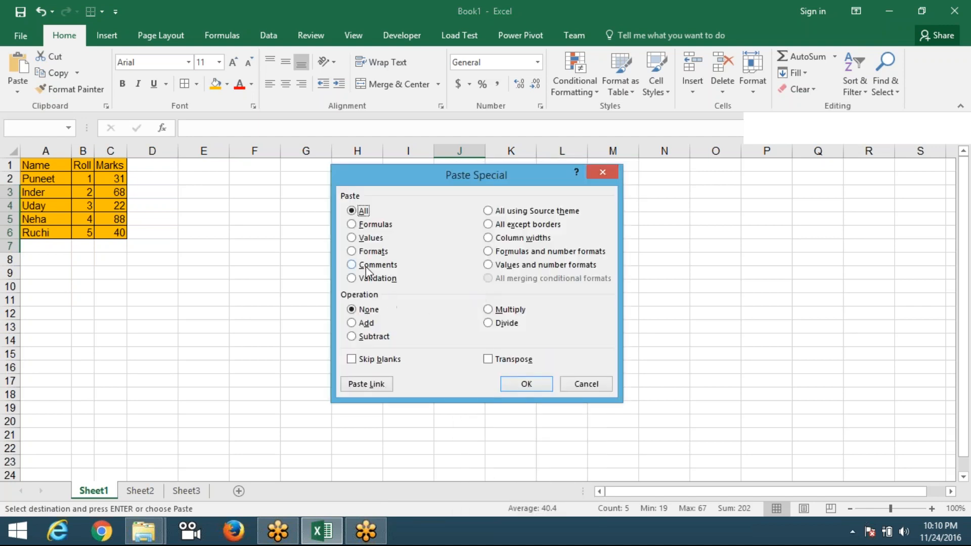
pyautogui.click(366, 239)
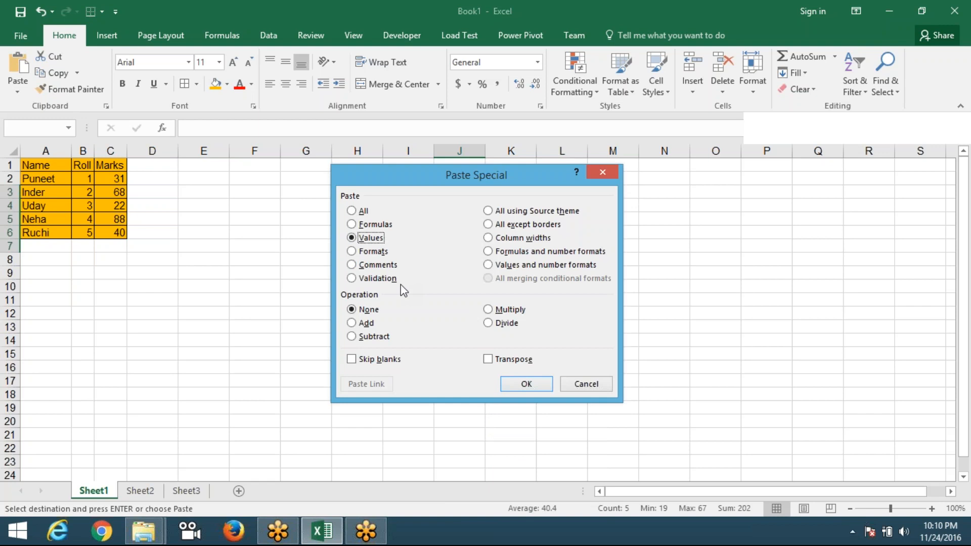
pyautogui.click(517, 387)
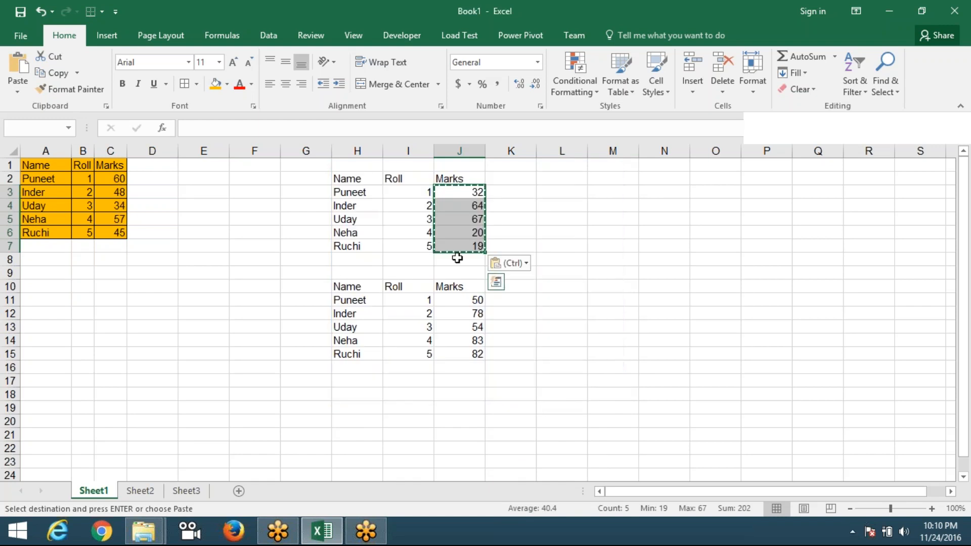
pyautogui.press('F2')
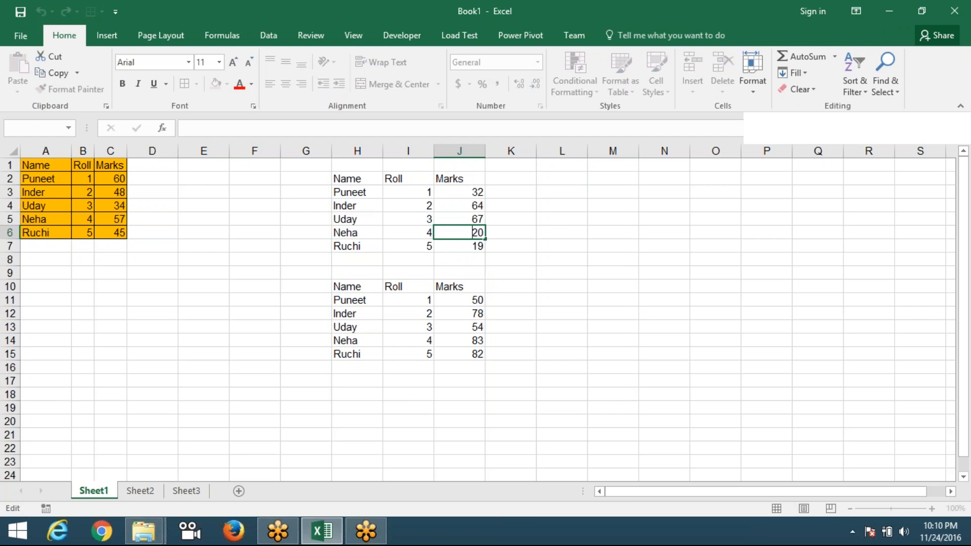
pyautogui.press('Return')
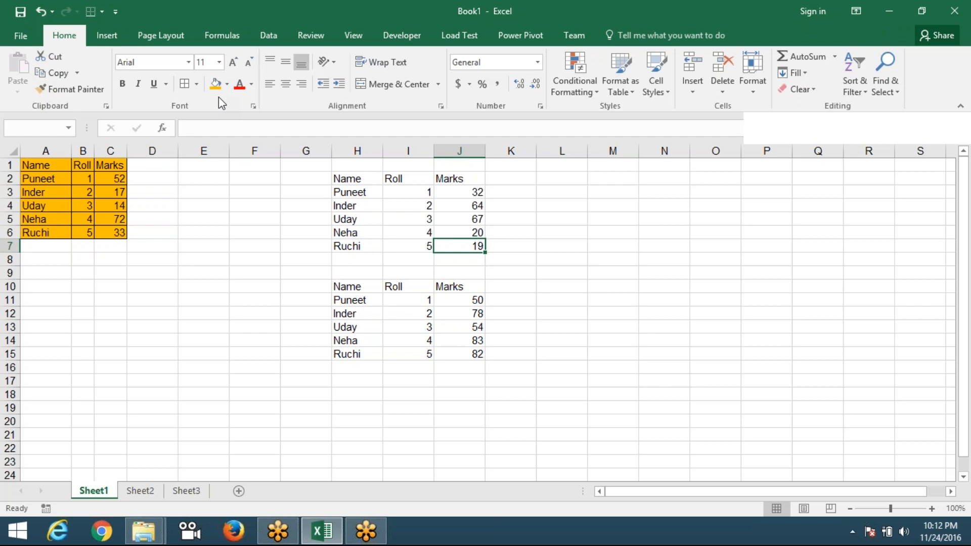
# Step: Open the recent workbook 3.Financial Dashboard
pyautogui.click(456, 300)
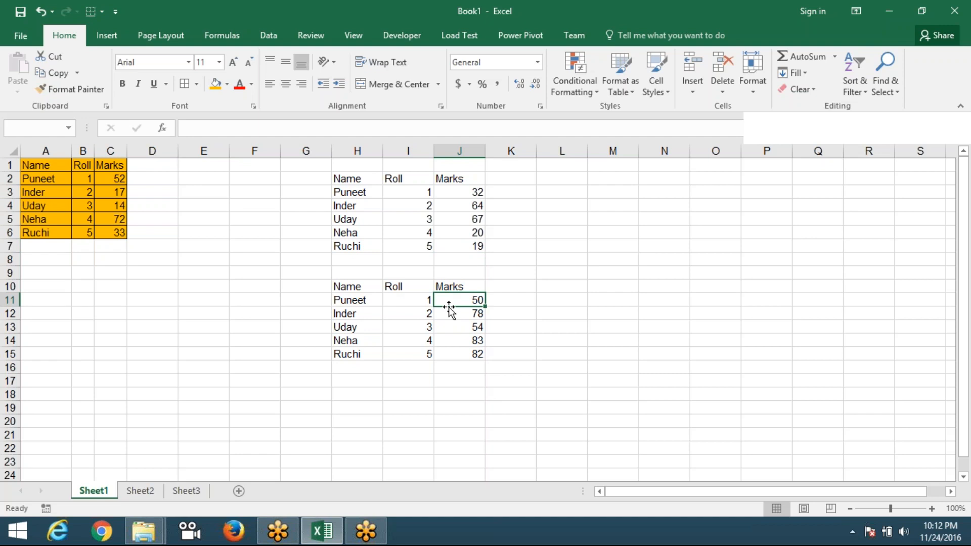
pyautogui.click(23, 35)
pyautogui.click(33, 121)
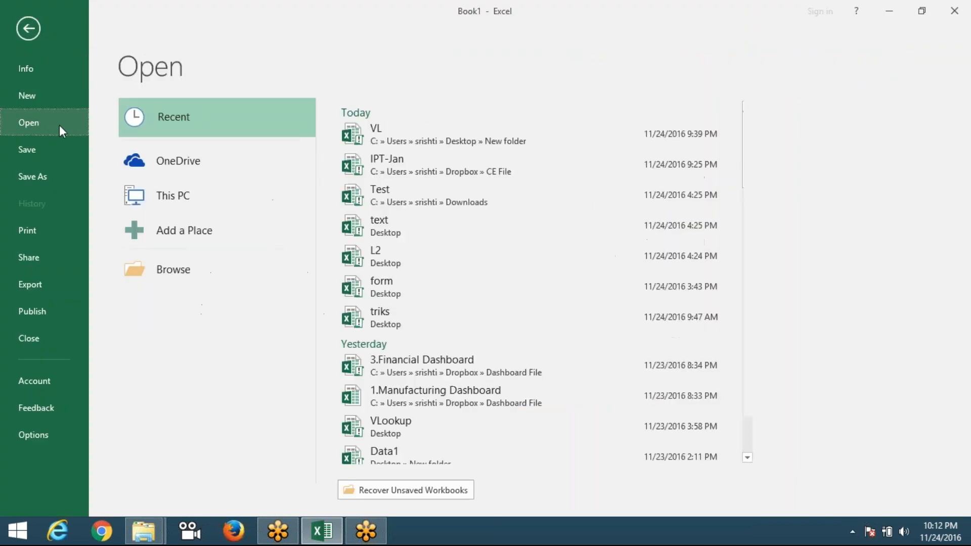
pyautogui.click(447, 377)
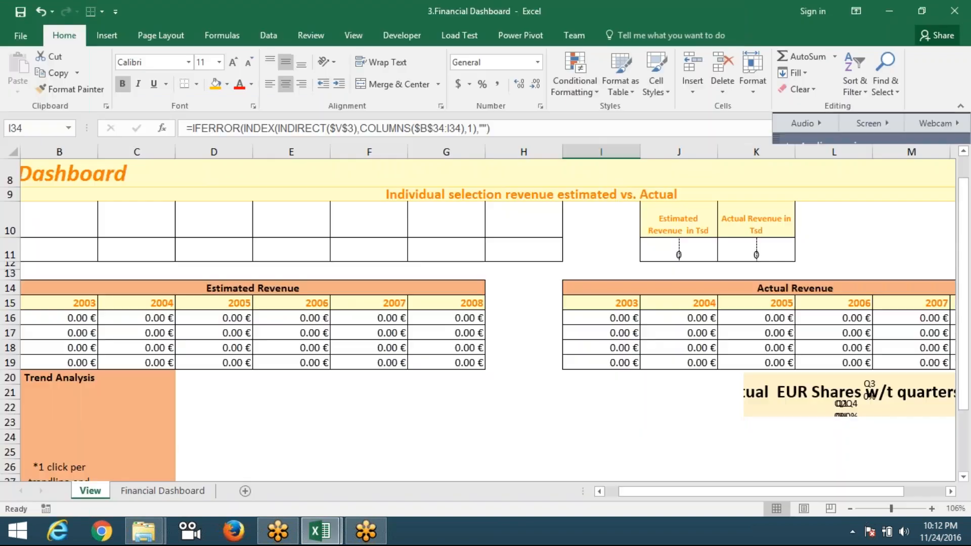
# Step: Examine the D17 formula and charts on the View sheet and the source data in columns C to I of the Financial Dashboard sheet
pyautogui.click(223, 332)
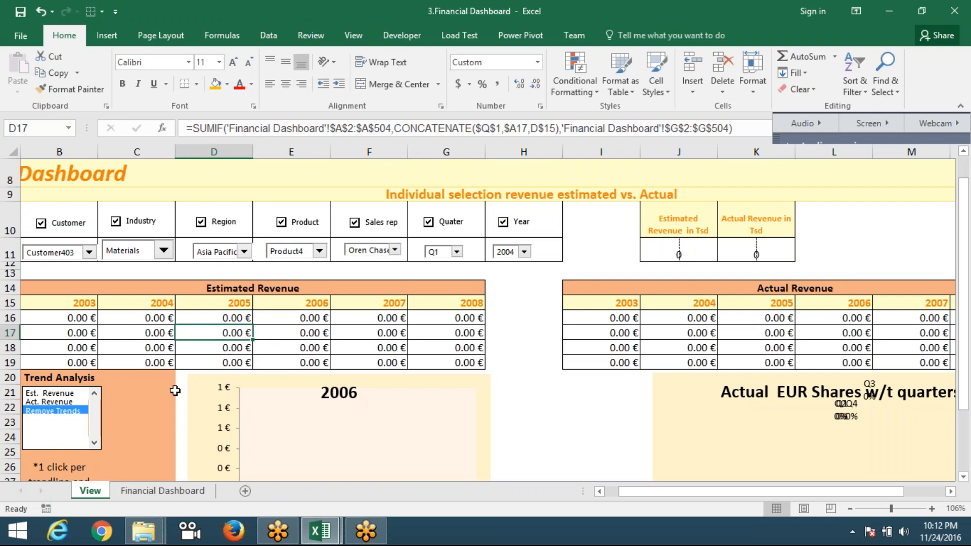
pyautogui.scroll(-3, 173, 395)
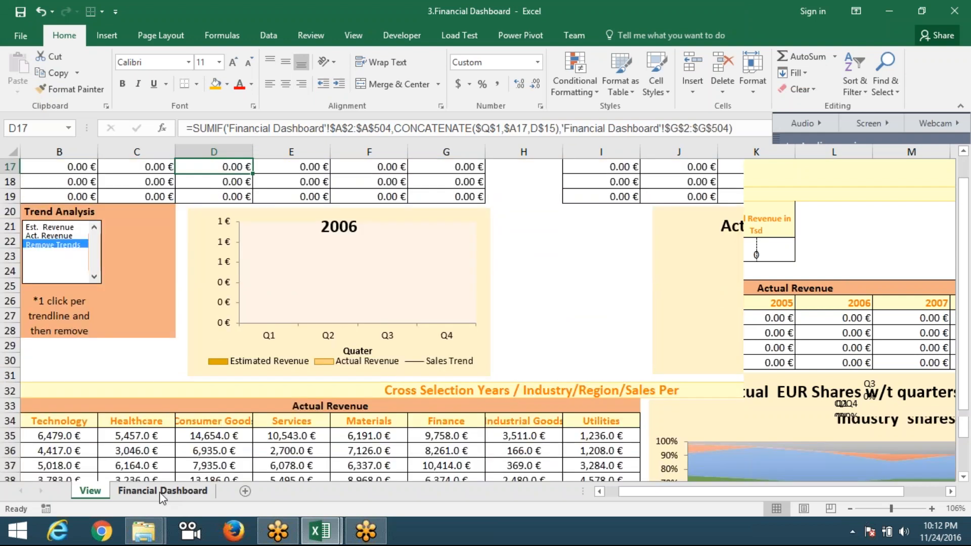
pyautogui.click(160, 493)
pyautogui.moveTo(152, 151); pyautogui.dragTo(700, 156)
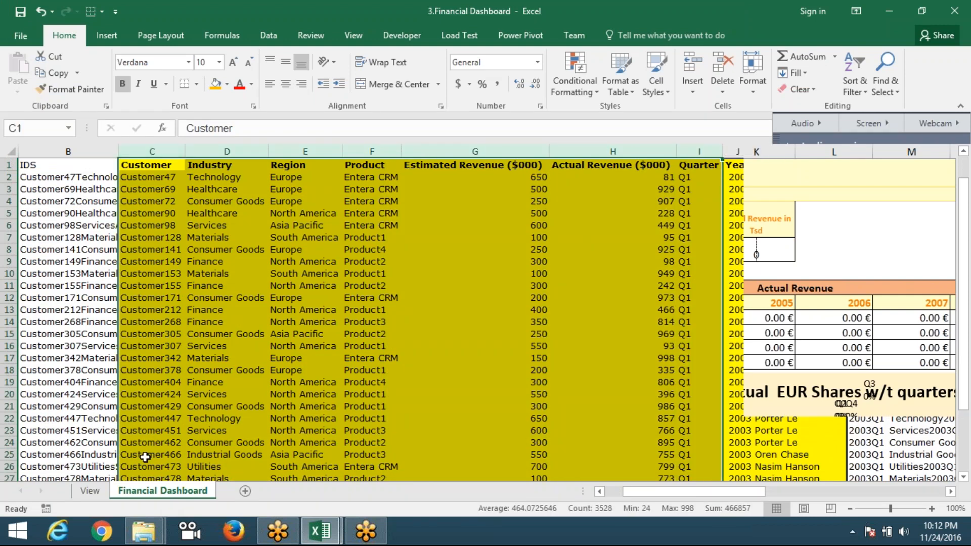
pyautogui.click(105, 490)
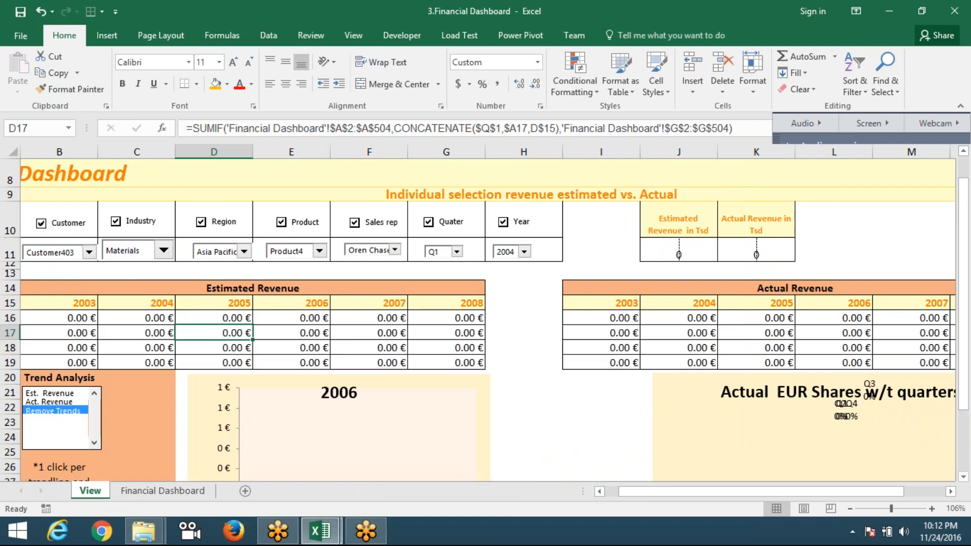
# Step: Turn off the Customer, Industry, Region, Product, Sales rep, Quater and Year selection criteria on the View sheet
pyautogui.click(42, 223)
pyautogui.moveTo(622, 489); pyautogui.dragTo(585, 487)
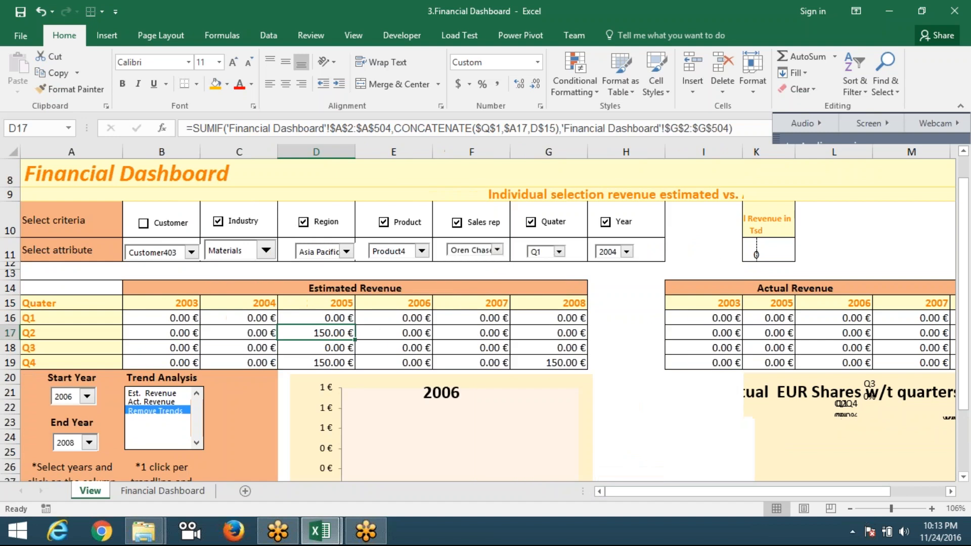
pyautogui.click(218, 221)
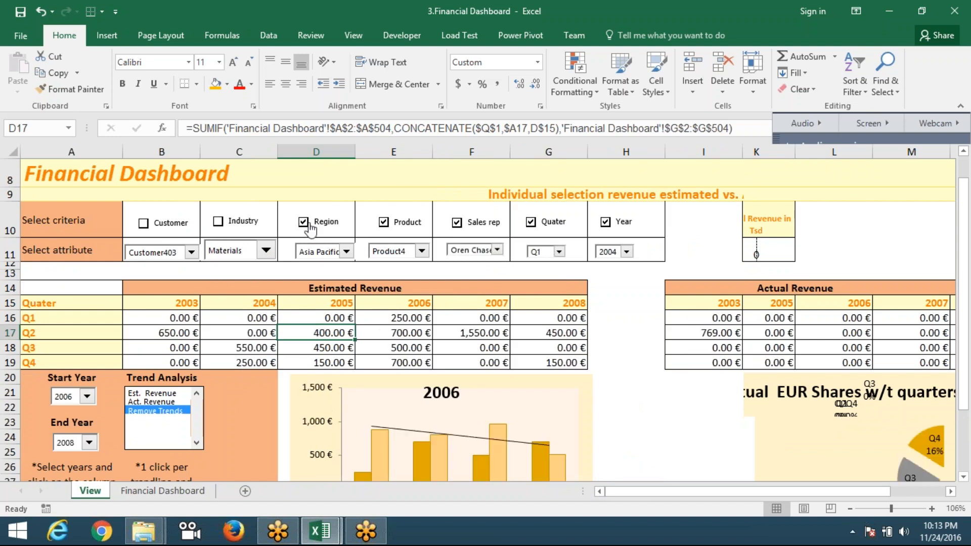
pyautogui.click(383, 223)
pyautogui.click(457, 225)
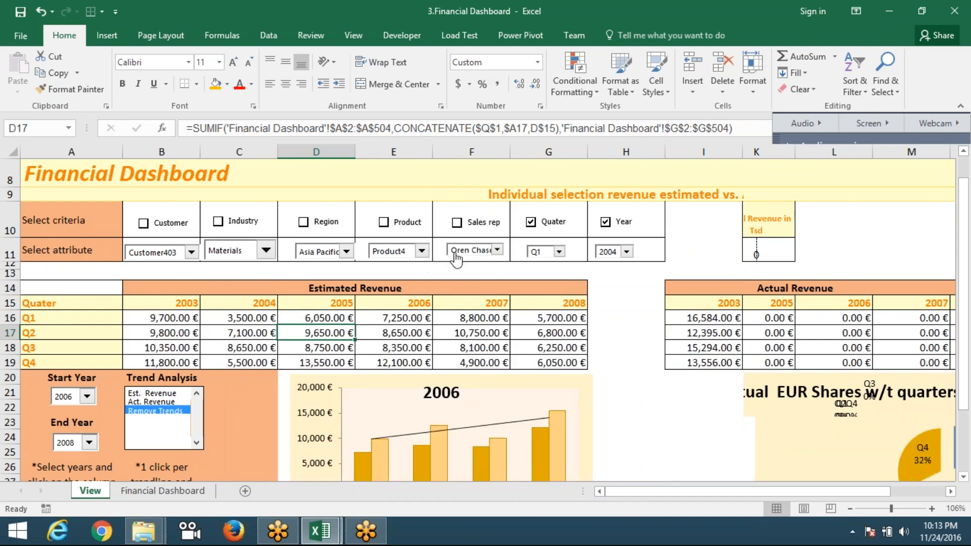
pyautogui.click(531, 224)
pyautogui.click(606, 225)
# Step: Try to clear the 2004 Technology value in B36 of the Actual Revenue table
pyautogui.scroll(-5, 391, 364)
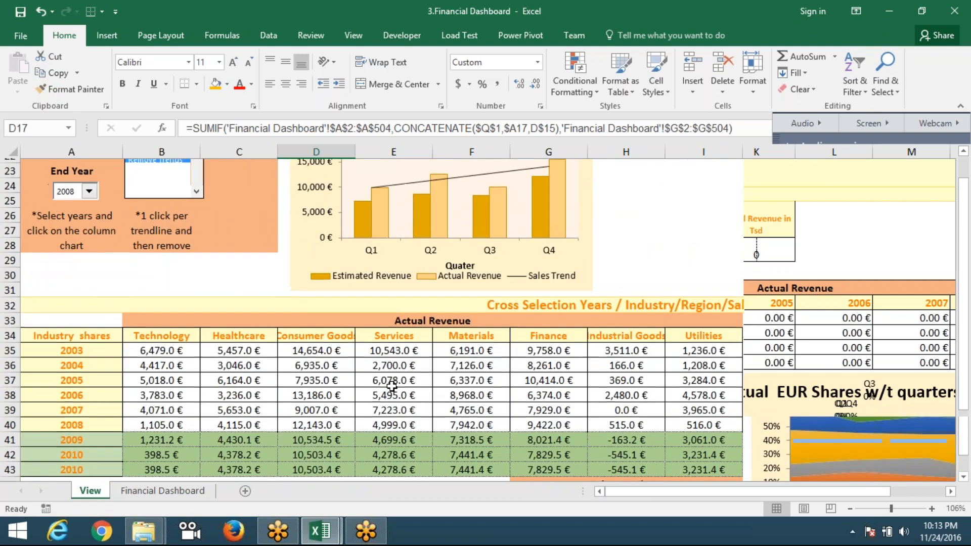
pyautogui.scroll(2, 391, 386)
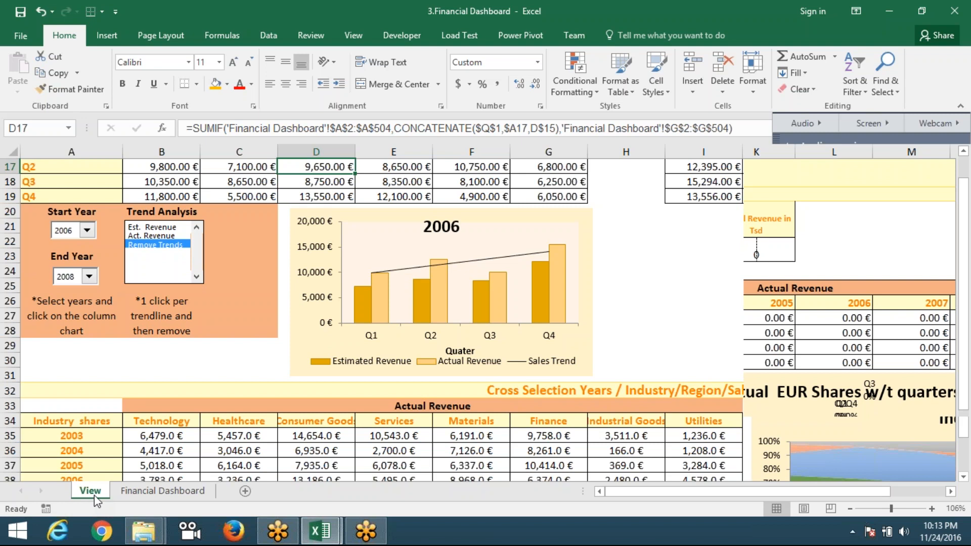
pyautogui.click(141, 451)
pyautogui.press('BackSpace')
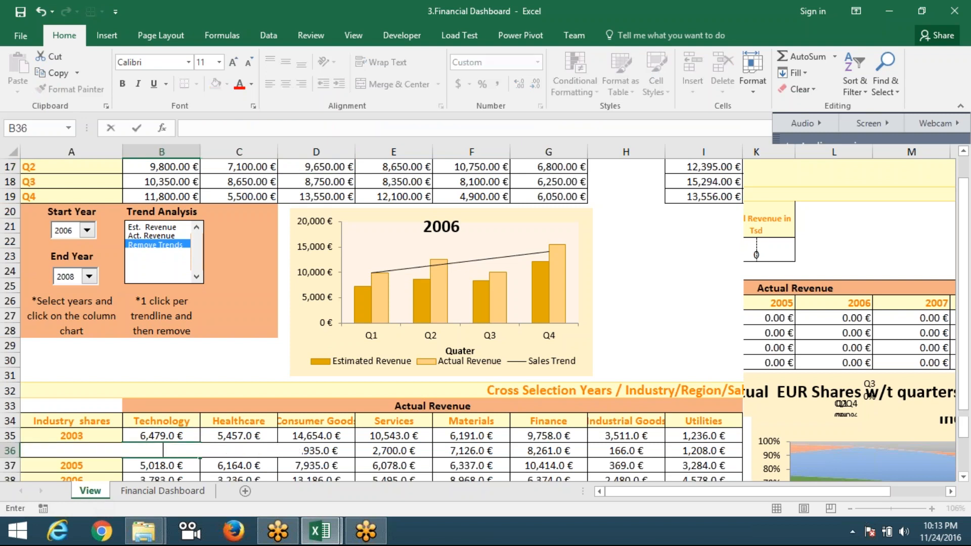
pyautogui.press('Escape')
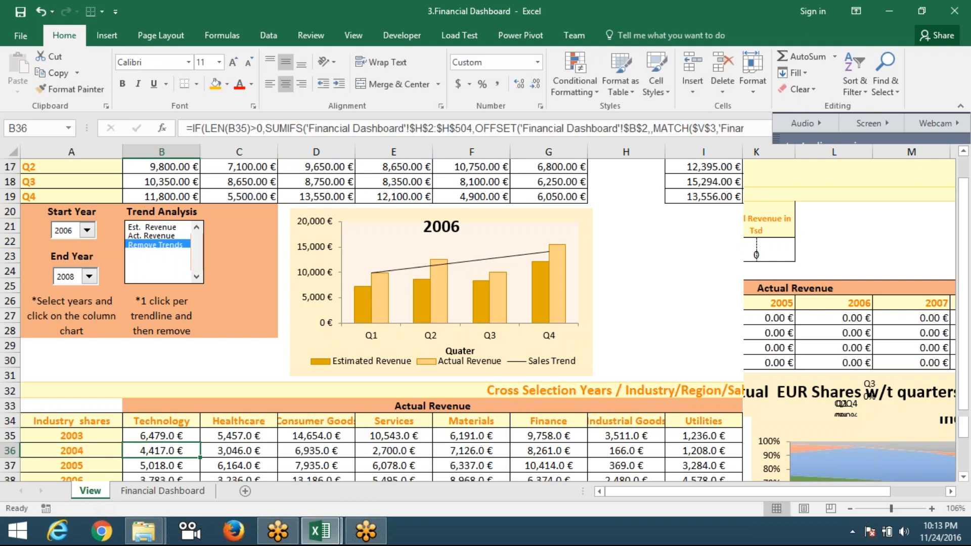
# Step: Examine the Actual Revenue formulas in B35:F40 on the View sheet and the customer source data on the Financial Dashboard sheet
pyautogui.scroll(-2, 147, 441)
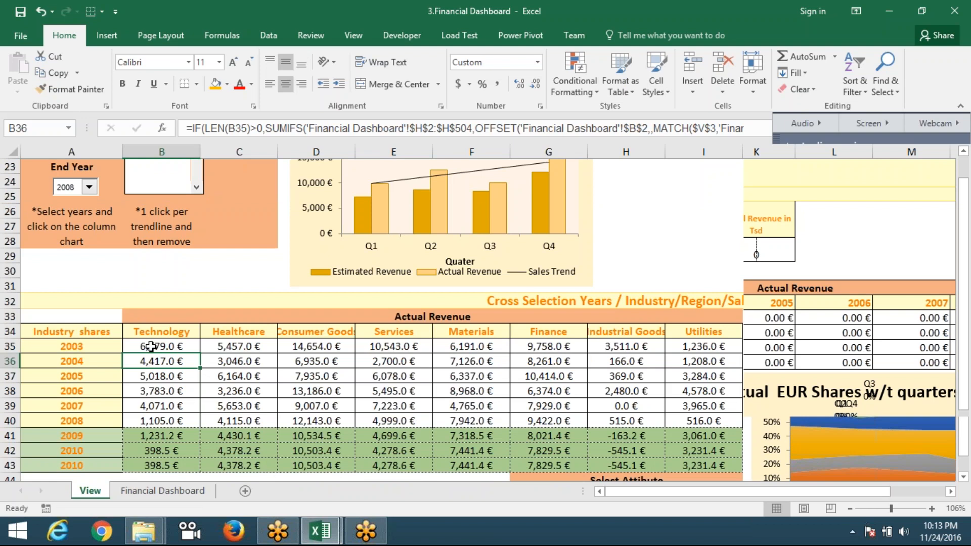
pyautogui.moveTo(151, 347); pyautogui.dragTo(438, 413)
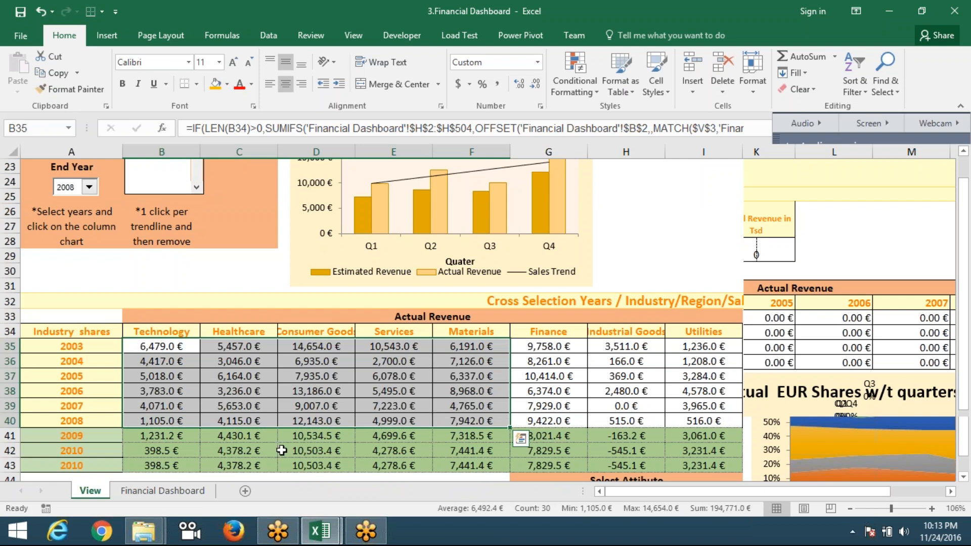
pyautogui.click(162, 491)
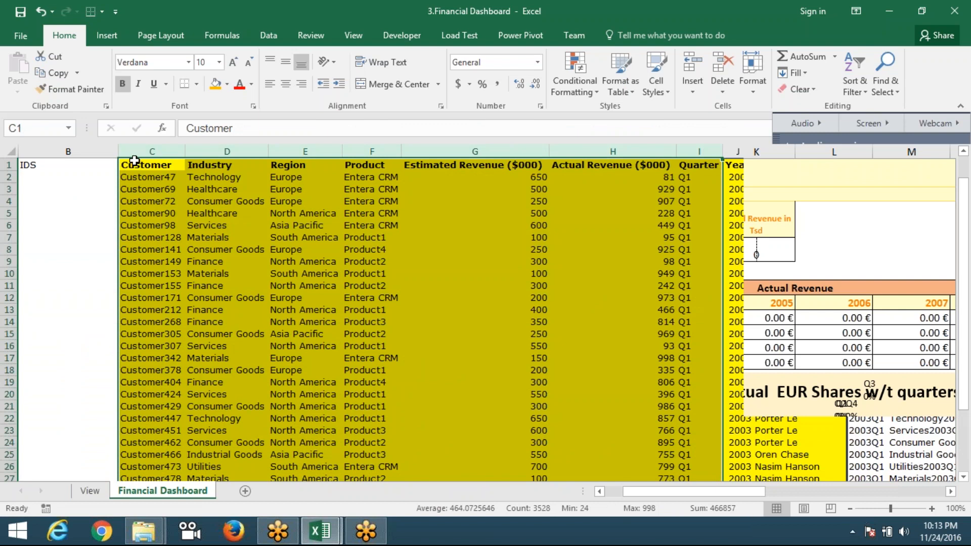
pyautogui.click(81, 178)
pyautogui.click(169, 261)
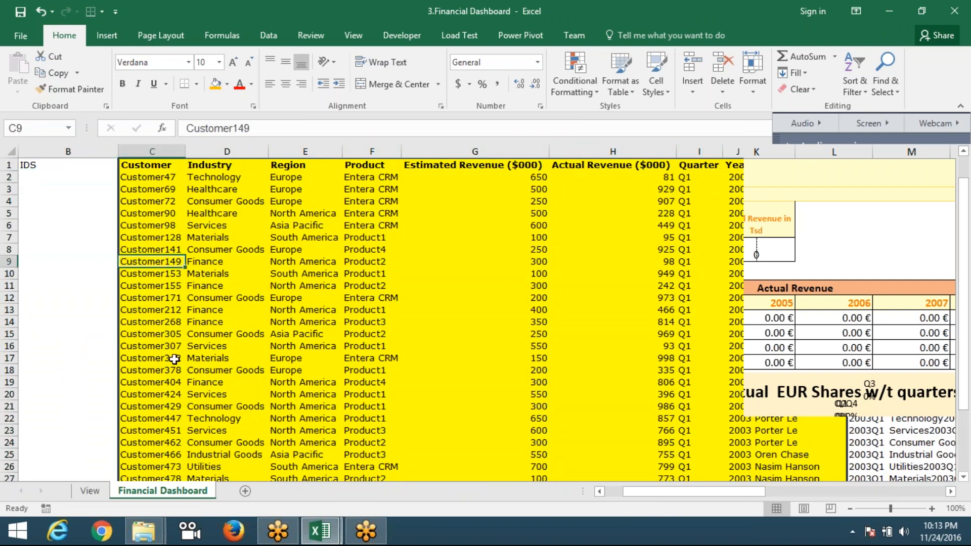
pyautogui.scroll(-4, 175, 359)
pyautogui.scroll(4, 180, 415)
pyautogui.moveTo(644, 491); pyautogui.dragTo(626, 493)
# Step: Create a copy of the View sheet in a new workbook
pyautogui.click(90, 492)
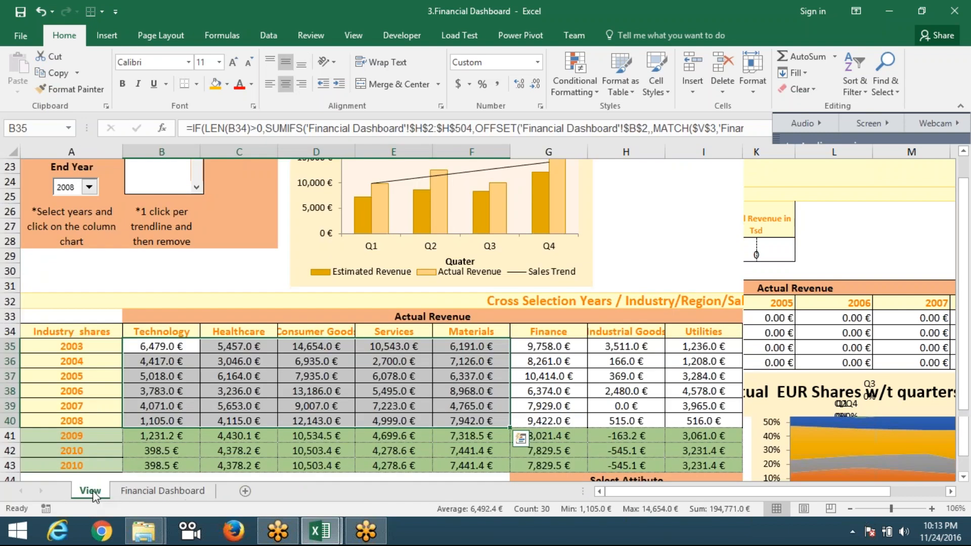
pyautogui.rightClick(93, 496)
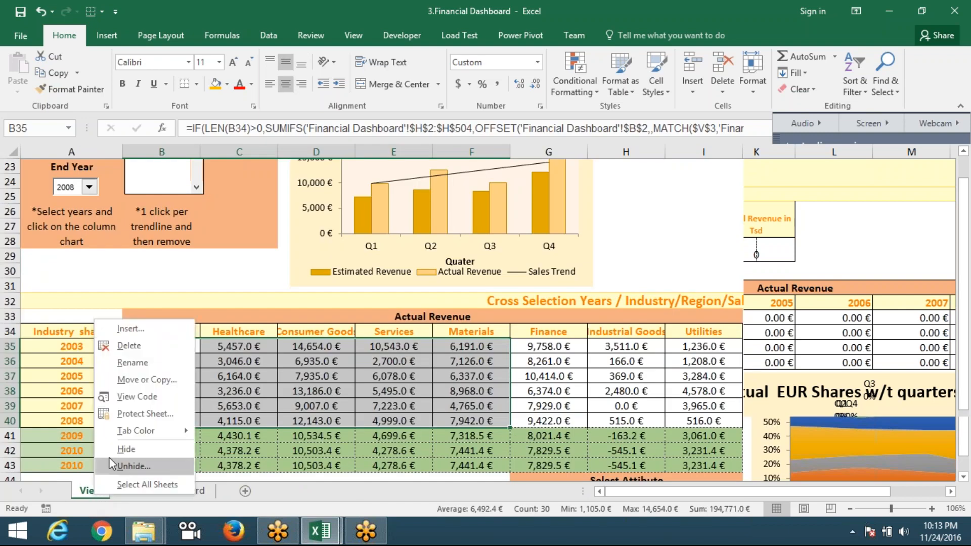
pyautogui.click(122, 383)
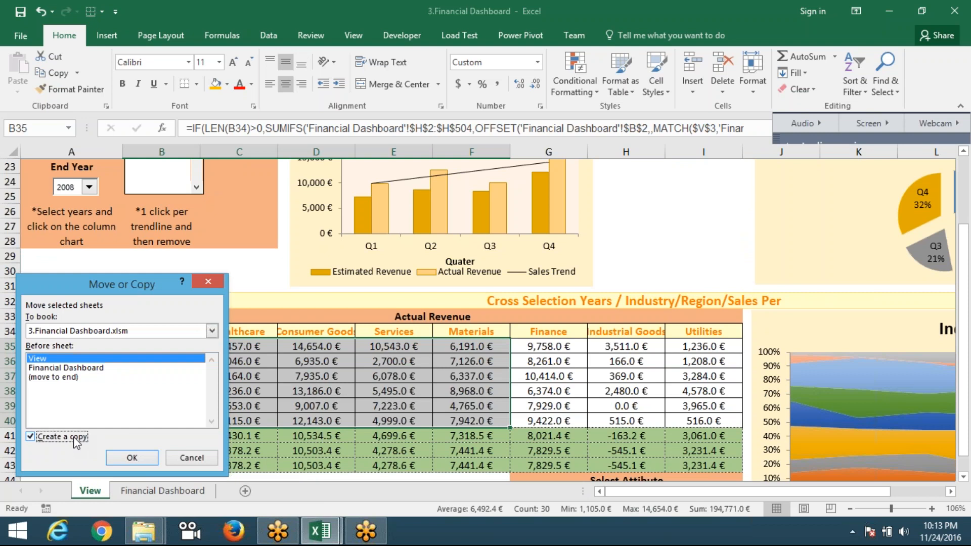
pyautogui.click(69, 333)
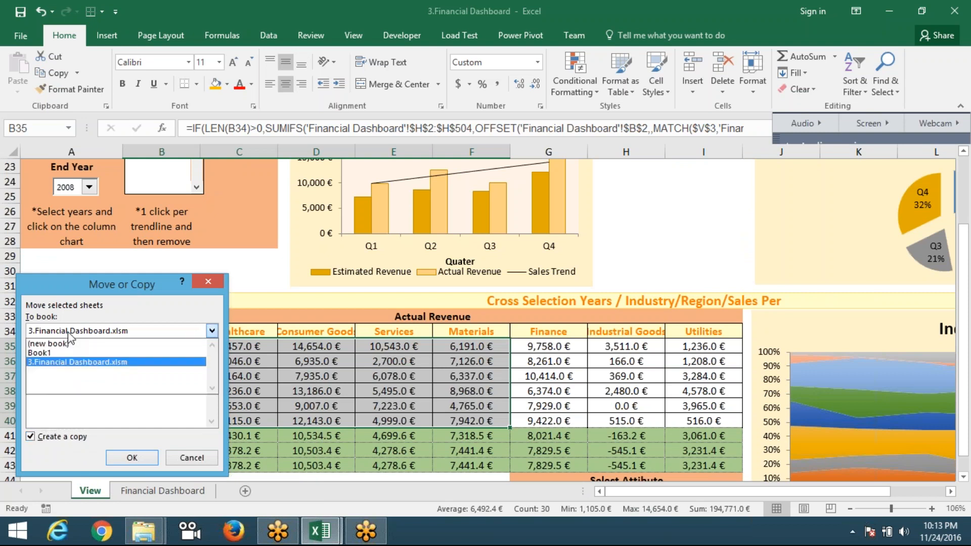
pyautogui.click(69, 346)
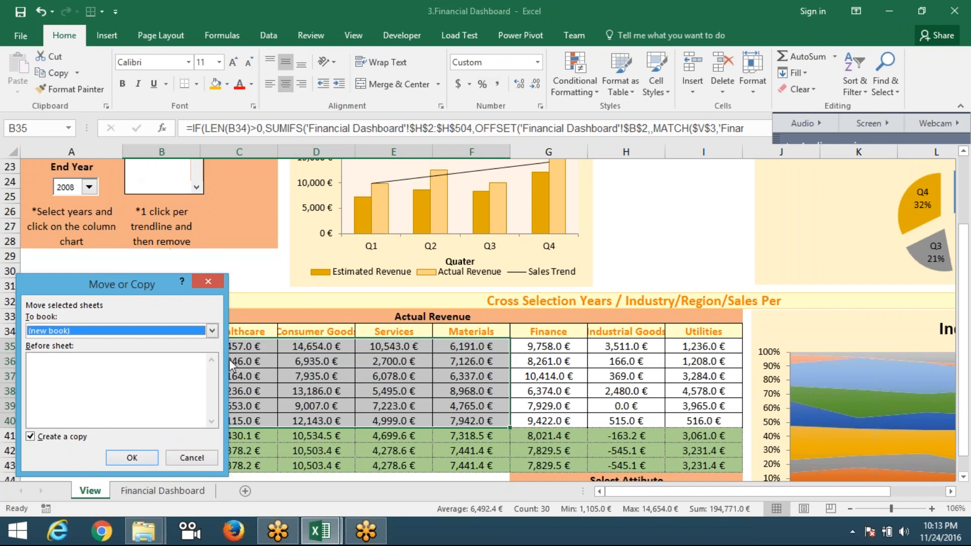
pyautogui.click(134, 453)
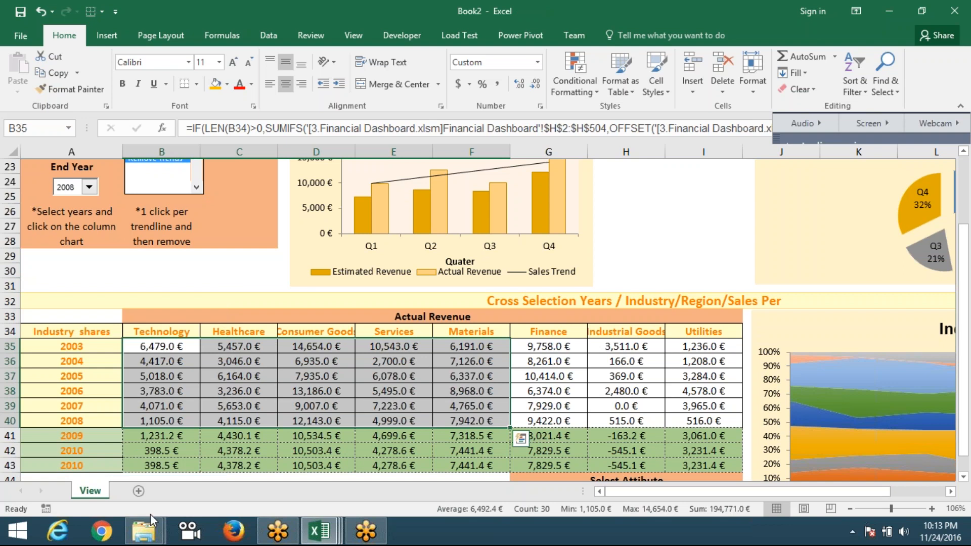
pyautogui.hotkey('alt', 'Tab')
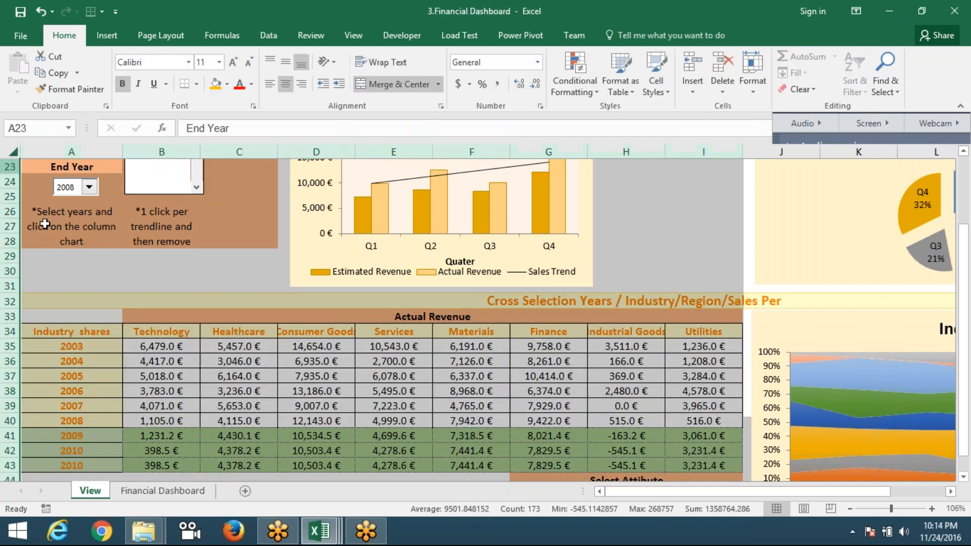
pyautogui.click(52, 273)
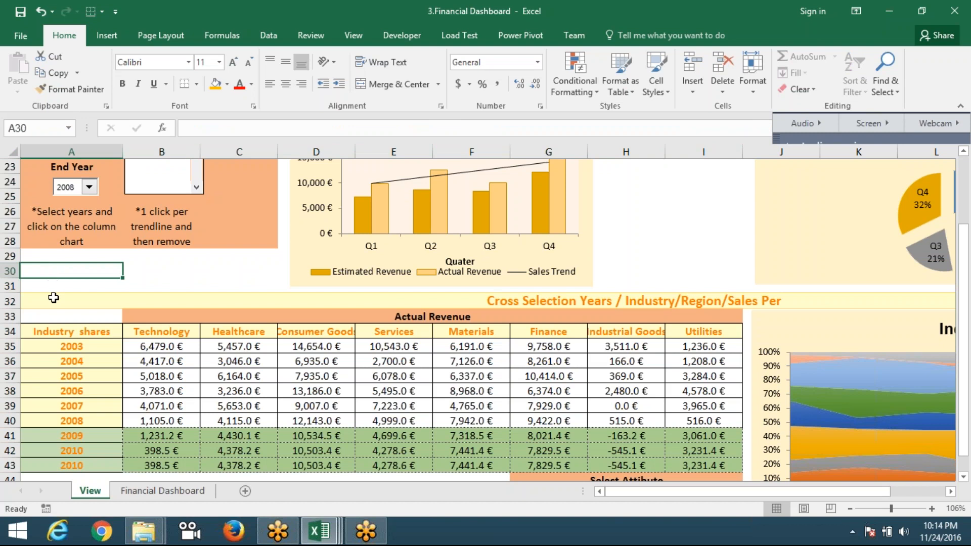
pyautogui.rightClick(97, 493)
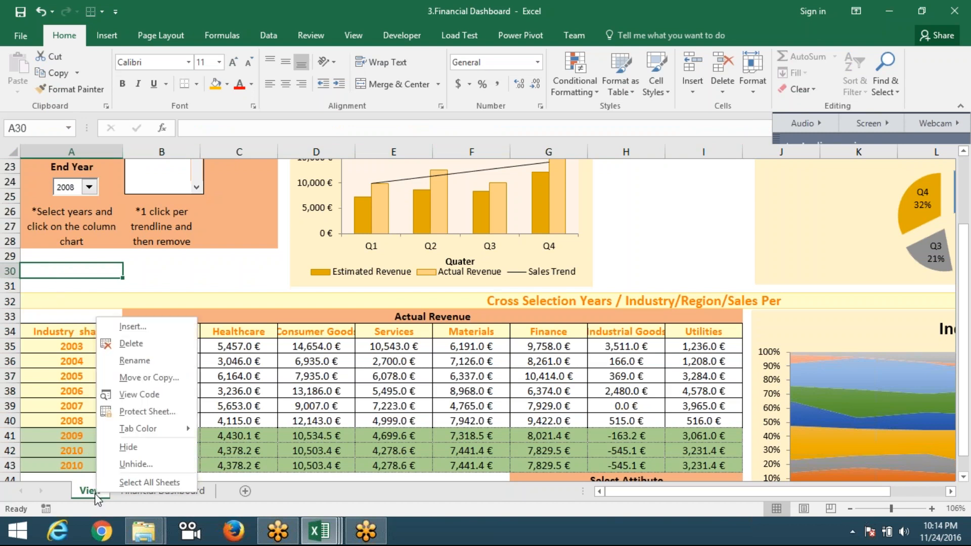
pyautogui.click(132, 382)
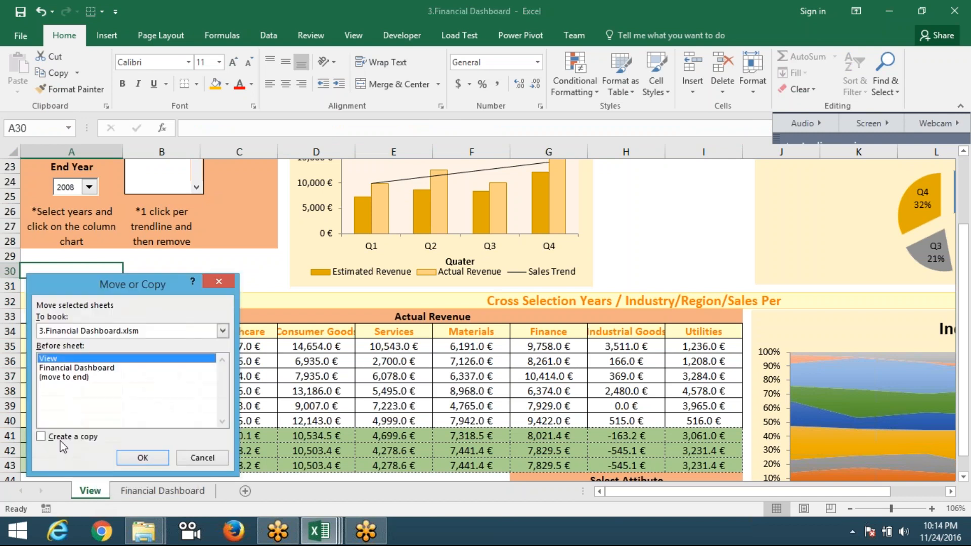
pyautogui.click(73, 331)
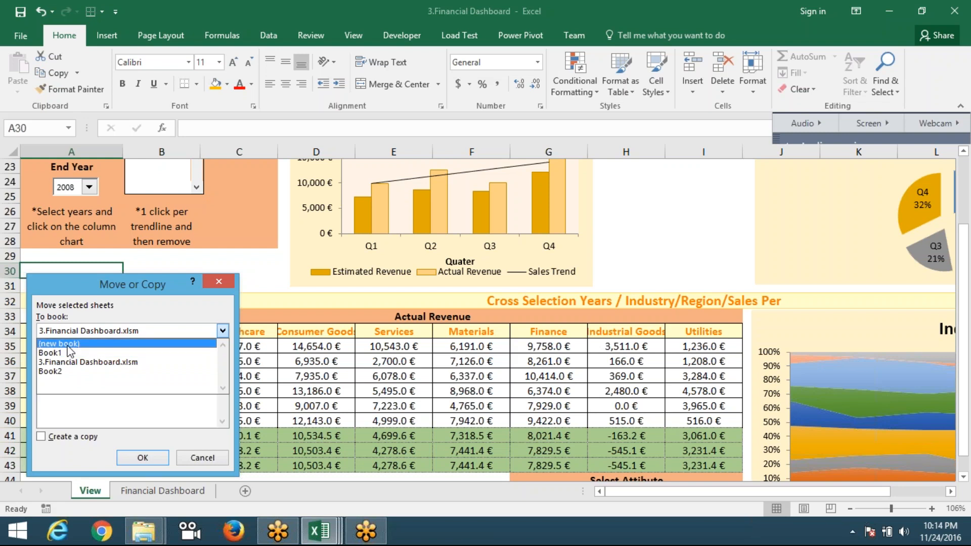
pyautogui.press('Escape')
pyautogui.press('Escape')
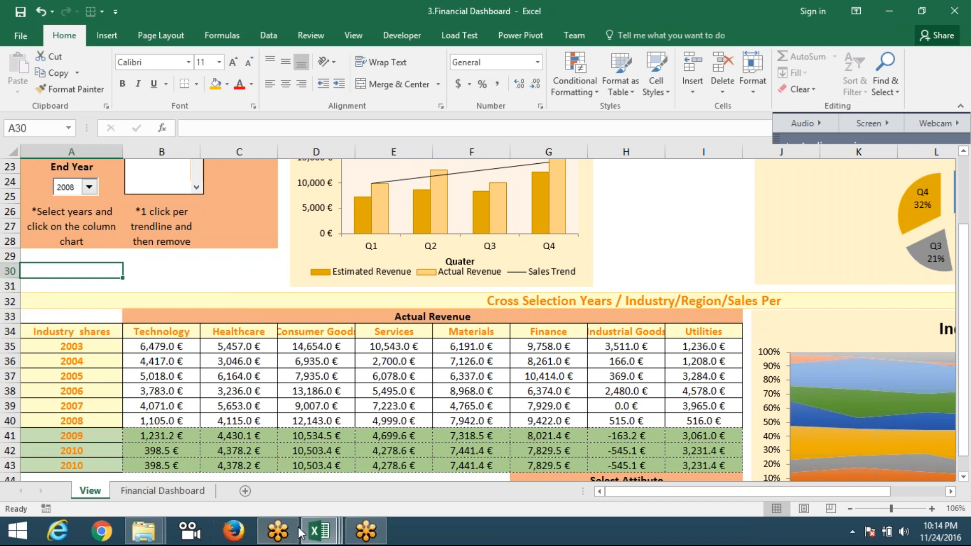
# Step: Inspect the formulas in the Actual Revenue tables of the copied View sheet in Book2, including D35, D37, I16 and I18
pyautogui.moveTo(320, 531)
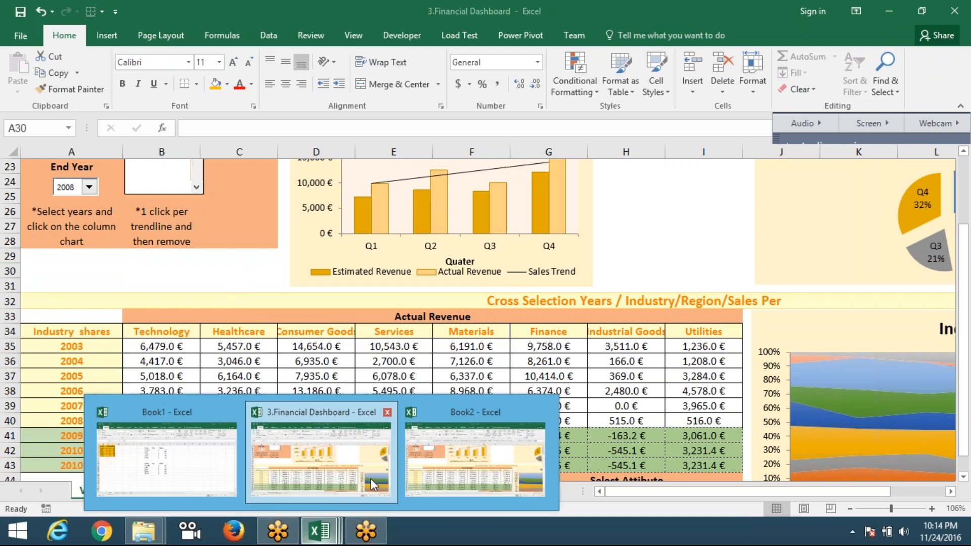
pyautogui.click(430, 485)
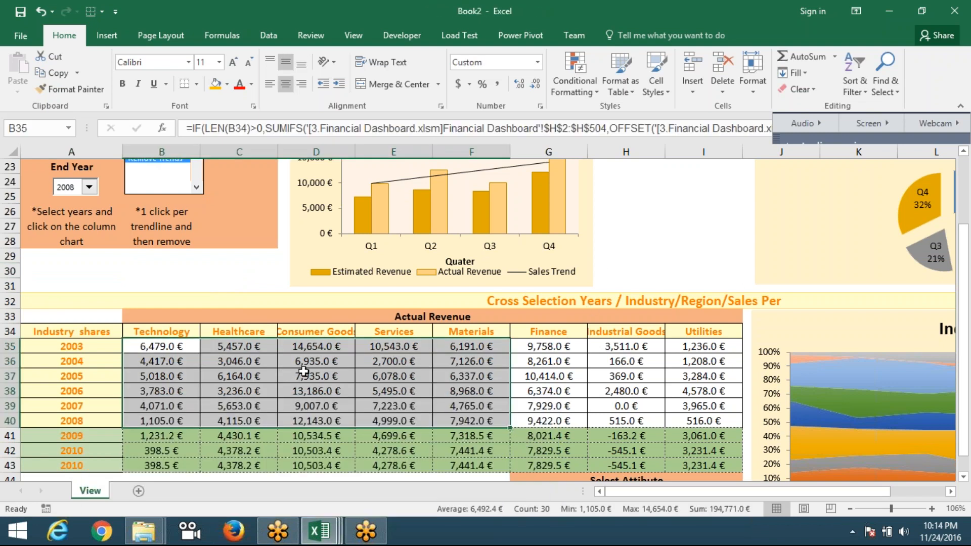
pyautogui.click(303, 377)
pyautogui.scroll(-2, 305, 376)
pyautogui.scroll(3, 303, 364)
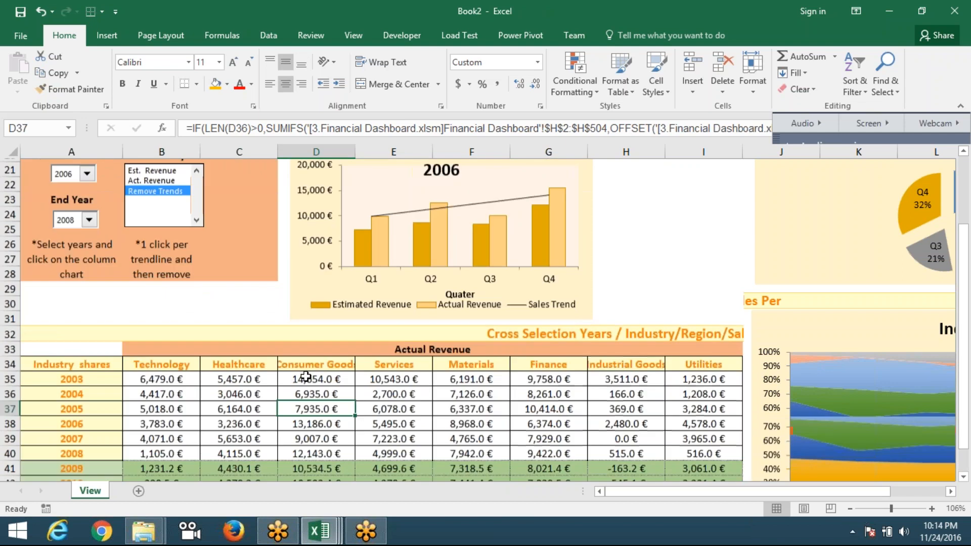
pyautogui.press('Up')
pyautogui.press('Up')
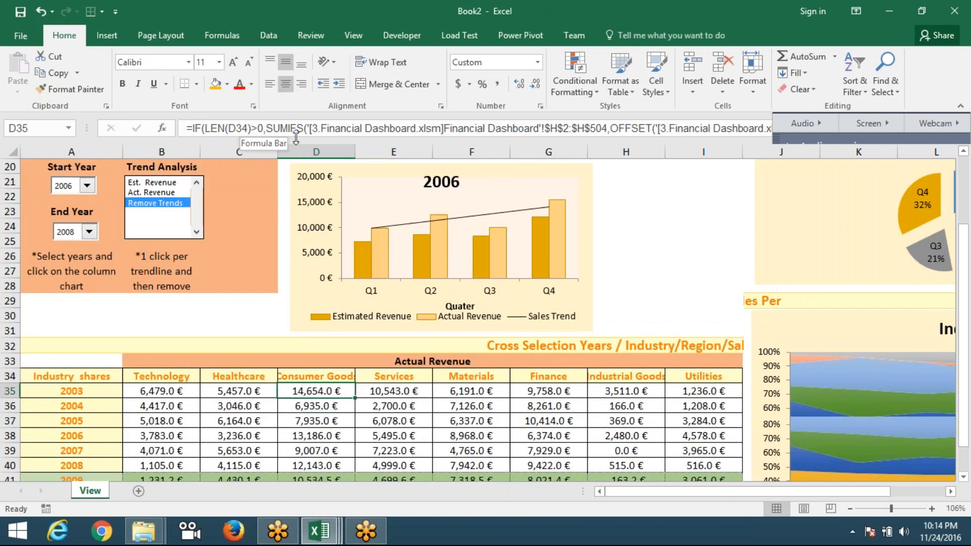
pyautogui.scroll(4, 298, 141)
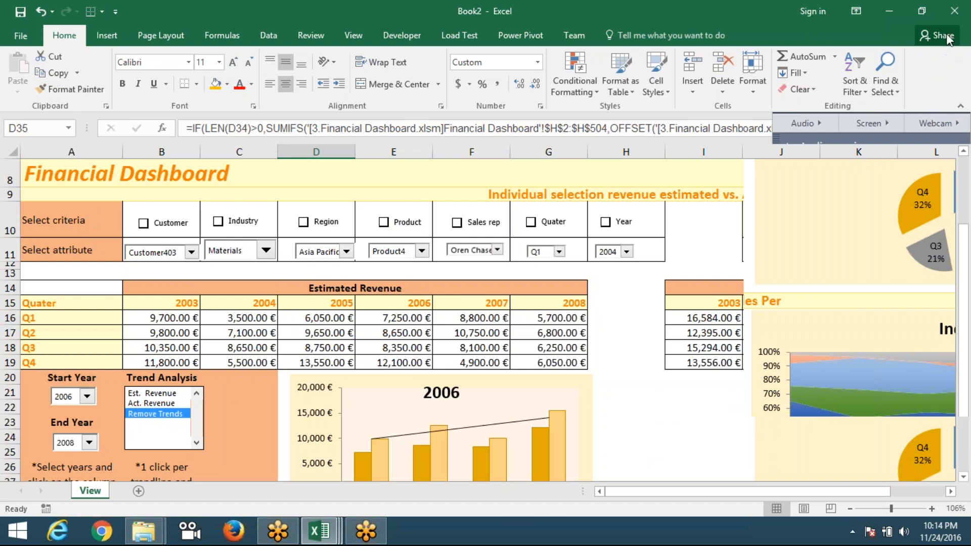
pyautogui.click(637, 315)
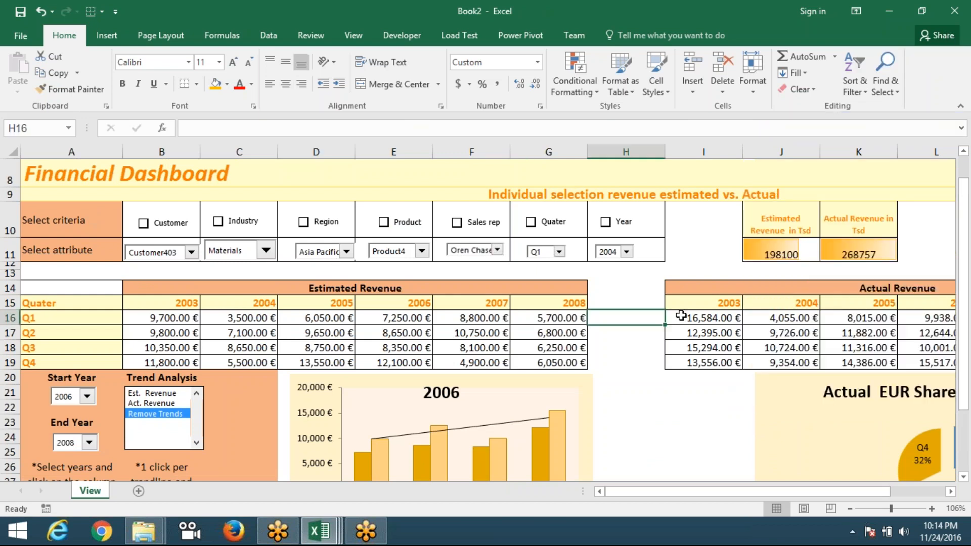
pyautogui.click(683, 318)
pyautogui.click(691, 348)
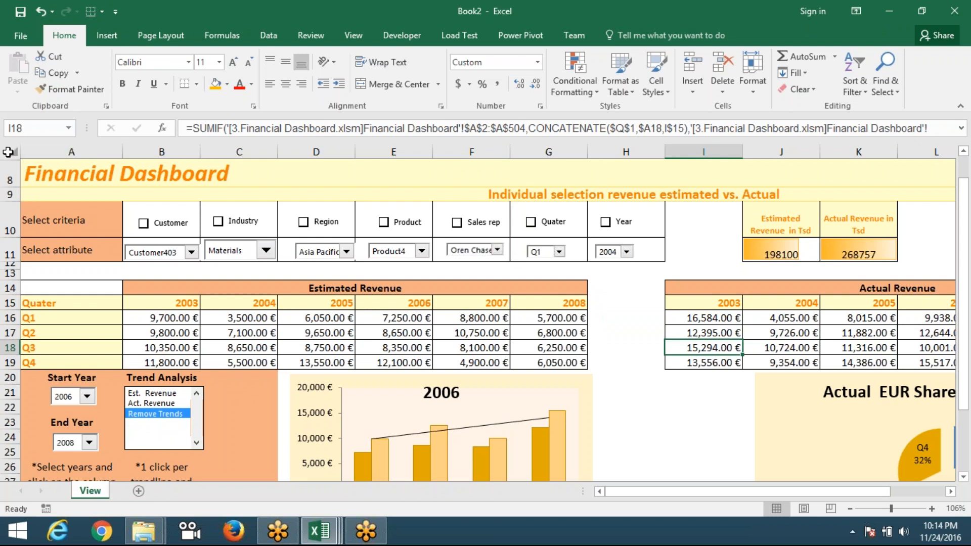
# Step: Copy the entire View sheet in Book2 and paste it over itself as values only using Paste Special
pyautogui.click(7, 151)
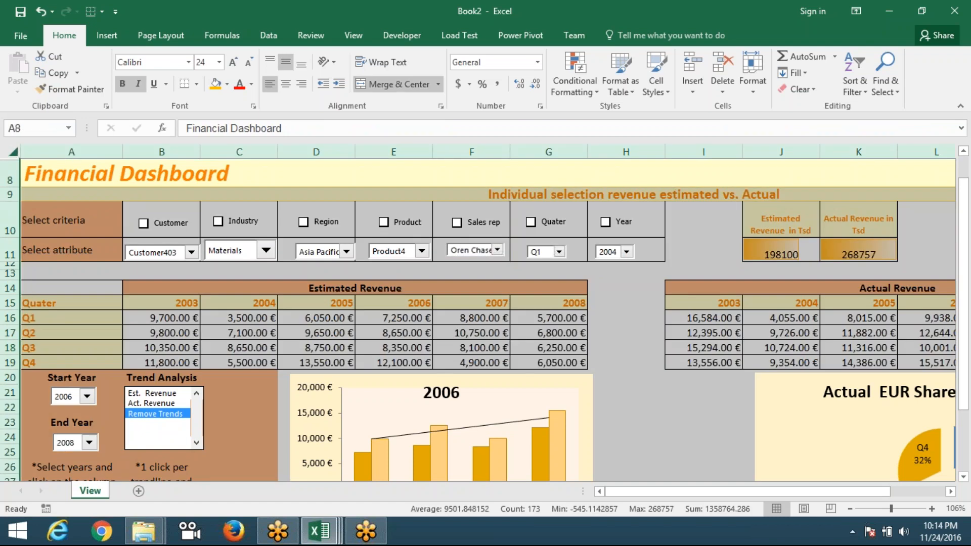
pyautogui.scroll(-5, 246, 257)
pyautogui.scroll(-4, 246, 257)
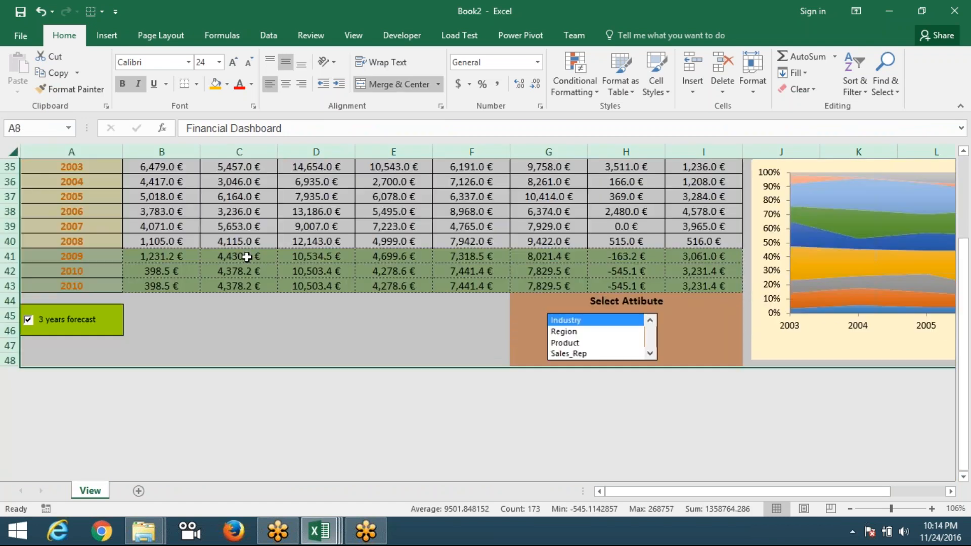
pyautogui.scroll(9, 246, 256)
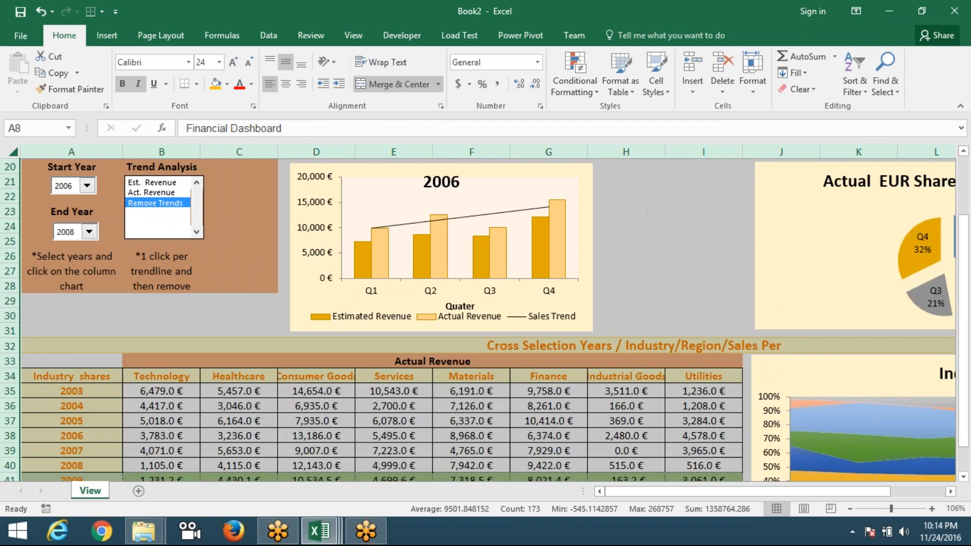
pyautogui.hotkey('ctrl', 'c')
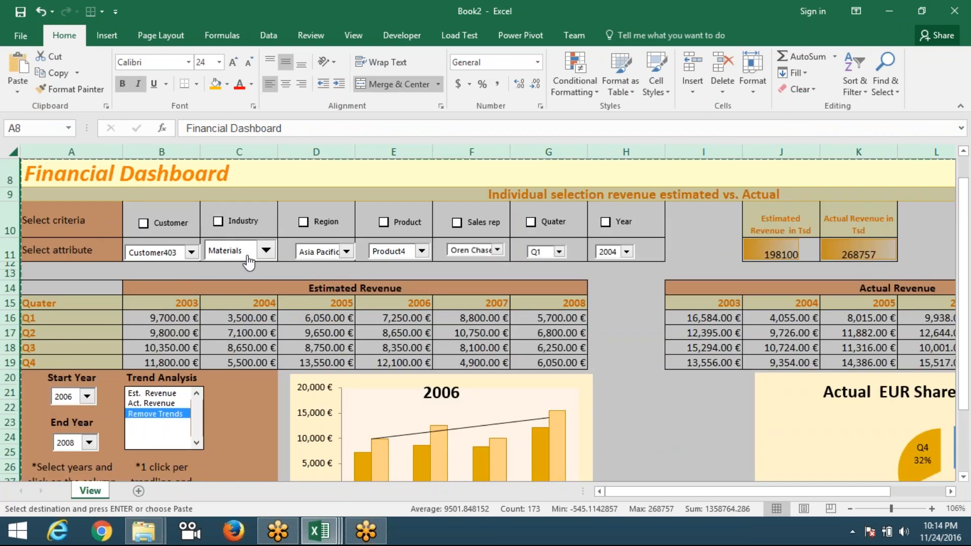
pyautogui.rightClick(132, 175)
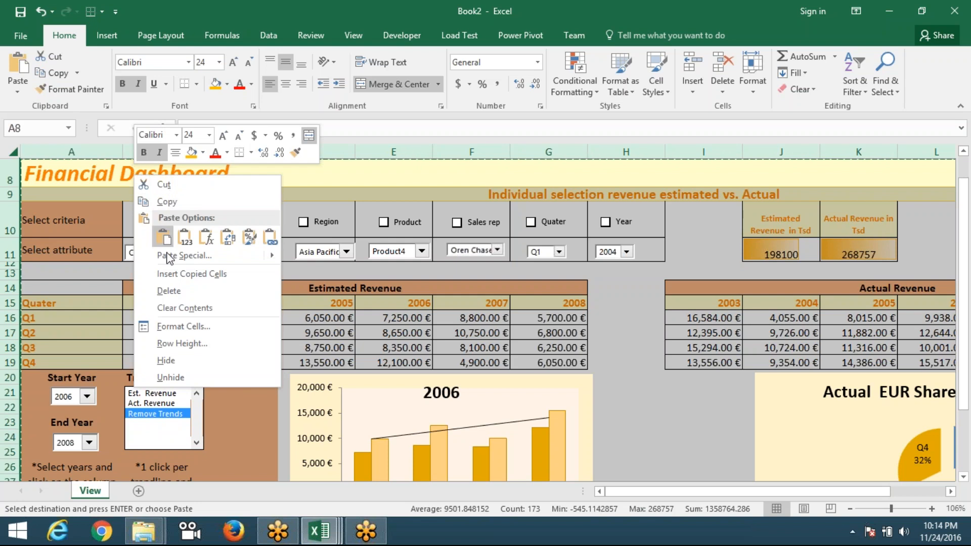
pyautogui.click(167, 254)
pyautogui.click(56, 199)
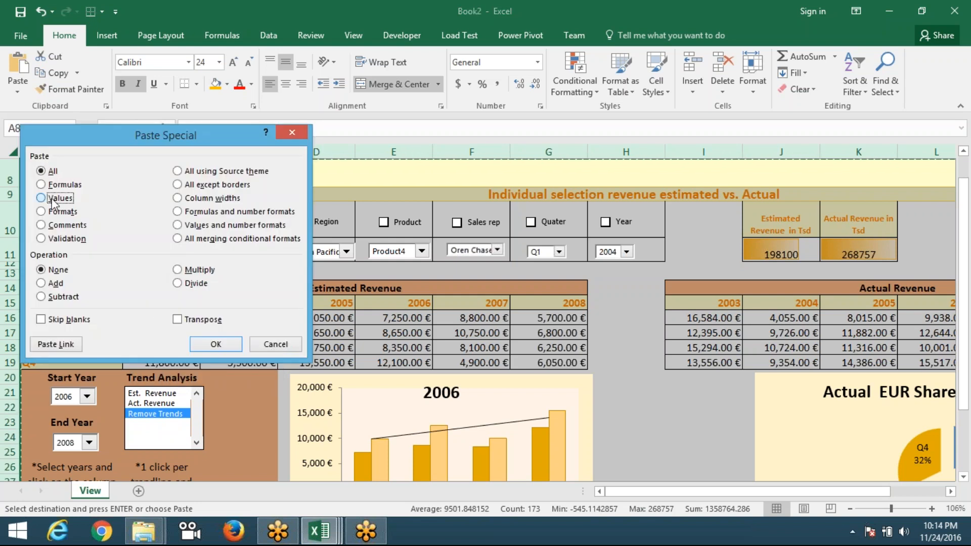
pyautogui.click(212, 344)
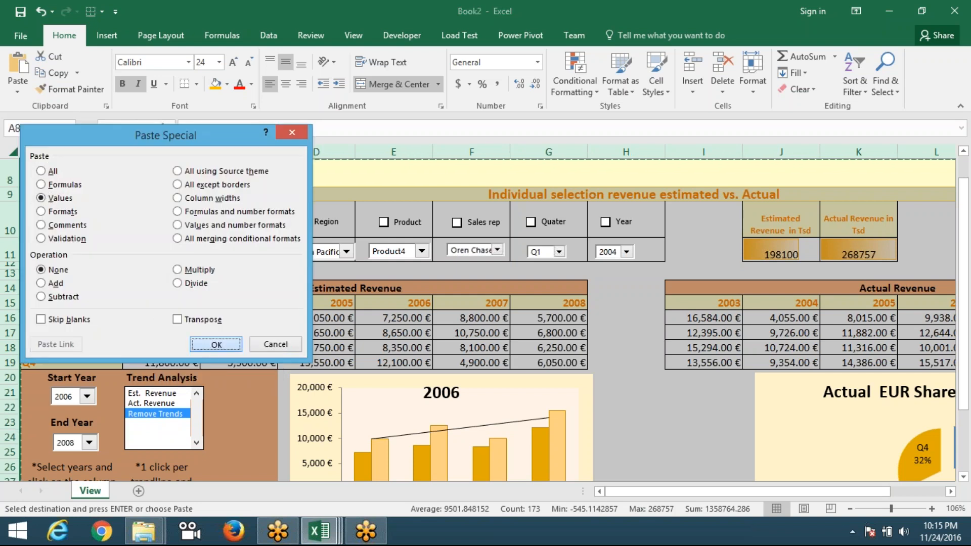
# Step: Check the contents of the Q2 cells in the Estimated Revenue and Actual Revenue tables of Book2
pyautogui.click(185, 336)
pyautogui.click(254, 335)
pyautogui.click(367, 337)
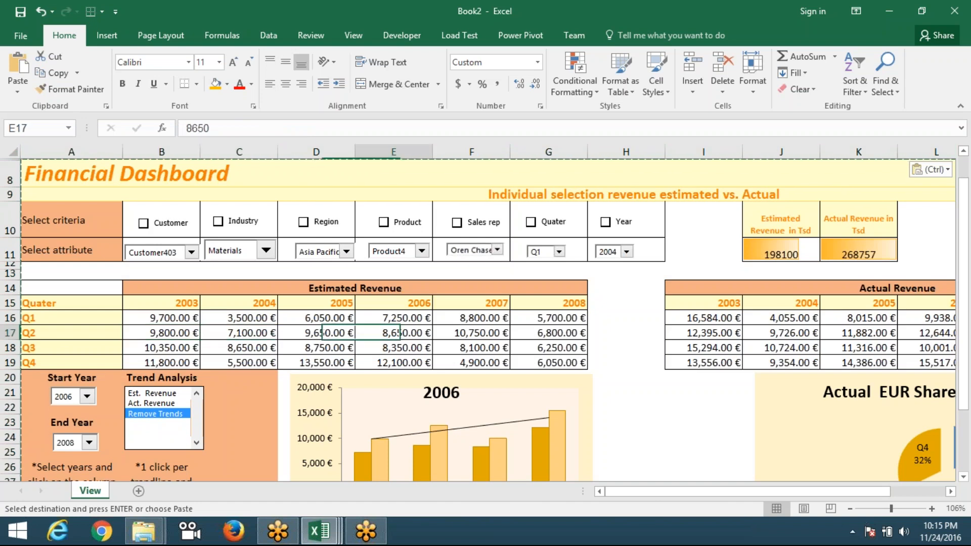
pyautogui.click(695, 329)
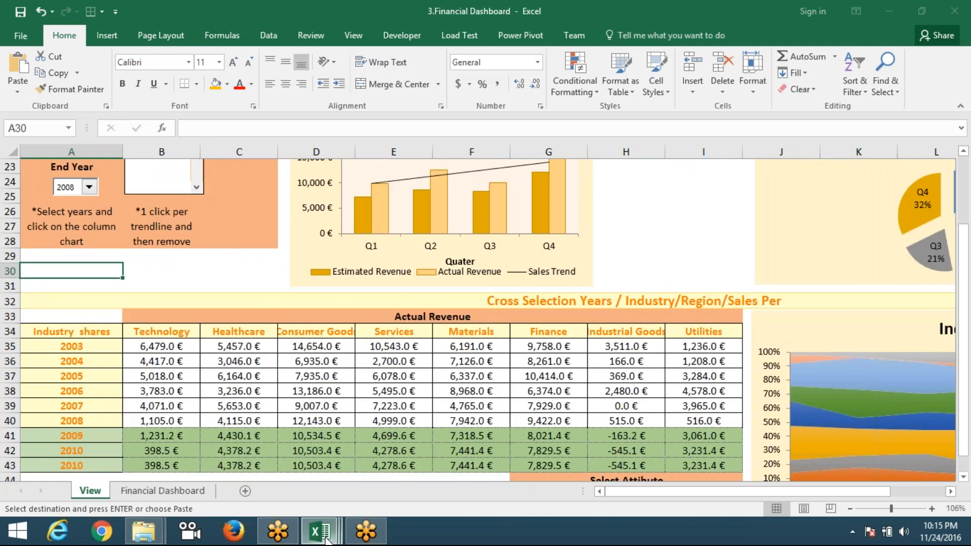
# Step: Switch to Book1, copy the marks table A1:C6 on Sheet1, and paste only its formats at D11 using Paste Special
pyautogui.moveTo(319, 531)
pyautogui.click(204, 469)
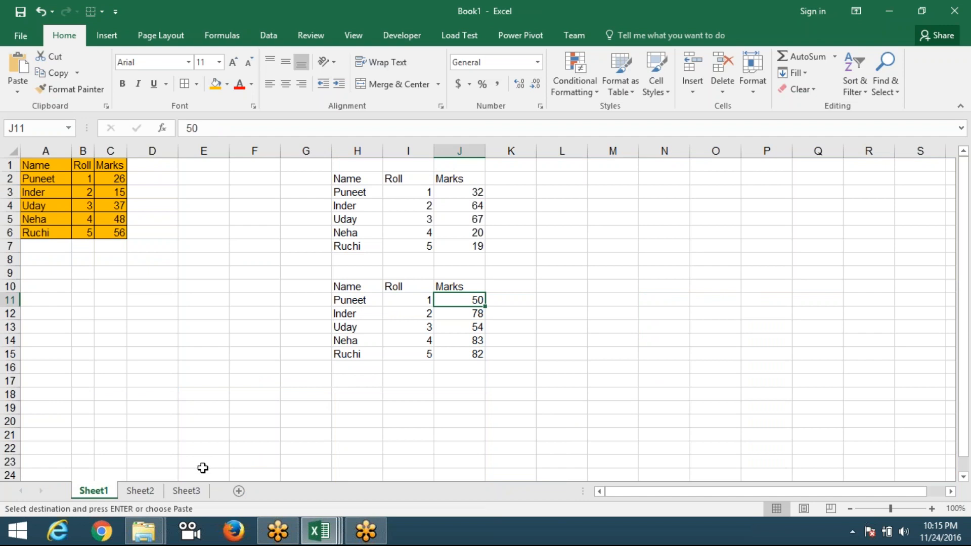
pyautogui.moveTo(27, 166); pyautogui.dragTo(104, 234)
pyautogui.hotkey('ctrl', 'c')
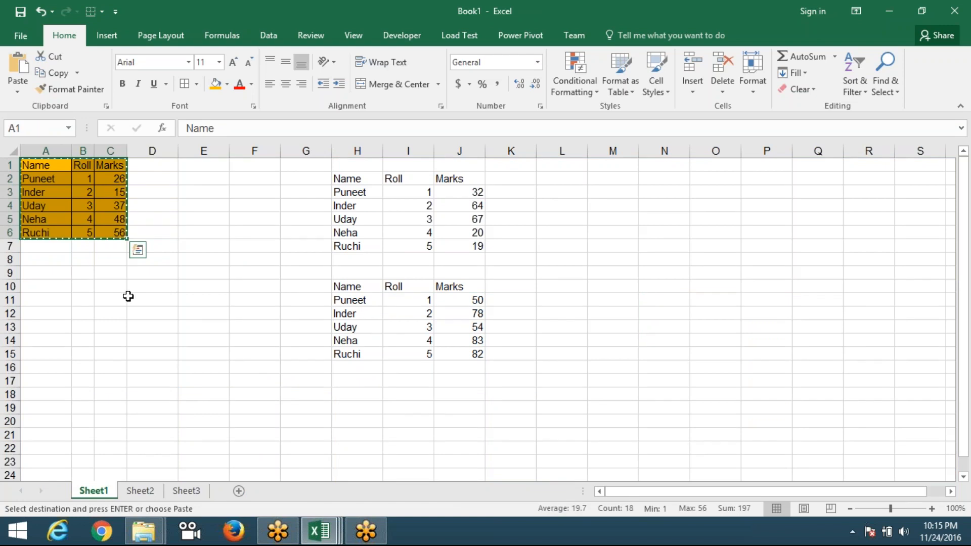
pyautogui.rightClick(159, 299)
pyautogui.click(211, 293)
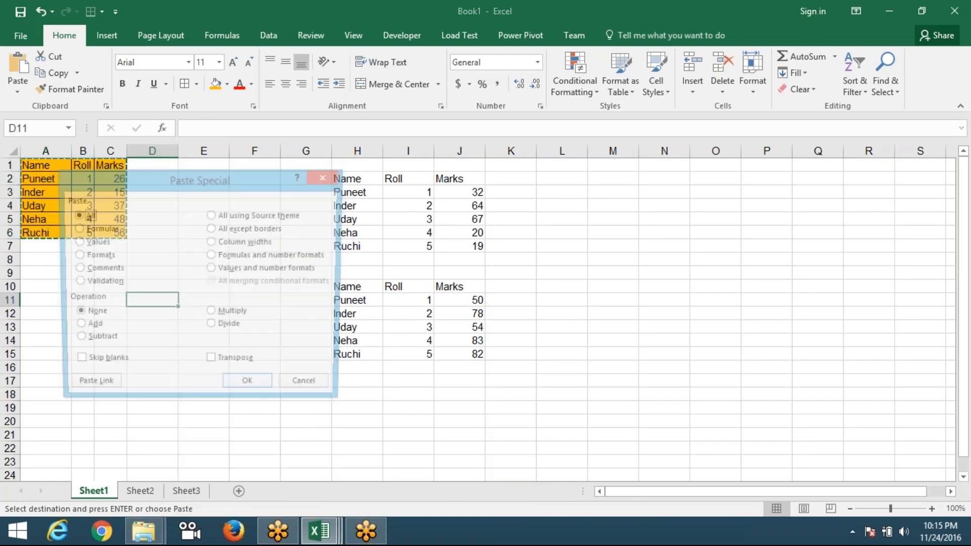
pyautogui.click(96, 257)
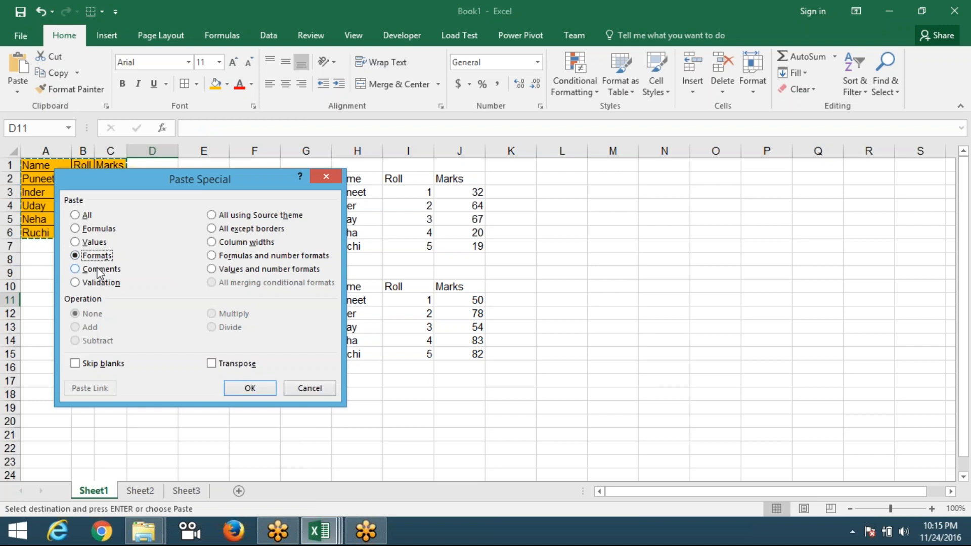
pyautogui.click(245, 388)
pyautogui.click(163, 237)
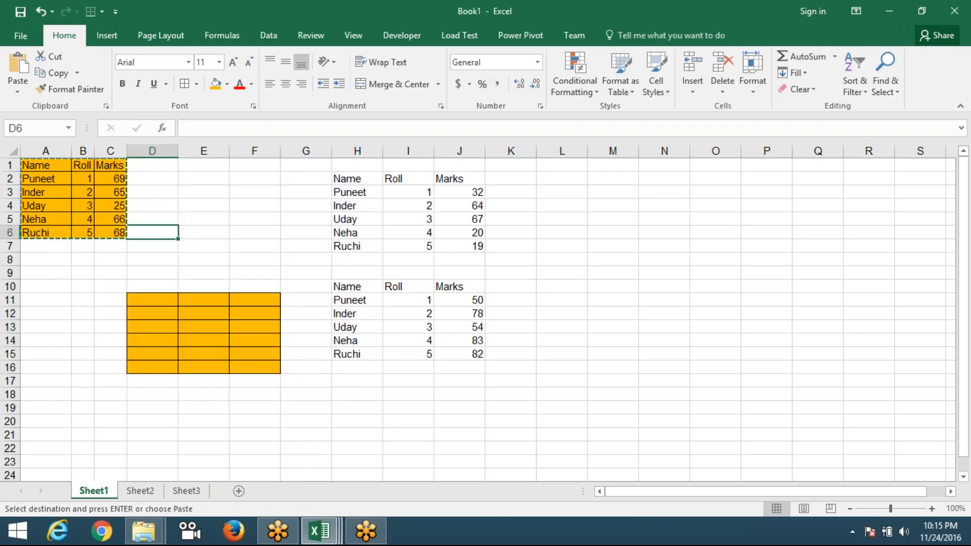
pyautogui.press('Escape')
# Step: Insert a comment on the Marks header cell C1, leaving only the default author name in it
pyautogui.rightClick(109, 166)
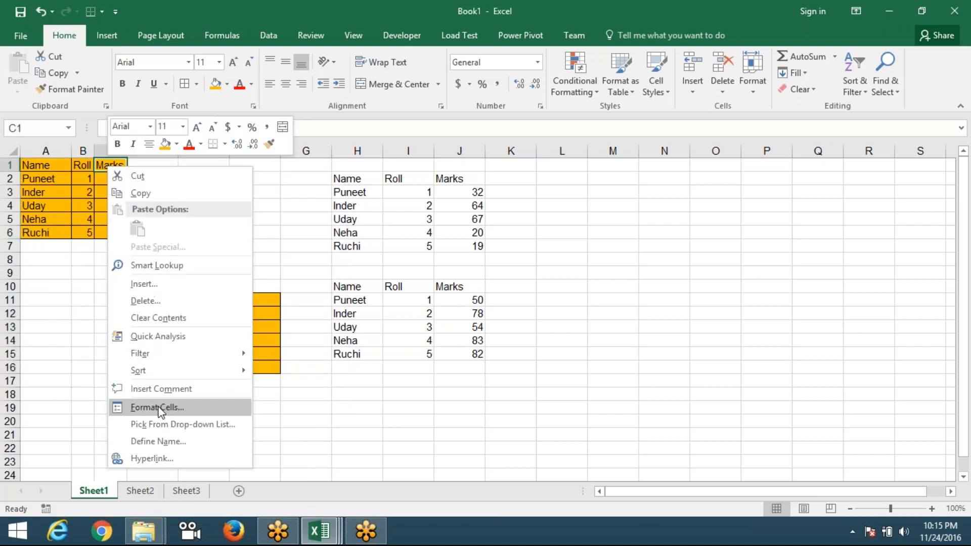
pyautogui.press('Escape')
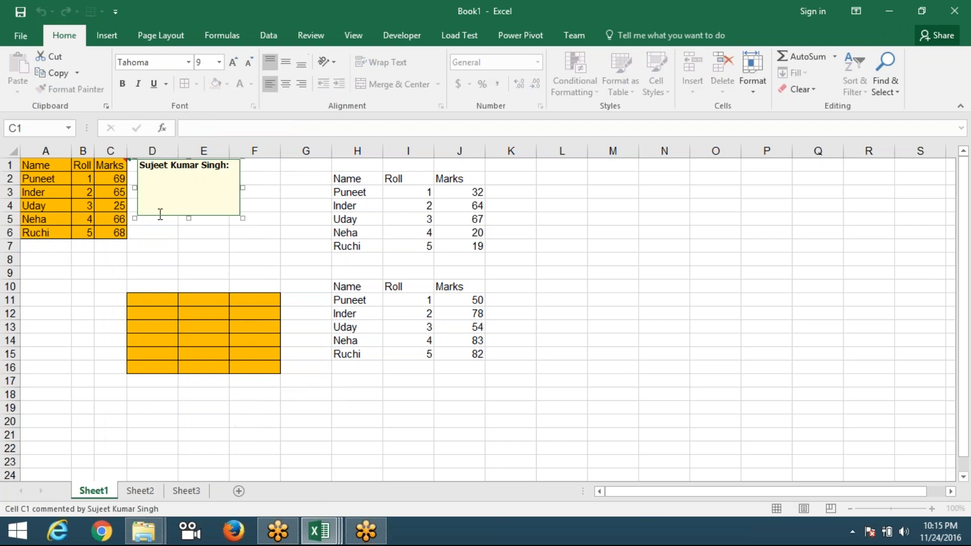
pyautogui.click(187, 258)
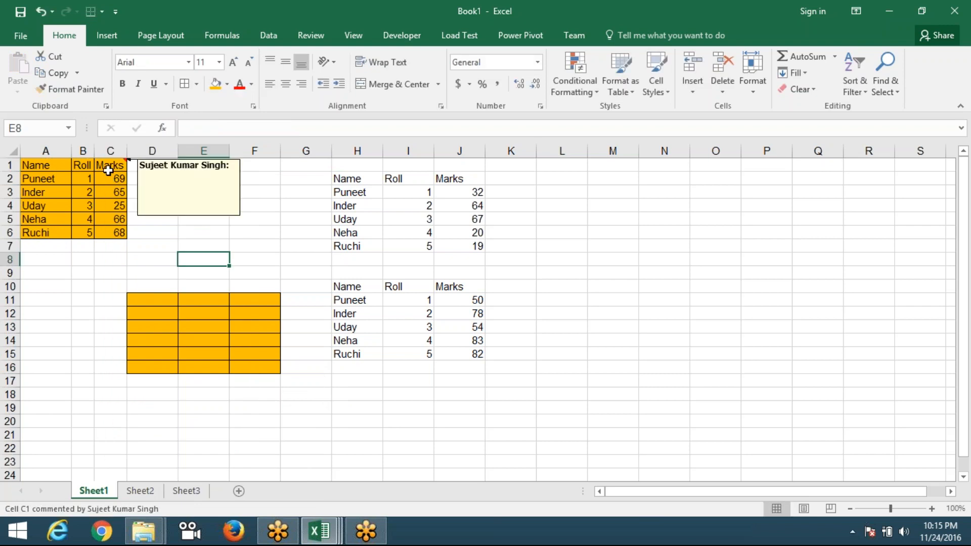
# Step: Copy cell C1 and paste only its comment into L4:L11 using Paste Special
pyautogui.click(110, 169)
pyautogui.hotkey('ctrl', 'c')
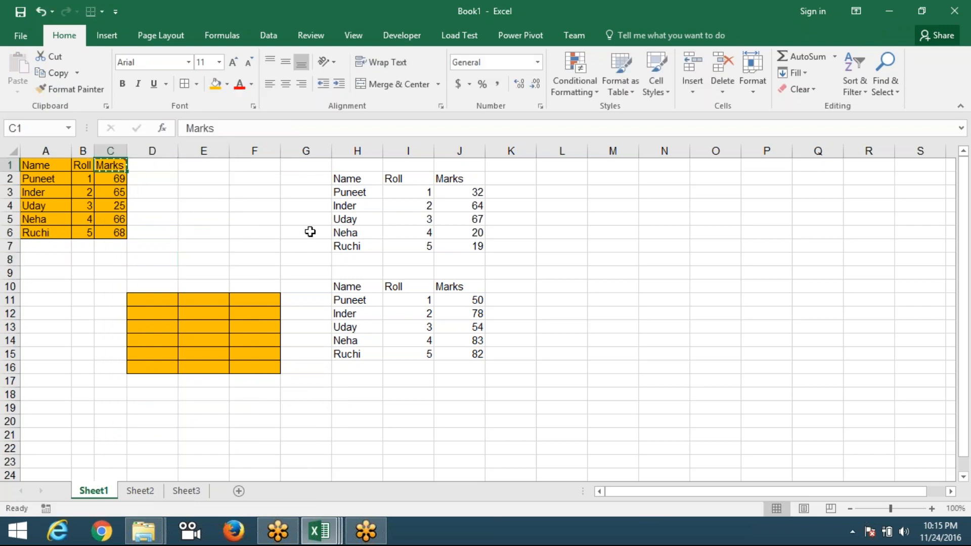
pyautogui.moveTo(531, 205); pyautogui.dragTo(546, 284)
pyautogui.moveTo(553, 208); pyautogui.dragTo(551, 303)
pyautogui.rightClick(544, 255)
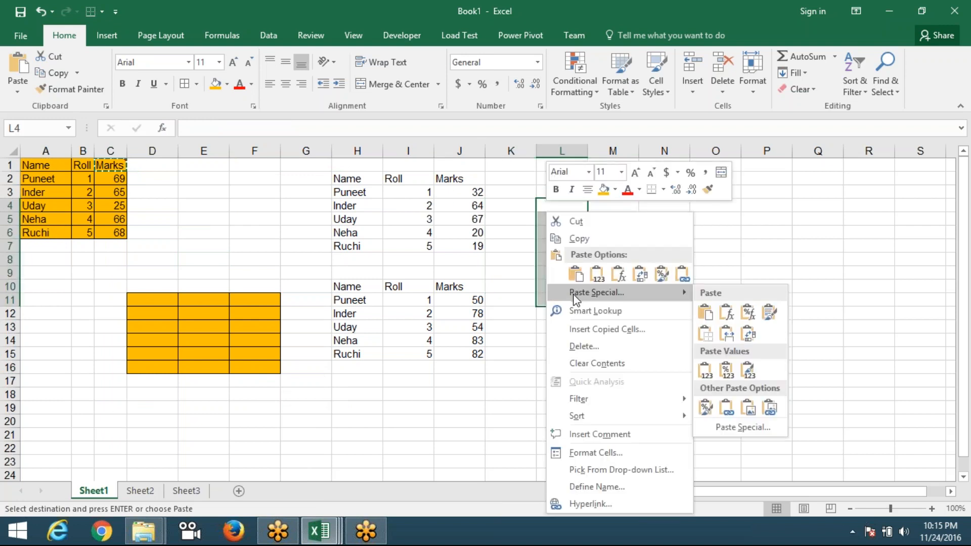
pyautogui.click(572, 293)
pyautogui.click(466, 272)
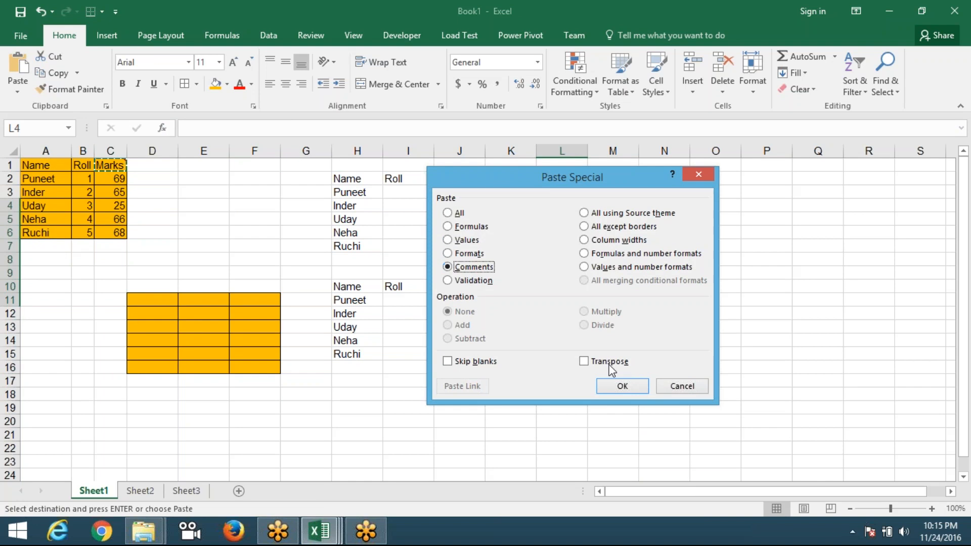
pyautogui.click(623, 387)
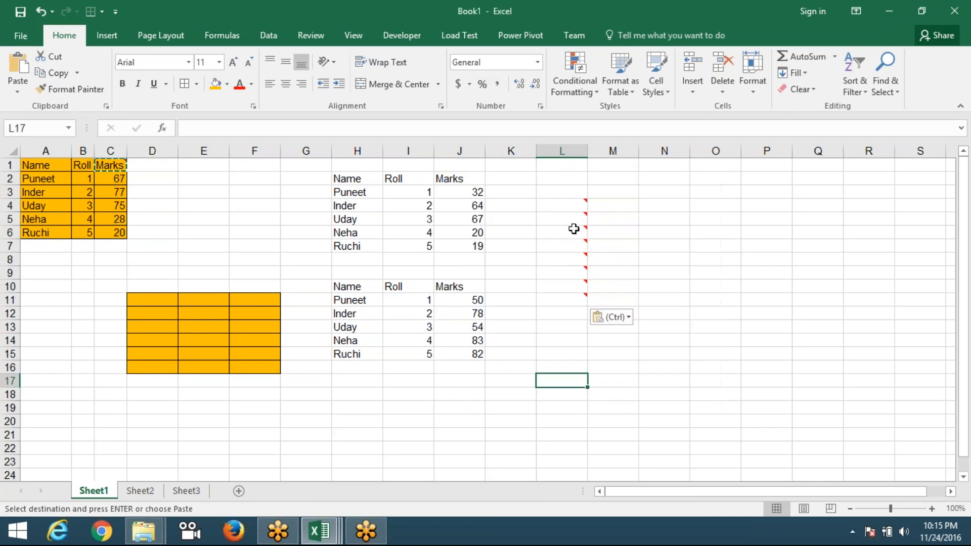
pyautogui.click(566, 339)
# Step: Delete columns D through L on Sheet1 to remove all the pasted copies
pyautogui.moveTo(152, 151); pyautogui.dragTo(558, 163)
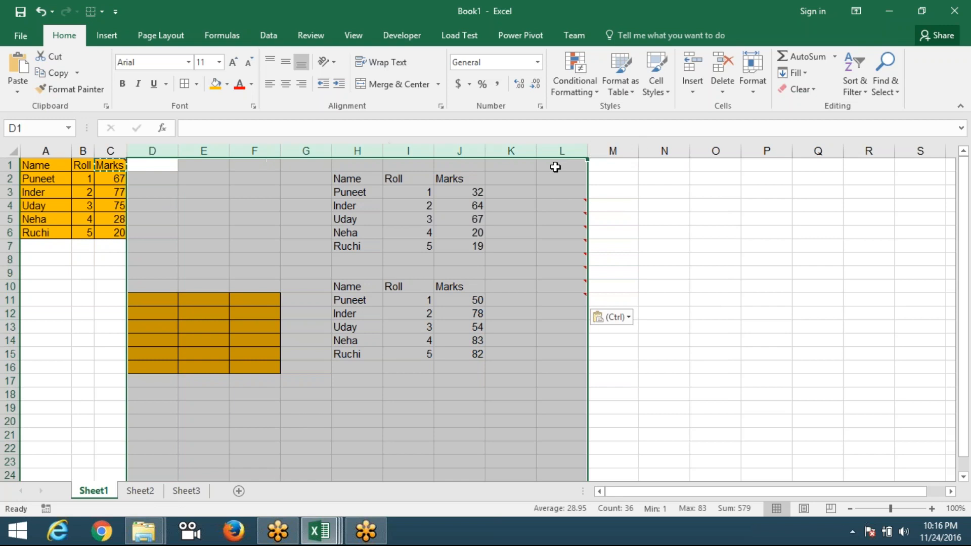
pyautogui.press('Delete')
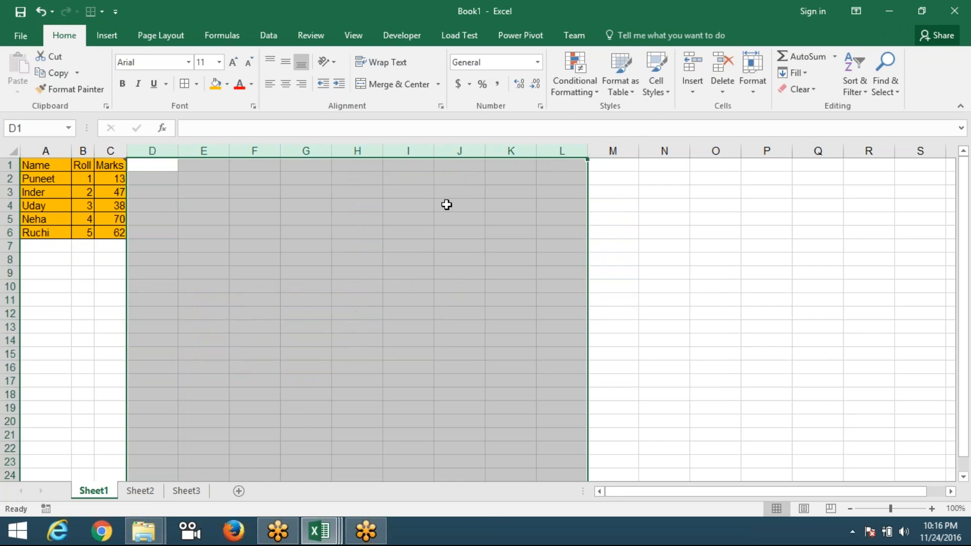
pyautogui.click(364, 218)
pyautogui.click(99, 195)
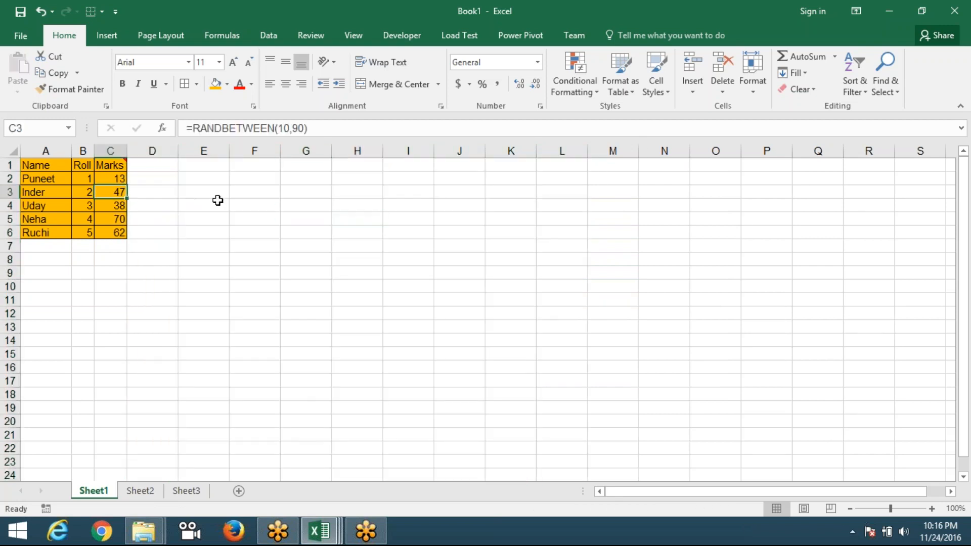
pyautogui.click(218, 202)
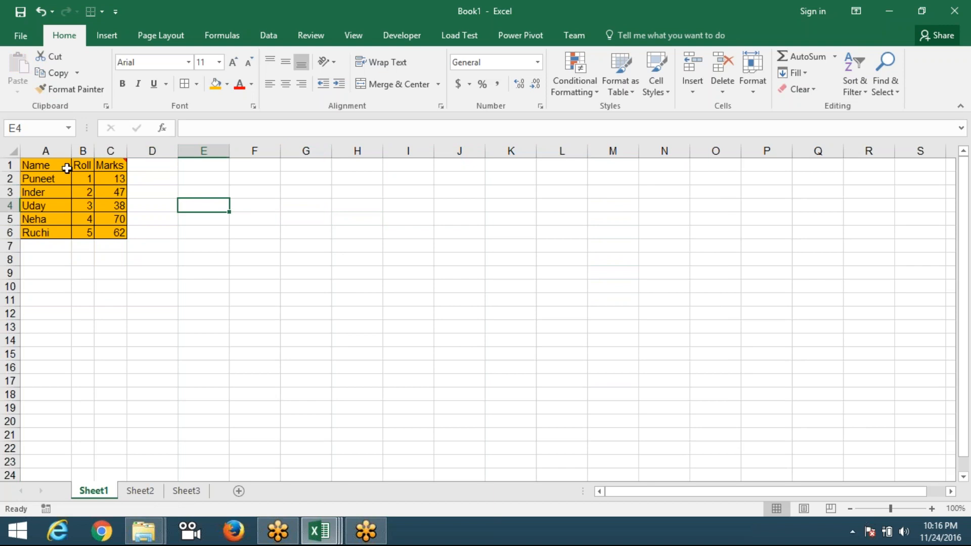
# Step: Auto-fit the widths of the marks table's columns A, B and C on Sheet1
pyautogui.doubleClick(72, 150)
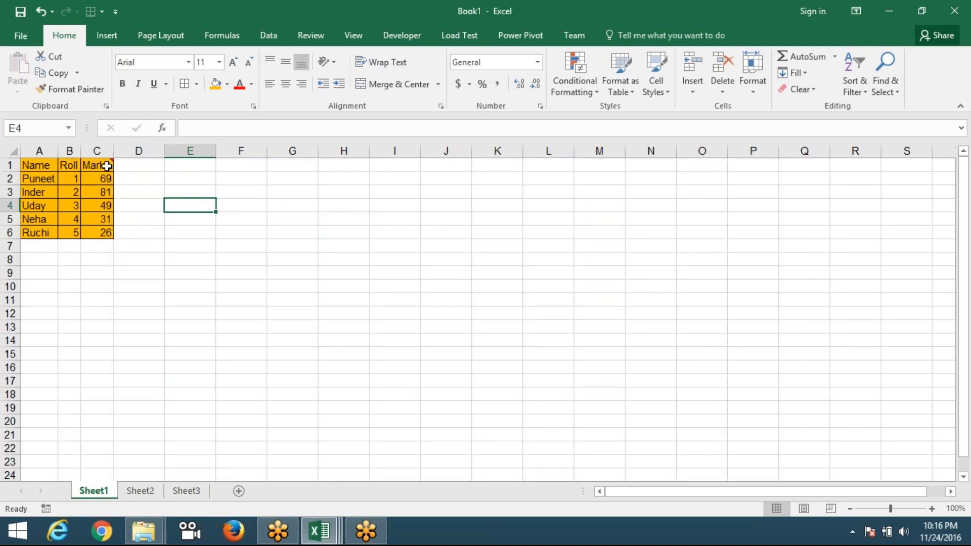
pyautogui.doubleClick(113, 151)
pyautogui.doubleClick(81, 151)
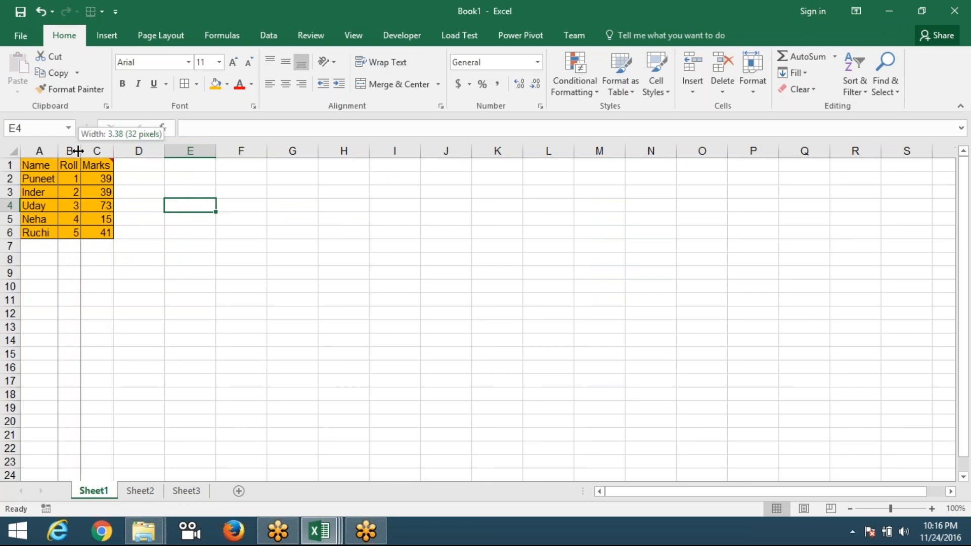
pyautogui.doubleClick(58, 152)
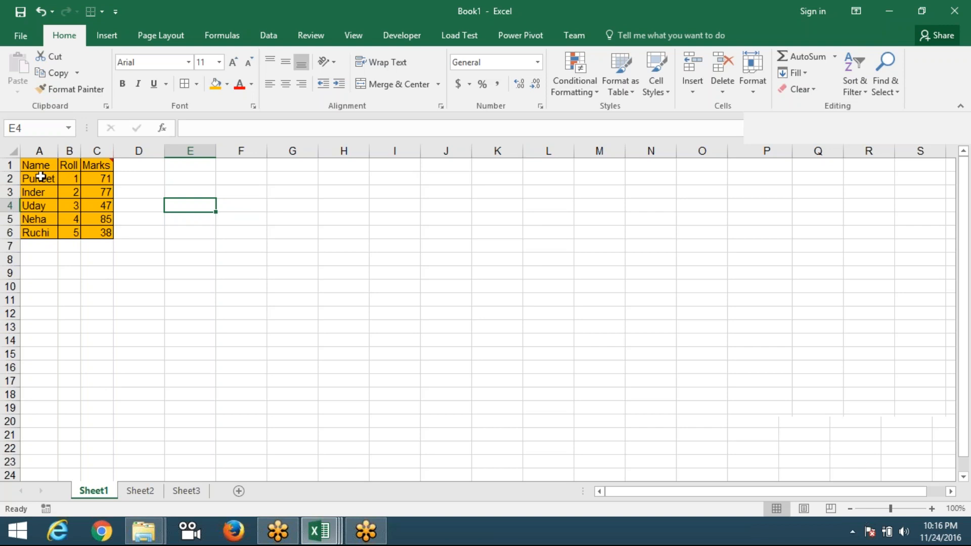
# Step: Copy the marks table A1:C6 from Sheet1 and paste it at A1 on Sheet2
pyautogui.moveTo(22, 165); pyautogui.dragTo(90, 231)
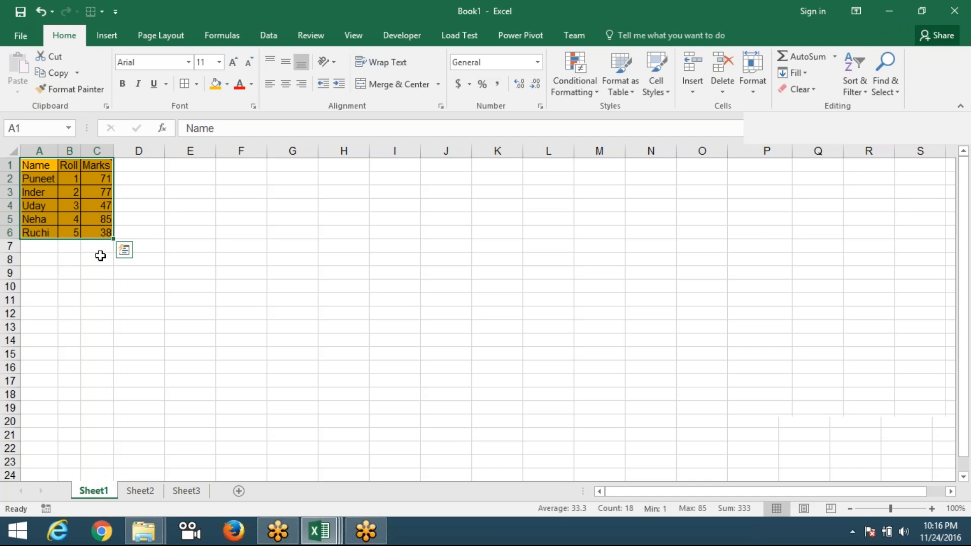
pyautogui.hotkey('ctrl', 'c')
pyautogui.hotkey('ctrl', 'pagedown')
pyautogui.hotkey('ctrl', 'v')
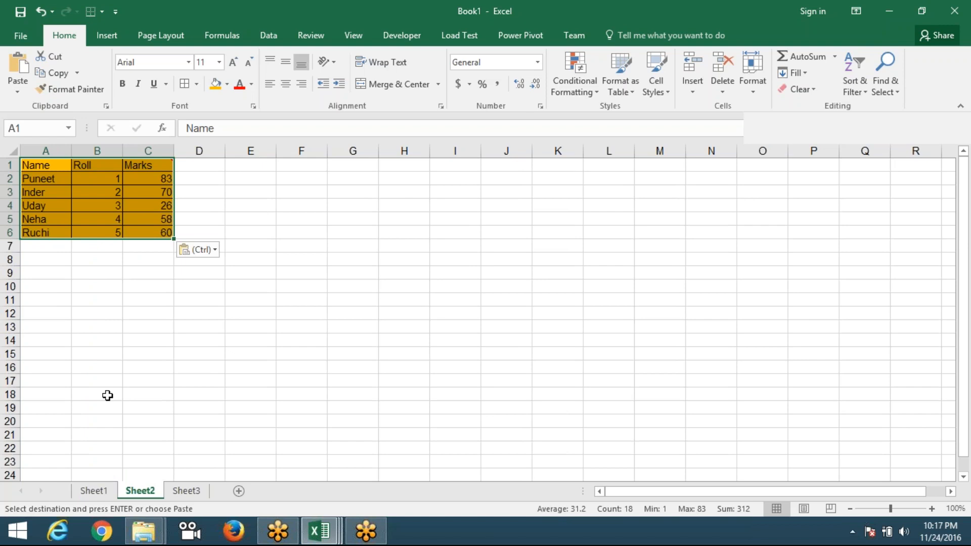
# Step: Apply the source table's column widths to the pasted table on Sheet2 using Paste Special
pyautogui.rightClick(95, 197)
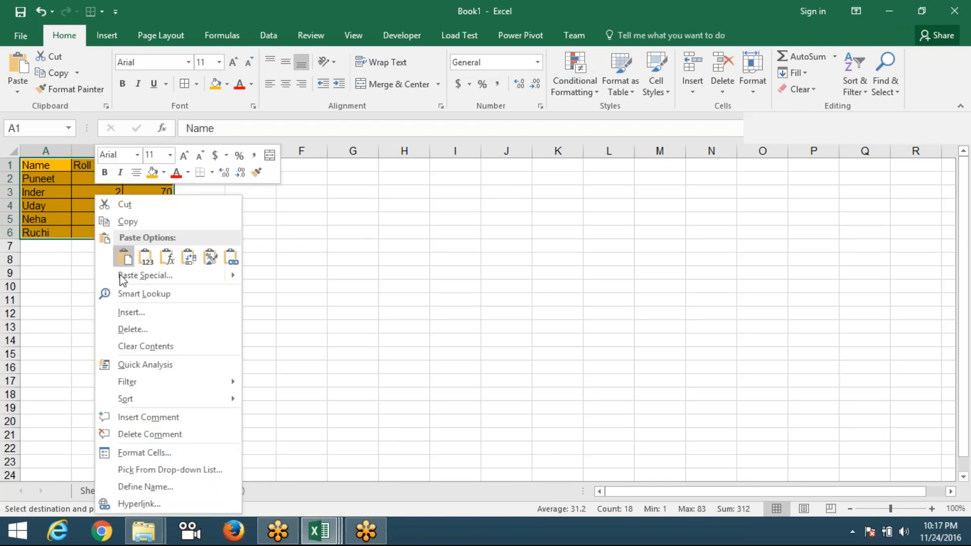
pyautogui.click(145, 276)
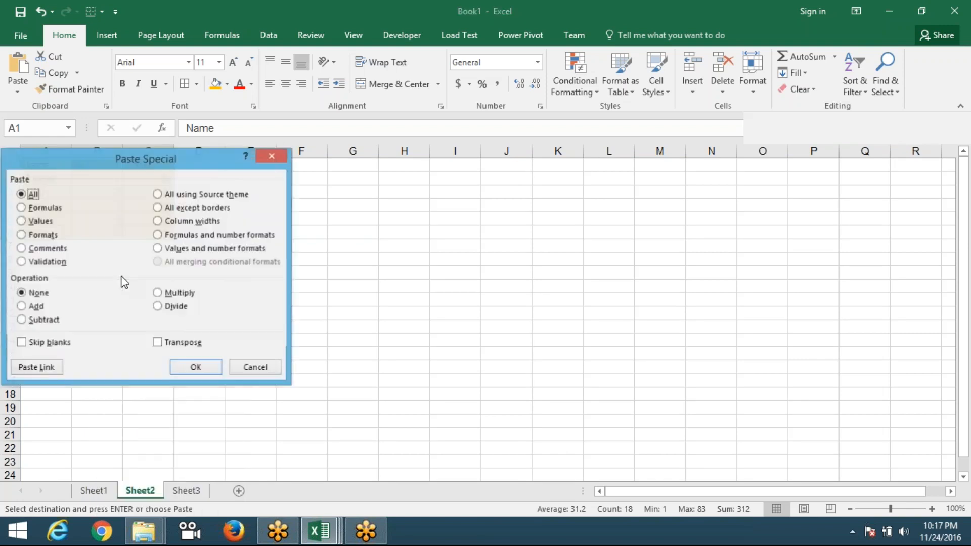
pyautogui.click(157, 221)
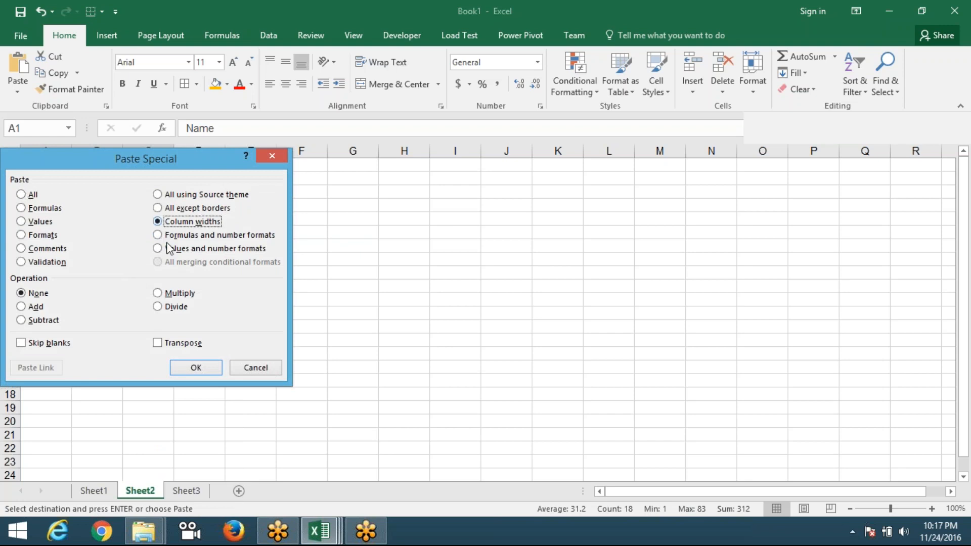
pyautogui.click(196, 367)
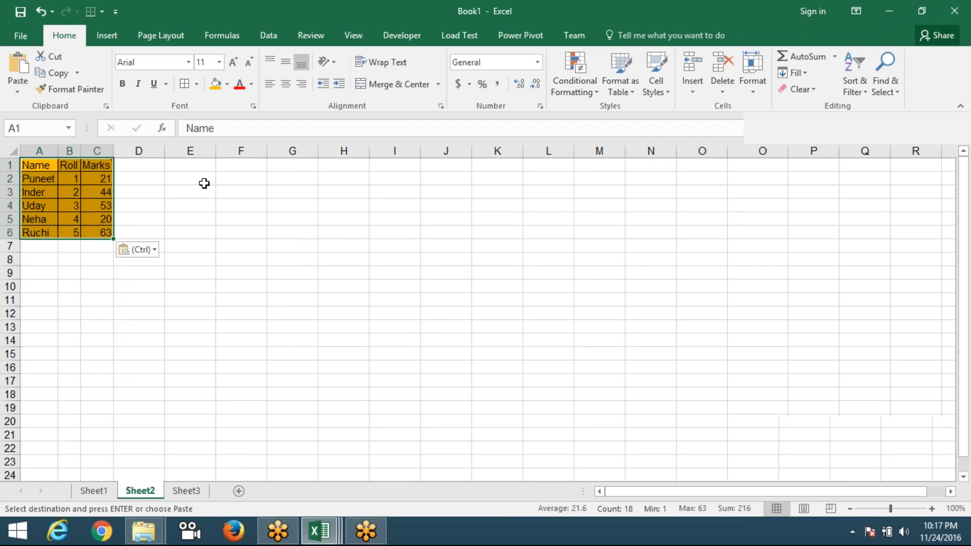
# Step: Paste the copied table's column widths at E1 on Sheet2, and paste the full table into the same cells
pyautogui.rightClick(201, 167)
pyautogui.moveTo(235, 246)
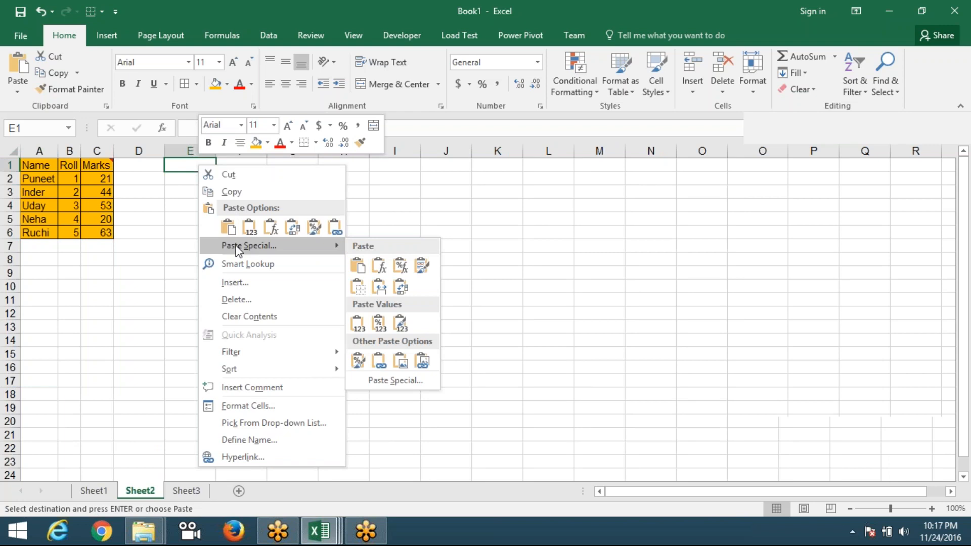
pyautogui.click(238, 247)
pyautogui.click(252, 192)
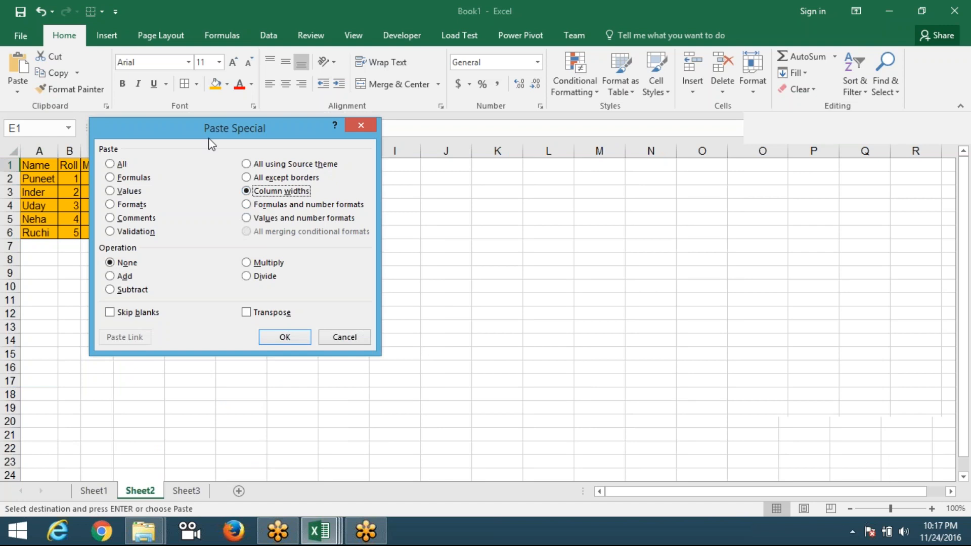
pyautogui.moveTo(205, 132); pyautogui.dragTo(386, 129)
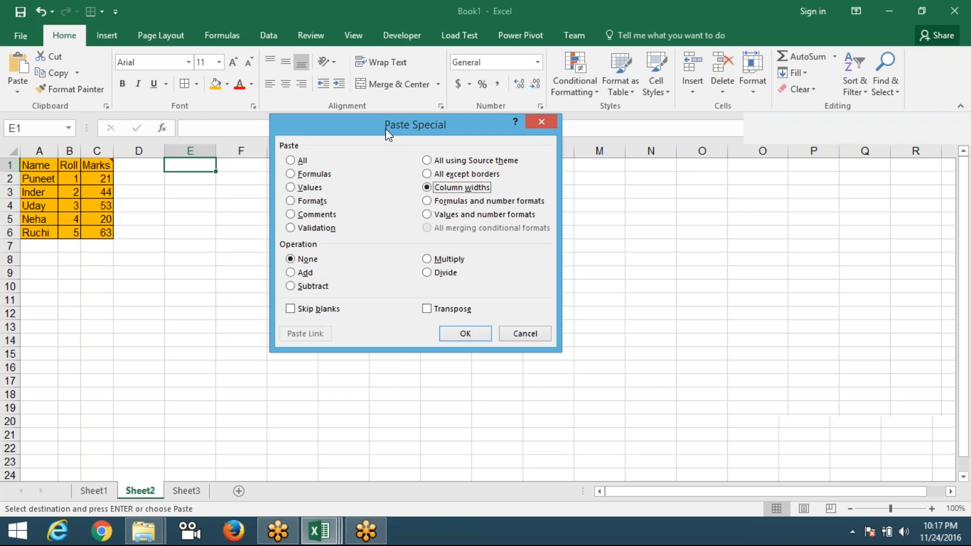
pyautogui.click(463, 333)
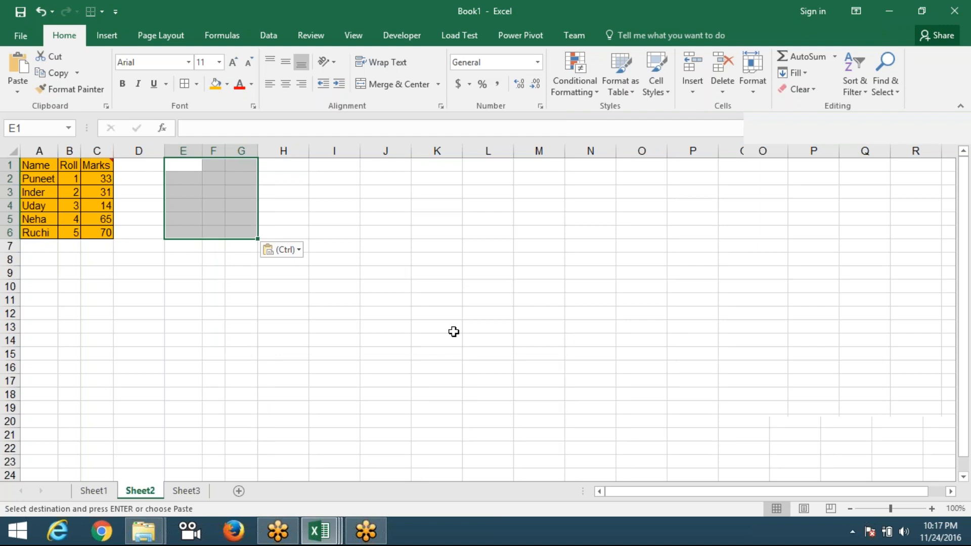
pyautogui.hotkey('ctrl', 'v')
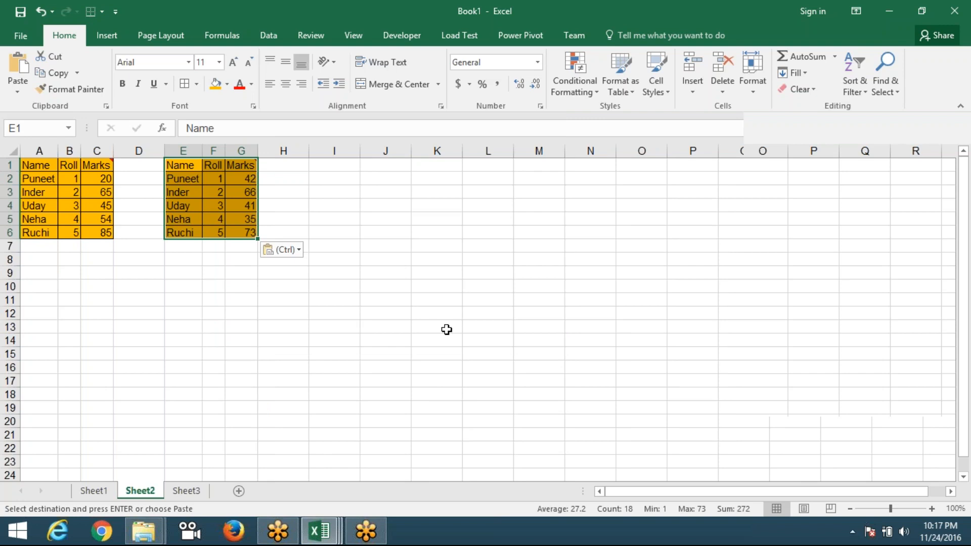
# Step: Clear the second pasted table in E1:G6 on Sheet2 and select columns E through G
pyautogui.press('Delete')
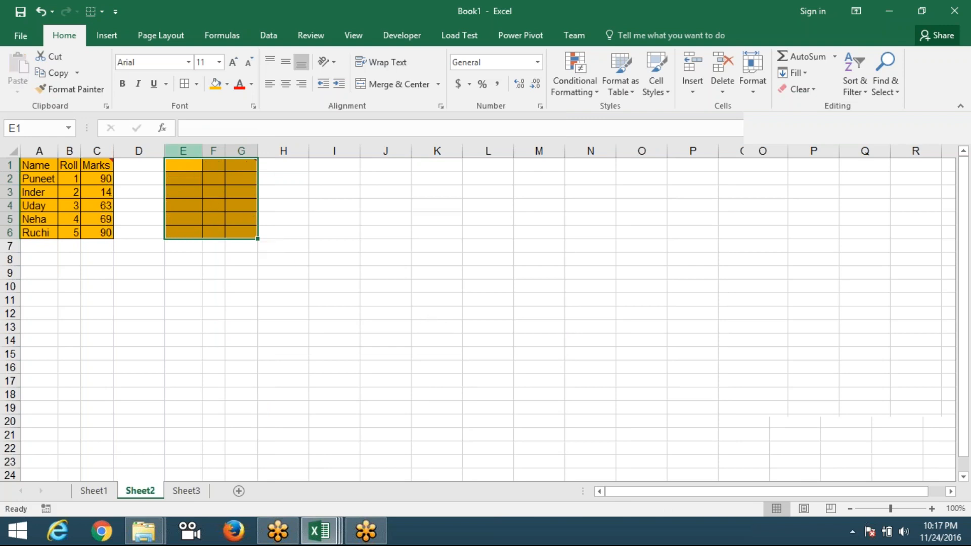
pyautogui.moveTo(182, 151); pyautogui.dragTo(242, 151)
# Step: Paste Sheet1's marks table at B1 on Sheet3 using Keep Source Column Widths, and delete columns B through E on Sheet3
pyautogui.click(94, 490)
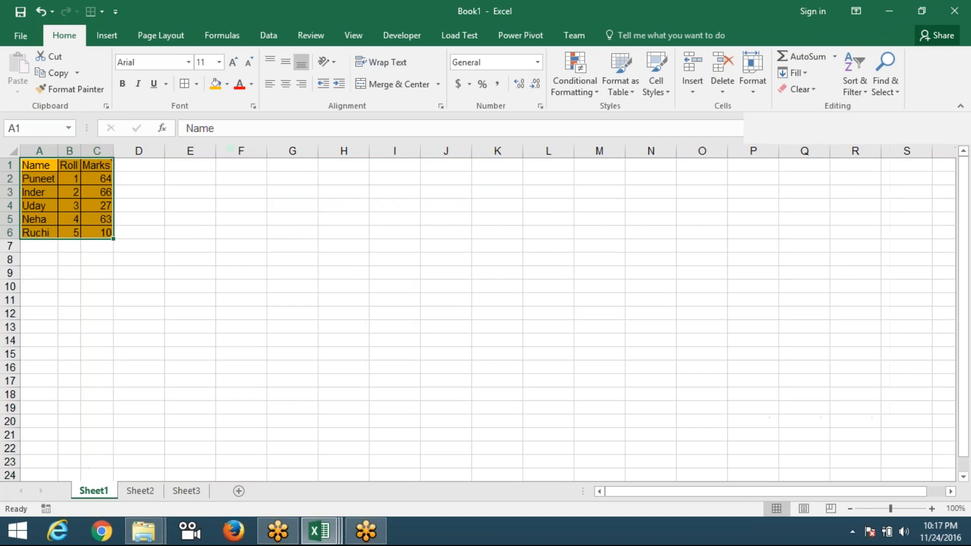
pyautogui.hotkey('ctrl', 'c')
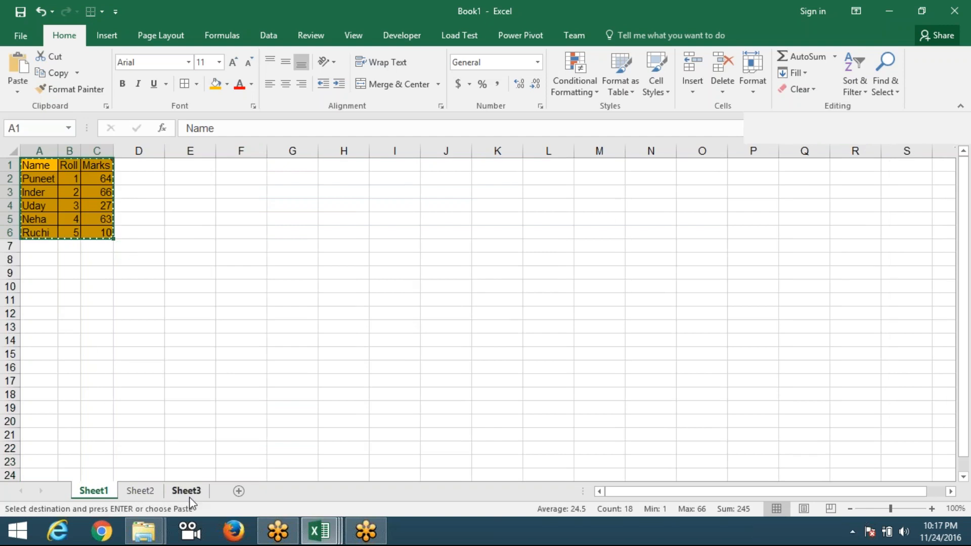
pyautogui.click(187, 491)
pyautogui.rightClick(93, 165)
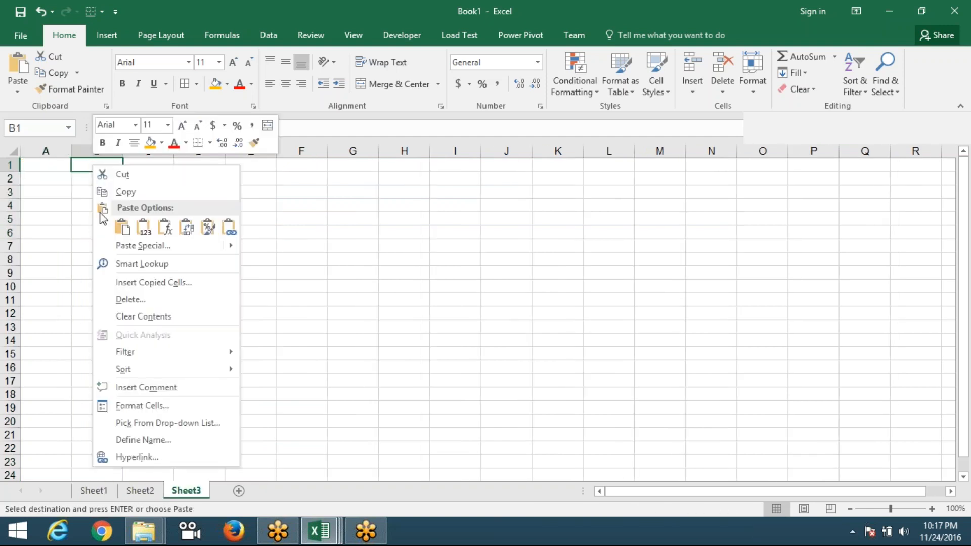
pyautogui.moveTo(115, 245)
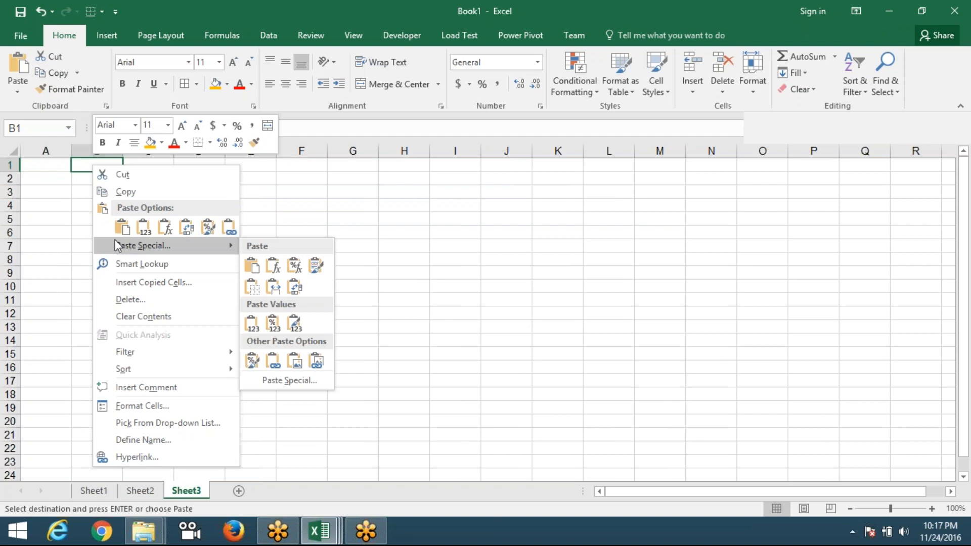
pyautogui.click(274, 288)
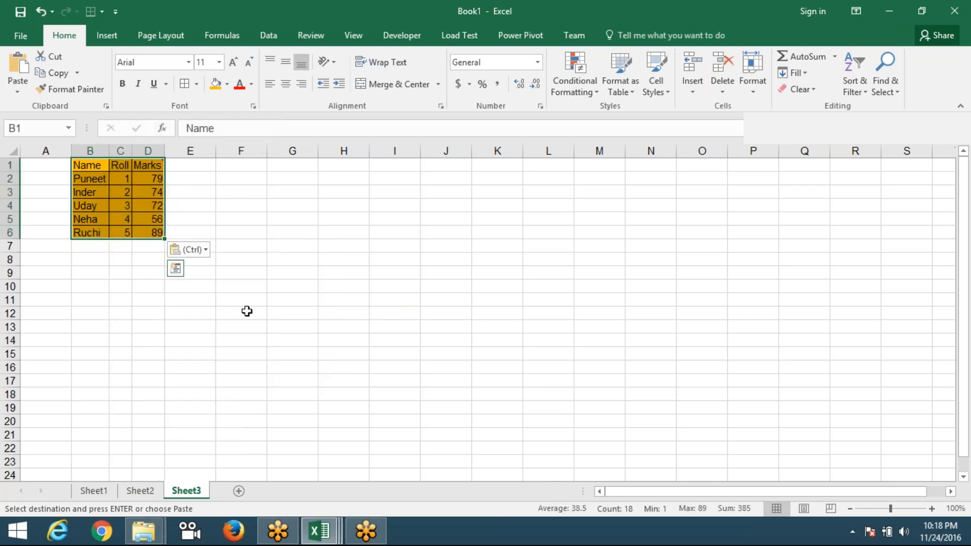
pyautogui.moveTo(90, 151); pyautogui.dragTo(190, 151)
pyautogui.hotkey('ctrl', '-')
# Step: Add a Date header in D1 on Sheet1 and fill D2:D6 with consecutive dates starting at 7/1
pyautogui.click(93, 491)
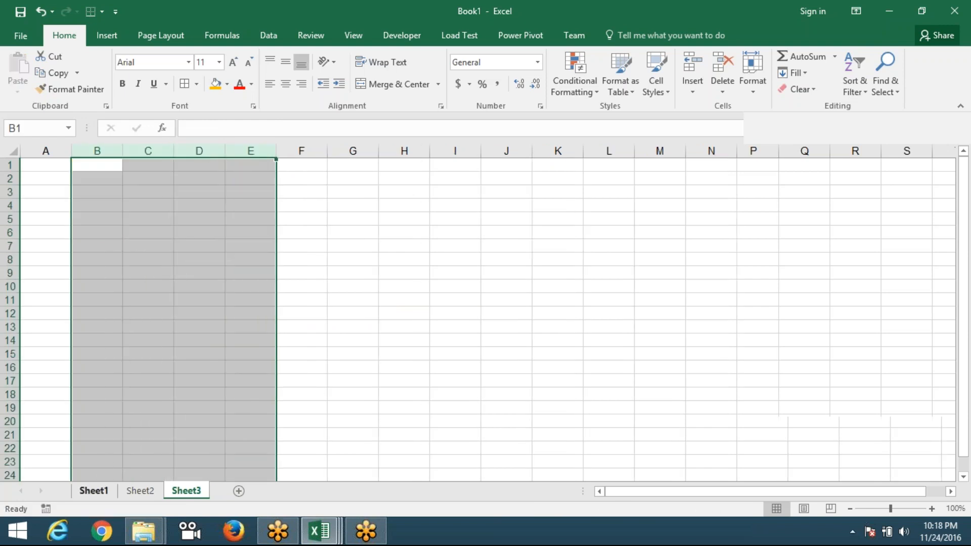
pyautogui.click(138, 165)
pyautogui.write('DAt')
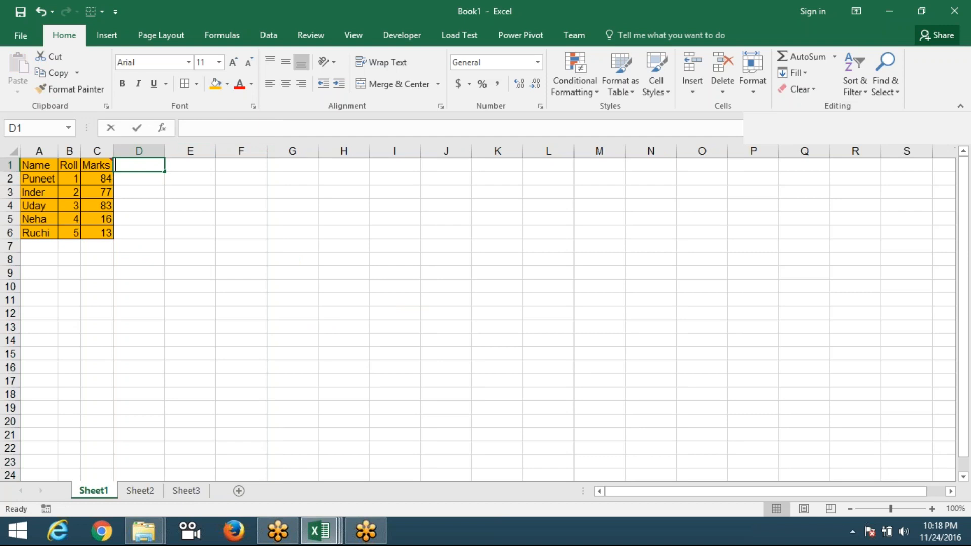
pyautogui.write('e')
pyautogui.press('Return')
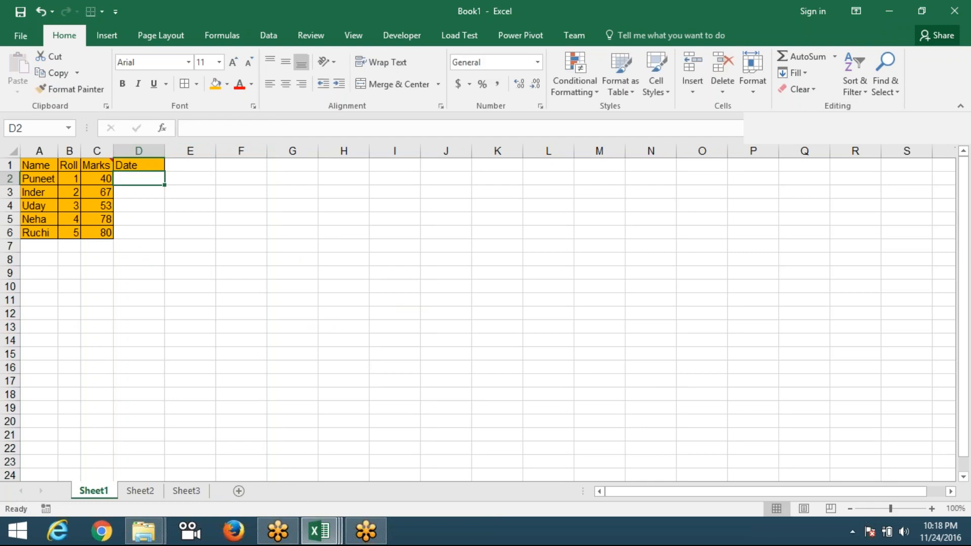
pyautogui.write('7/1')
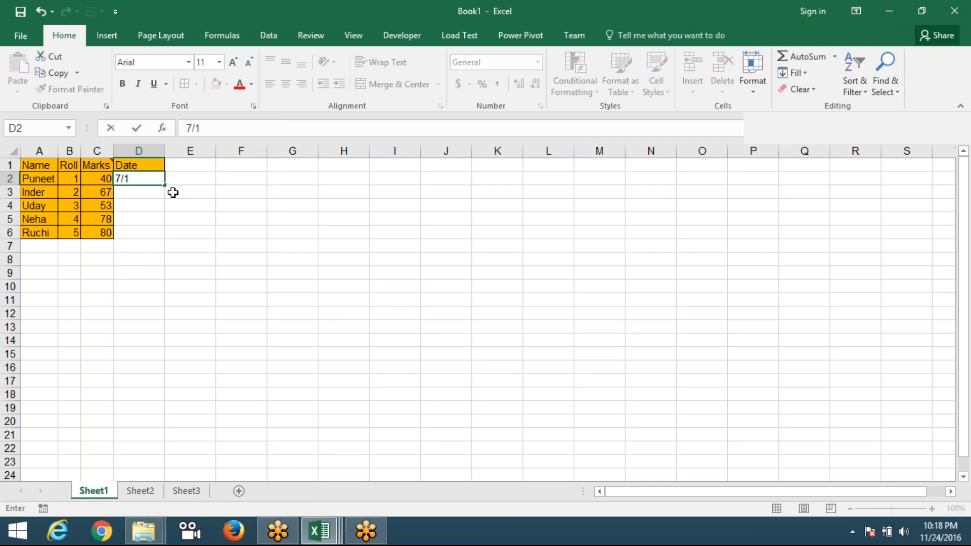
pyautogui.click(174, 190)
pyautogui.click(158, 180)
pyautogui.doubleClick(163, 184)
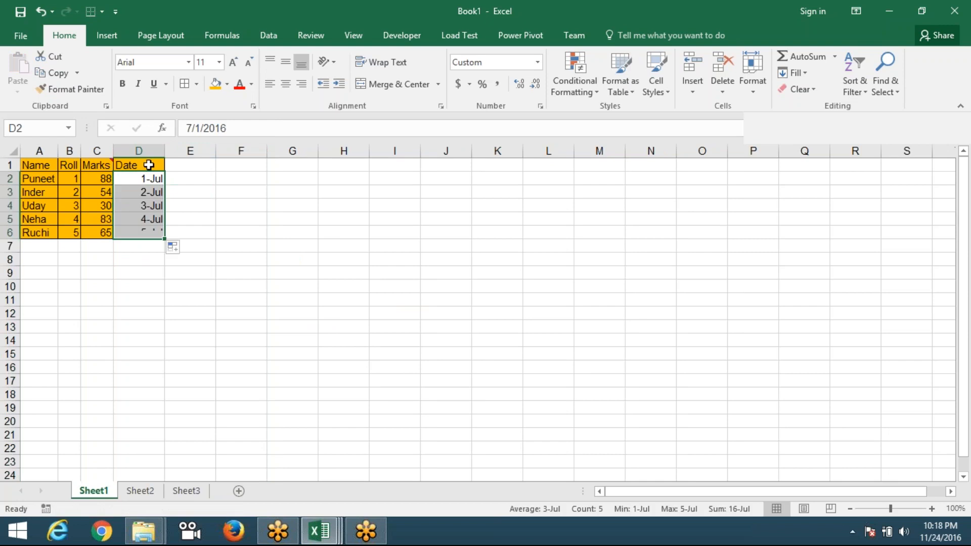
# Step: Apply borders to the Date column cells D1:D6
pyautogui.click(147, 164)
pyautogui.moveTo(147, 189); pyautogui.dragTo(145, 230)
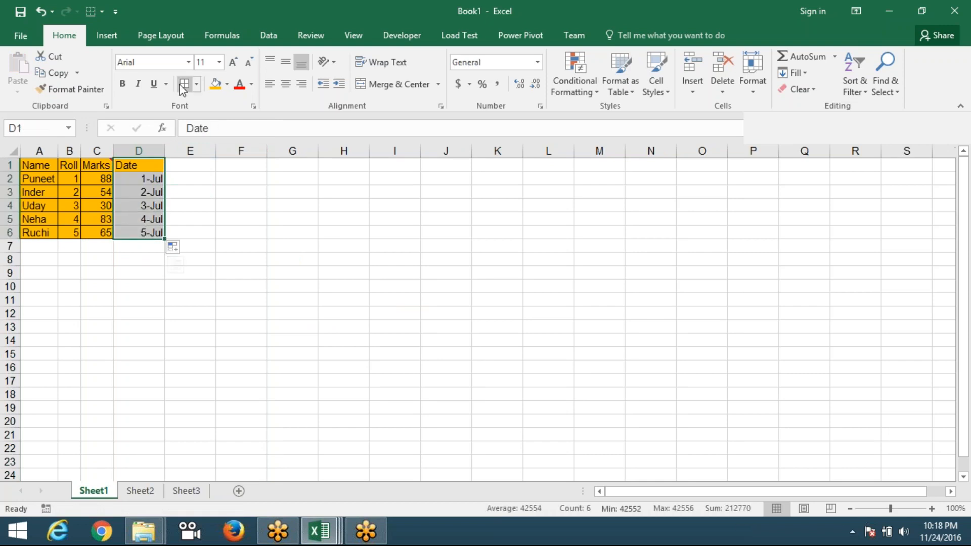
pyautogui.click(197, 206)
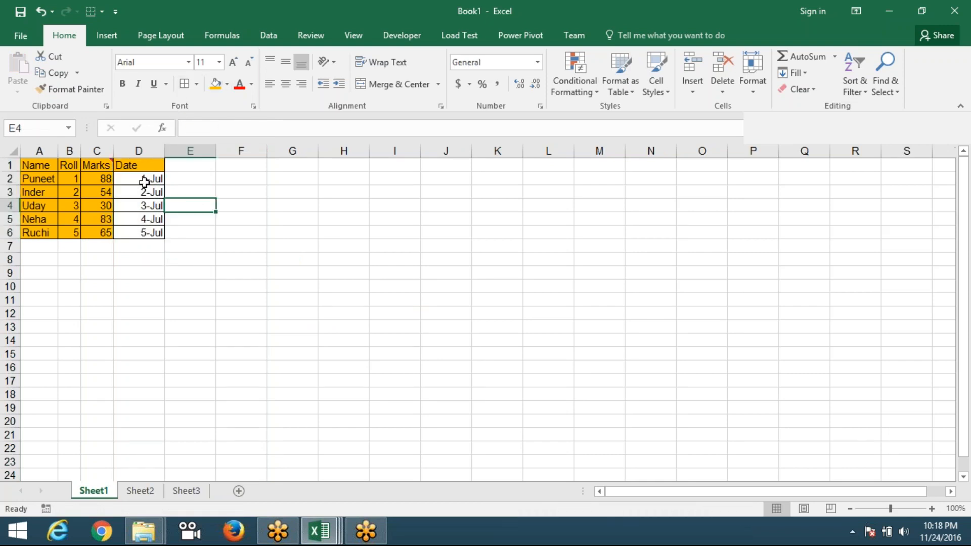
# Step: Copy the Date column D1:D6 and paste only its values at G1 using Paste Special
pyautogui.moveTo(130, 167); pyautogui.dragTo(138, 233)
pyautogui.hotkey('ctrl', 'c')
pyautogui.click(298, 165)
pyautogui.rightClick(299, 166)
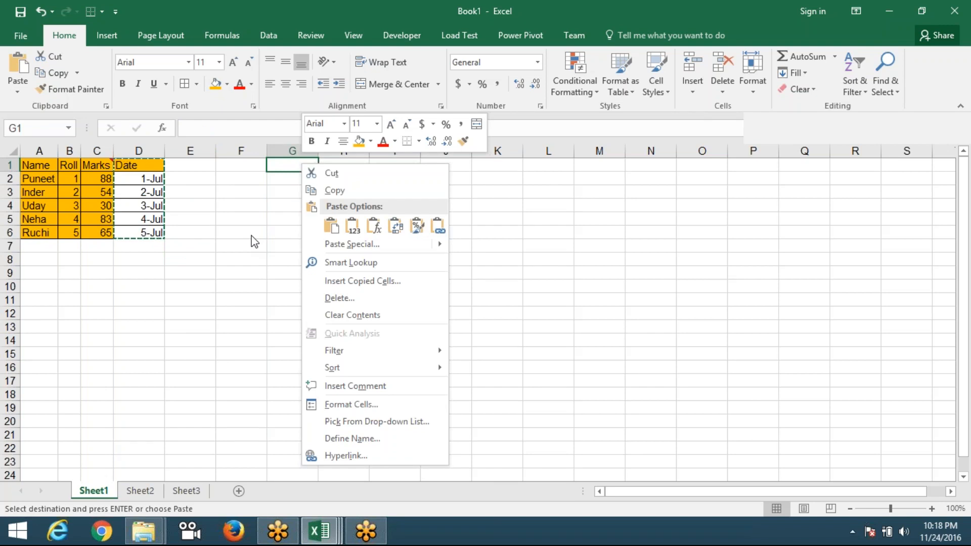
pyautogui.moveTo(331, 249)
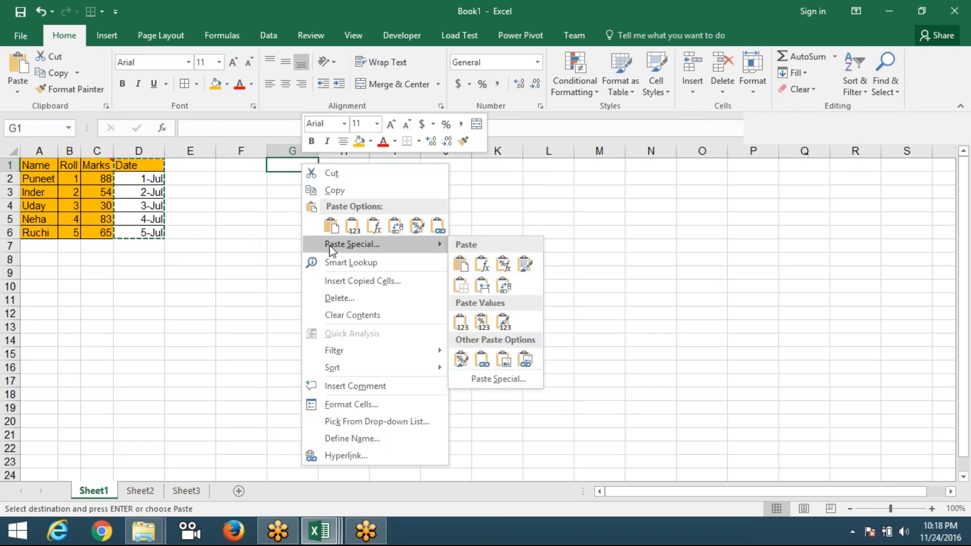
pyautogui.click(461, 322)
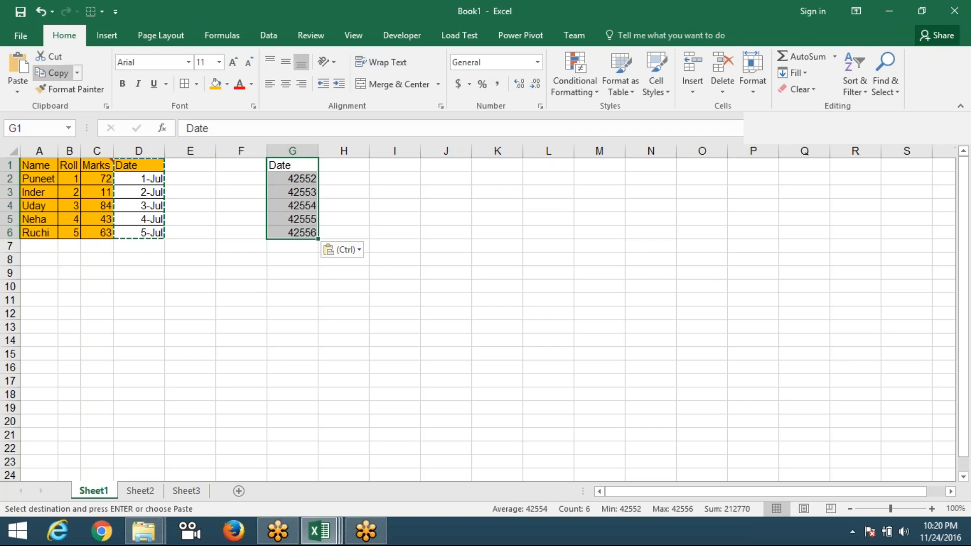
pyautogui.click(263, 260)
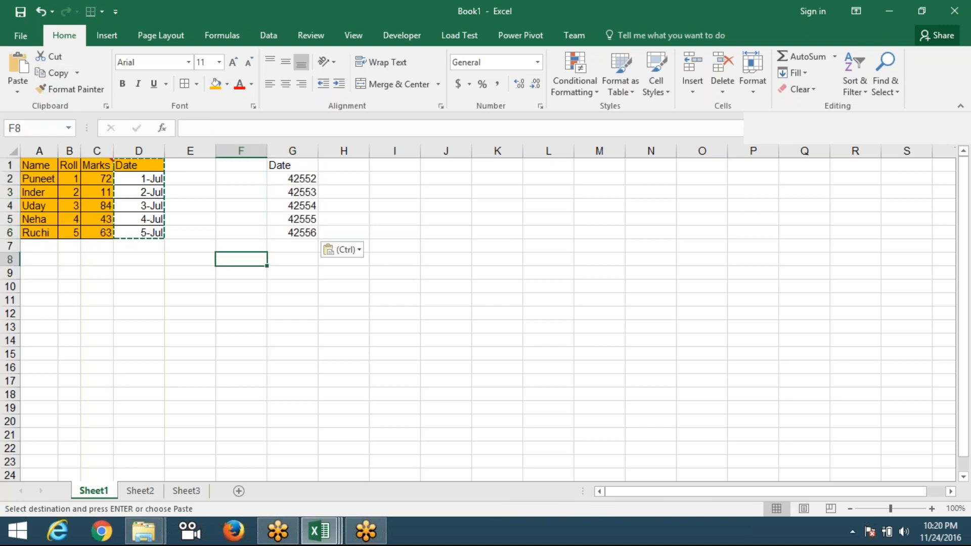
# Step: Enter the date 11/24 in F12 and apply the General number format to it
pyautogui.click(260, 313)
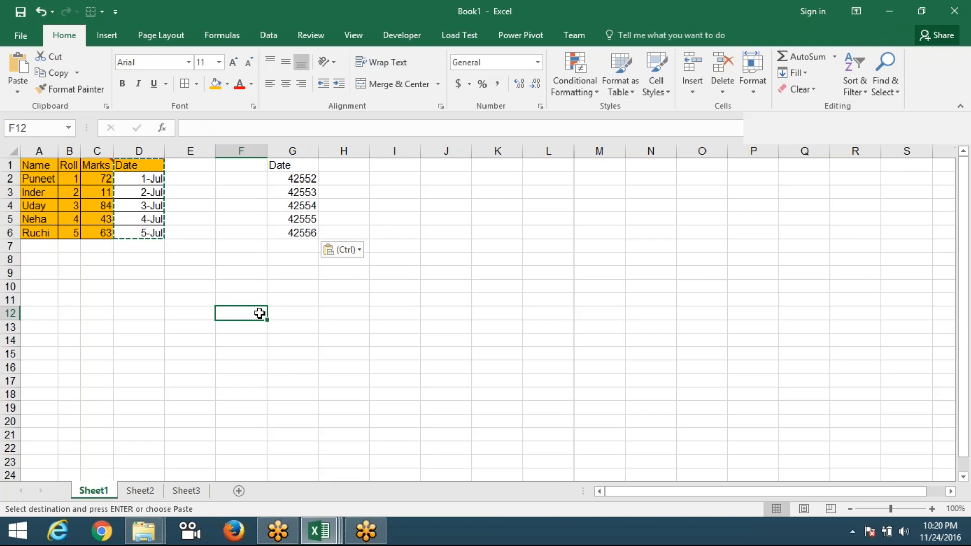
pyautogui.press('Escape')
pyautogui.write('11/24')
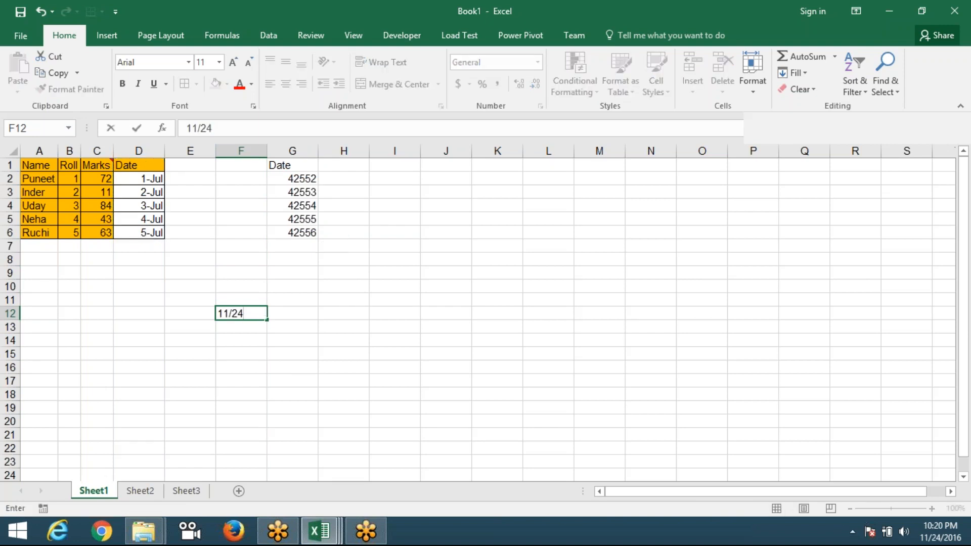
pyautogui.press('Return')
pyautogui.press('Up')
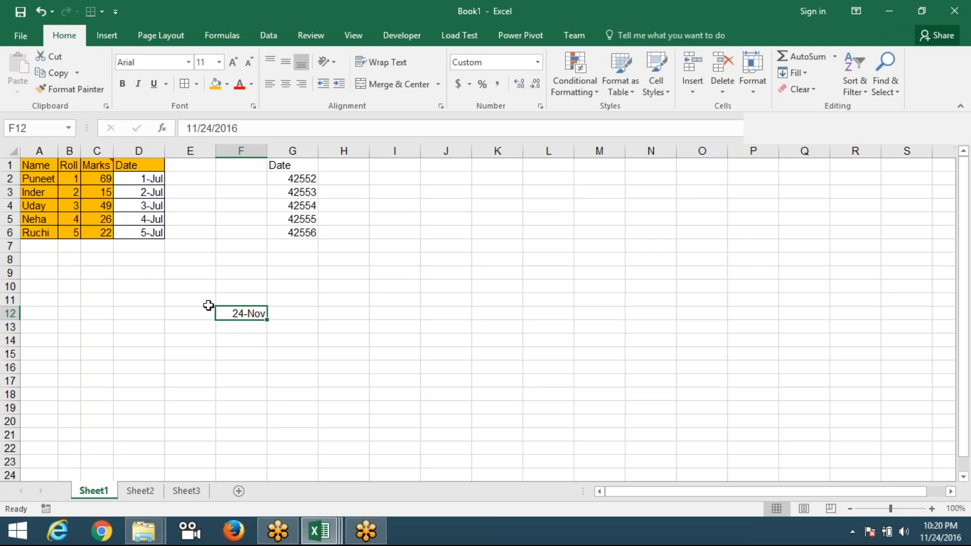
pyautogui.hotkey('ctrl', 'shift', '~')
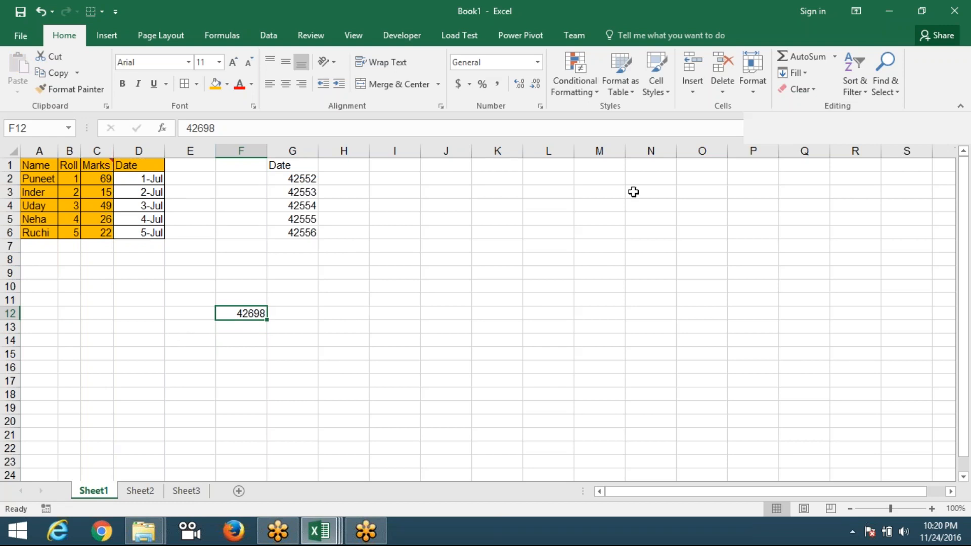
# Step: Enter 1 in H12 and format the cell as Short Date
pyautogui.click(778, 211)
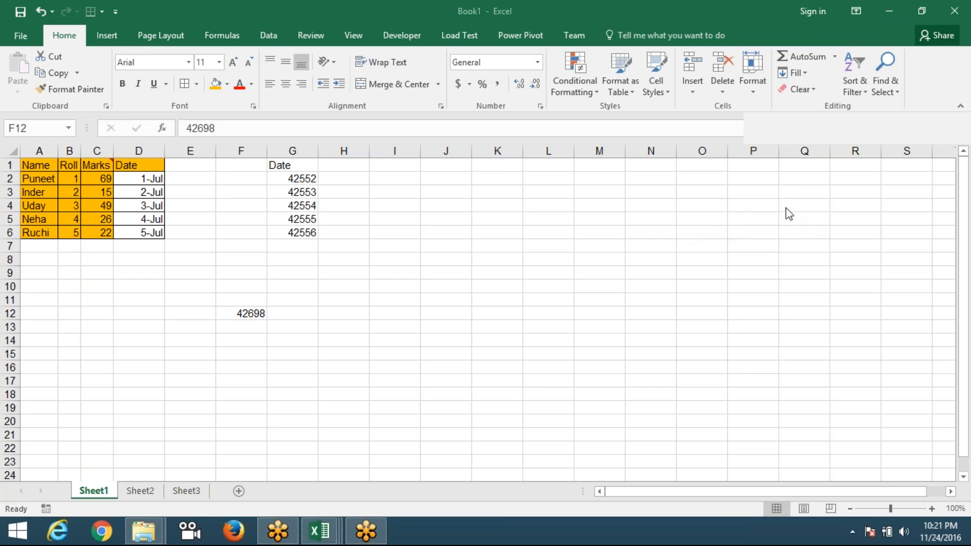
pyautogui.click(288, 339)
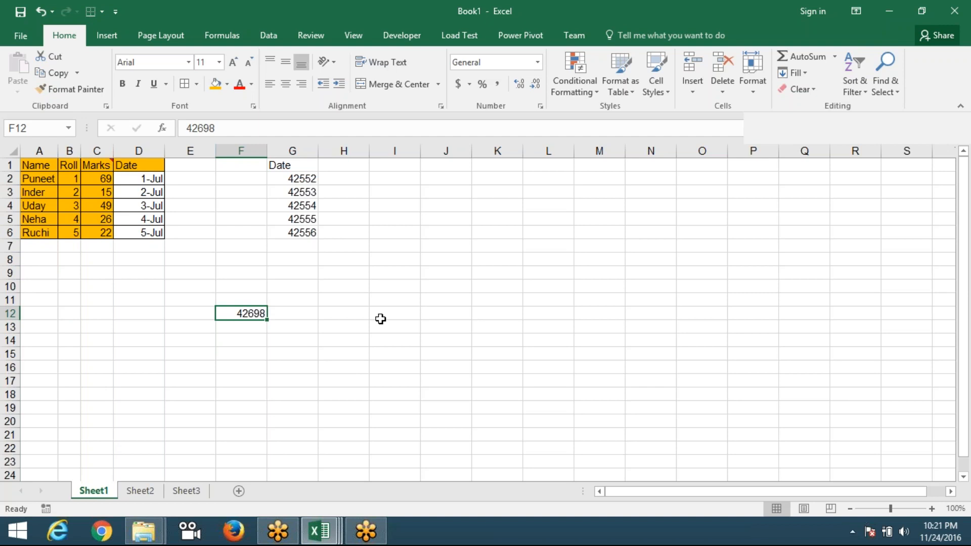
pyautogui.press('Right')
pyautogui.press('Right')
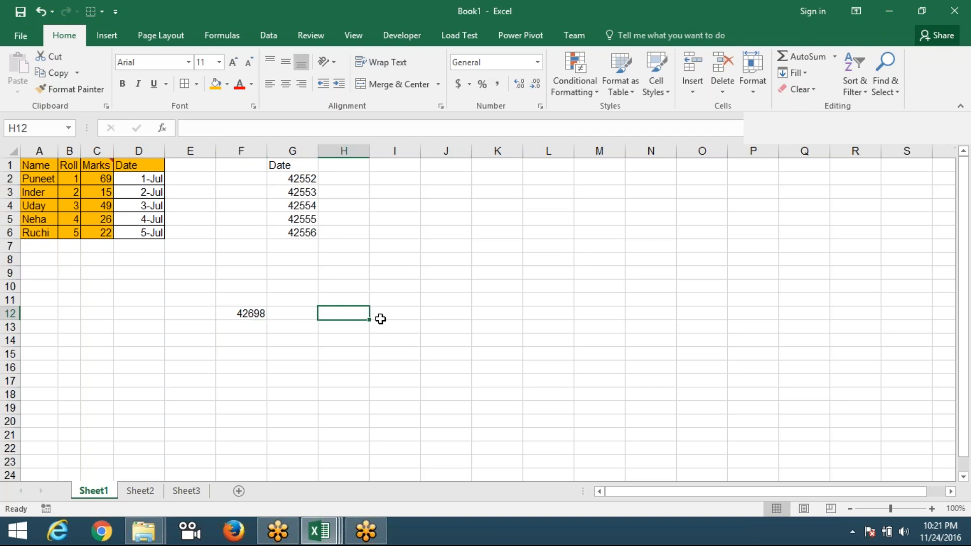
pyautogui.write('1')
pyautogui.press('Return')
pyautogui.press('Up')
pyautogui.click(537, 62)
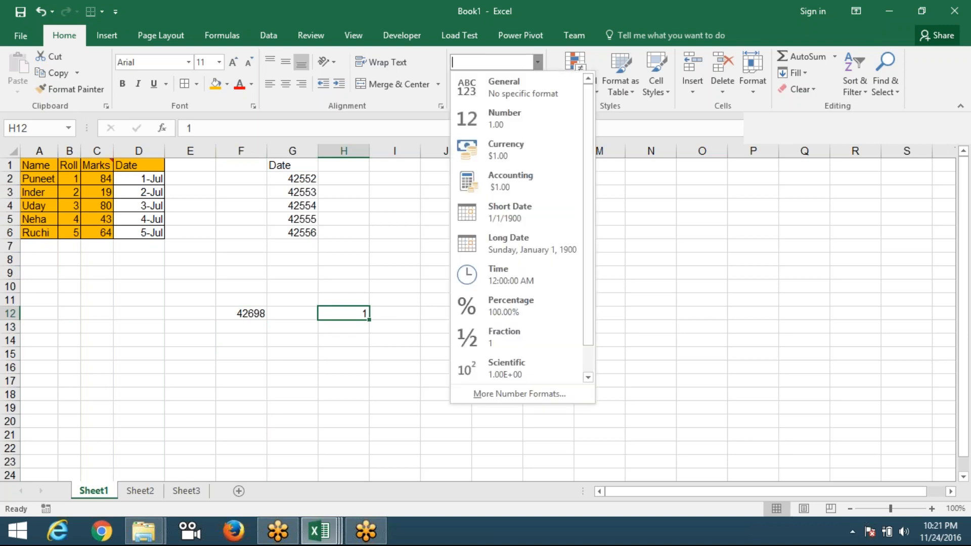
pyautogui.click(528, 97)
pyautogui.click(539, 62)
pyautogui.click(527, 213)
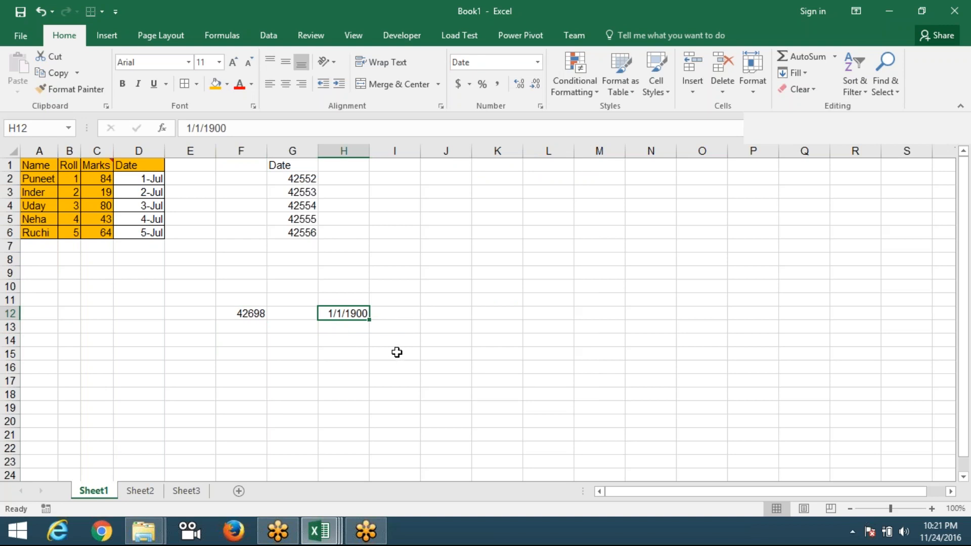
# Step: Try the serial numbers 31, 36 and 368 in turn in the date-formatted cell H12
pyautogui.write('31')
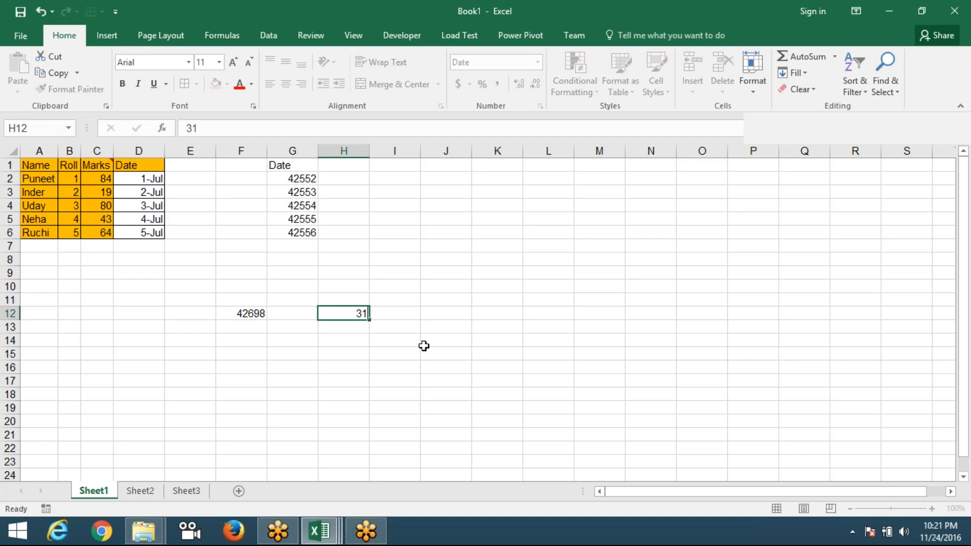
pyautogui.press('Return')
pyautogui.press('Up')
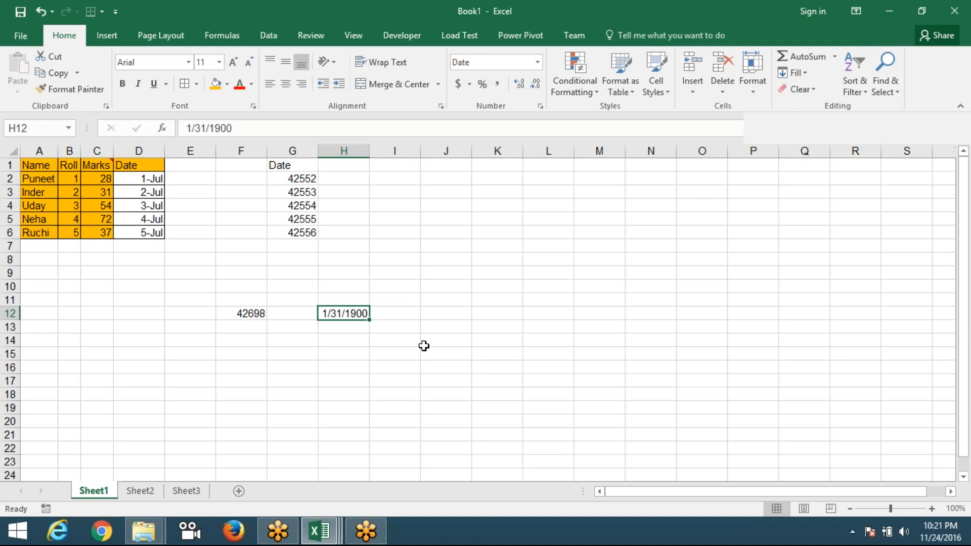
pyautogui.write('36')
pyautogui.press('Return')
pyautogui.press('Up')
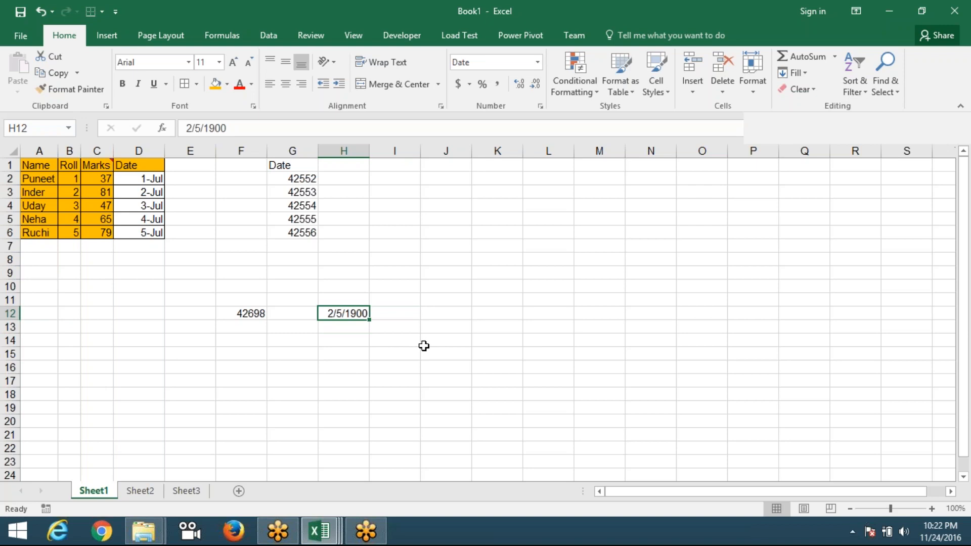
pyautogui.write('368')
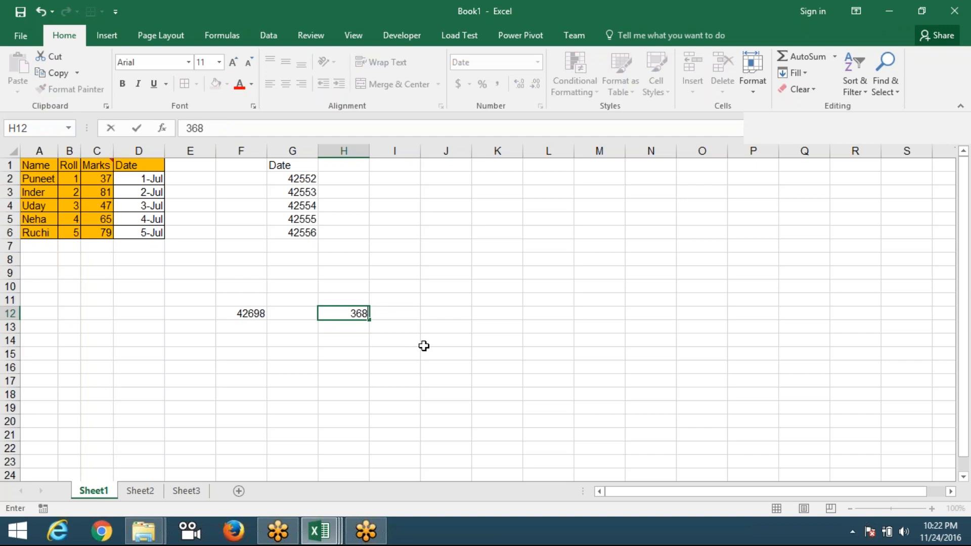
pyautogui.press('Return')
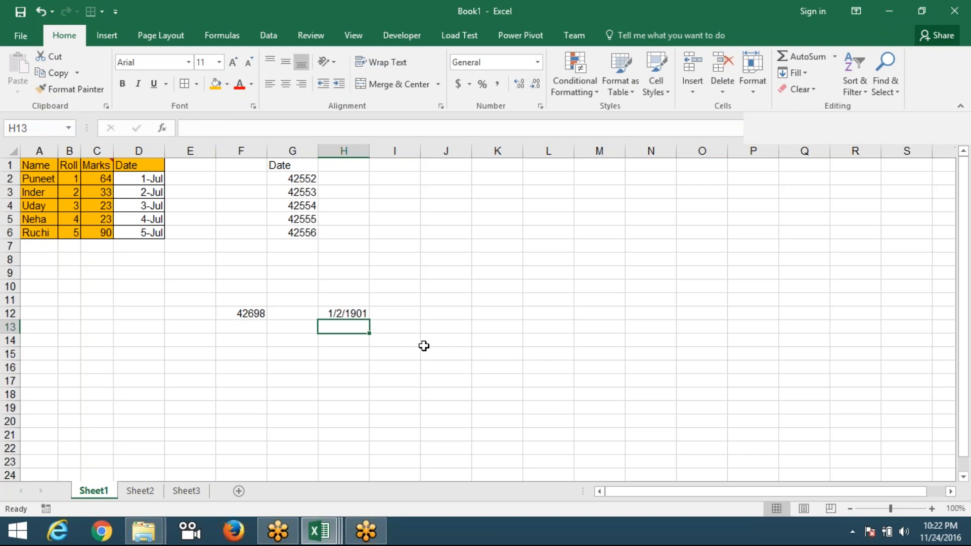
pyautogui.press('Up')
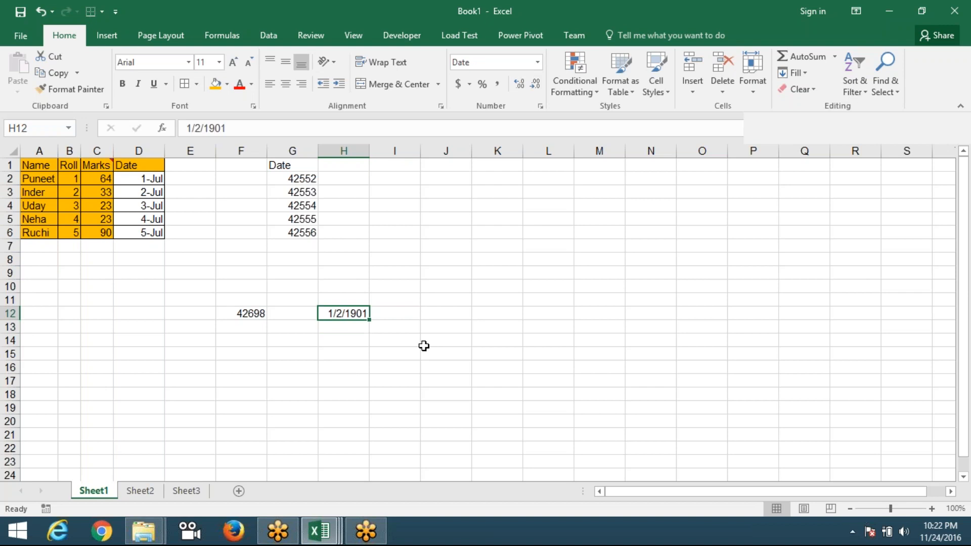
# Step: Enter the serial number 42698 in the date-formatted cell H12
pyautogui.write('42')
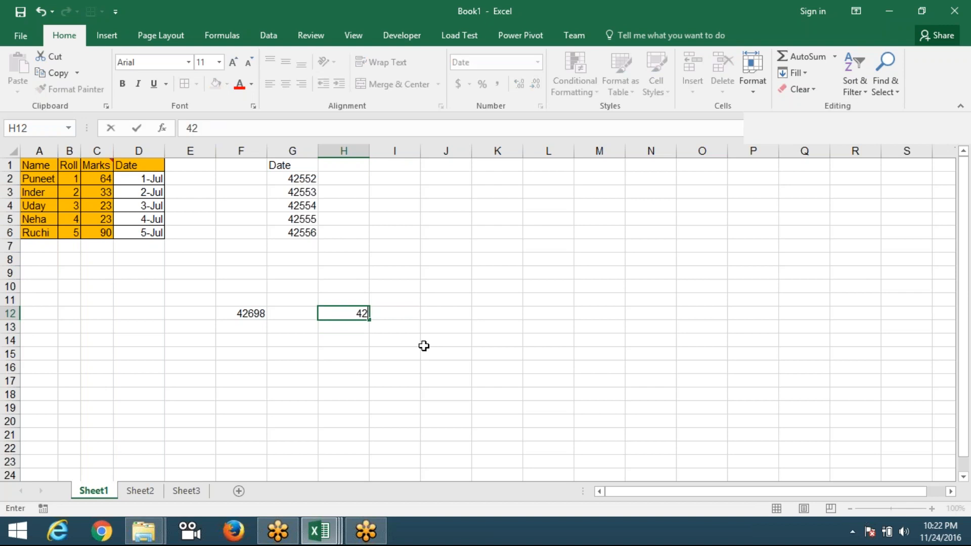
pyautogui.write('698')
pyautogui.hotkey('ctrl', 'Return')
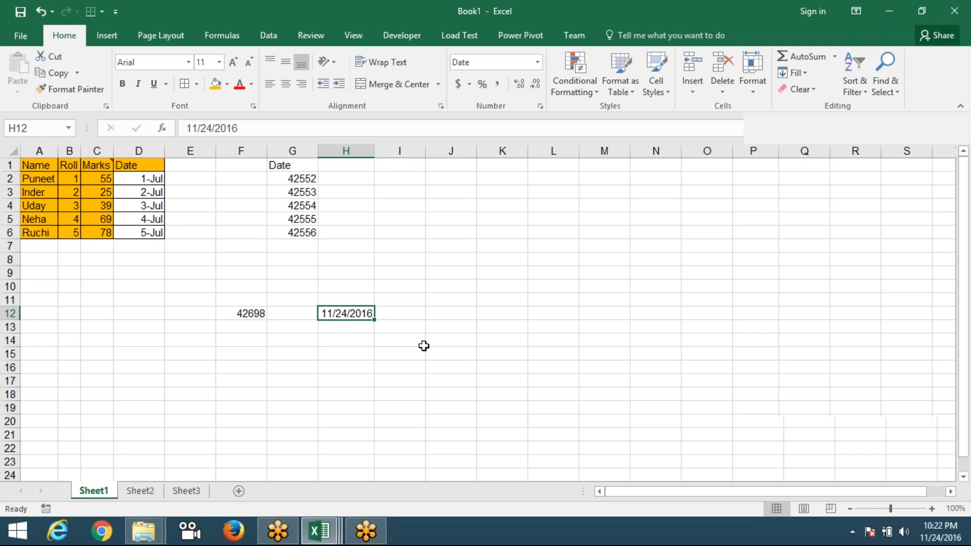
# Step: Apply the Short Date number format to cell F12
pyautogui.click(537, 62)
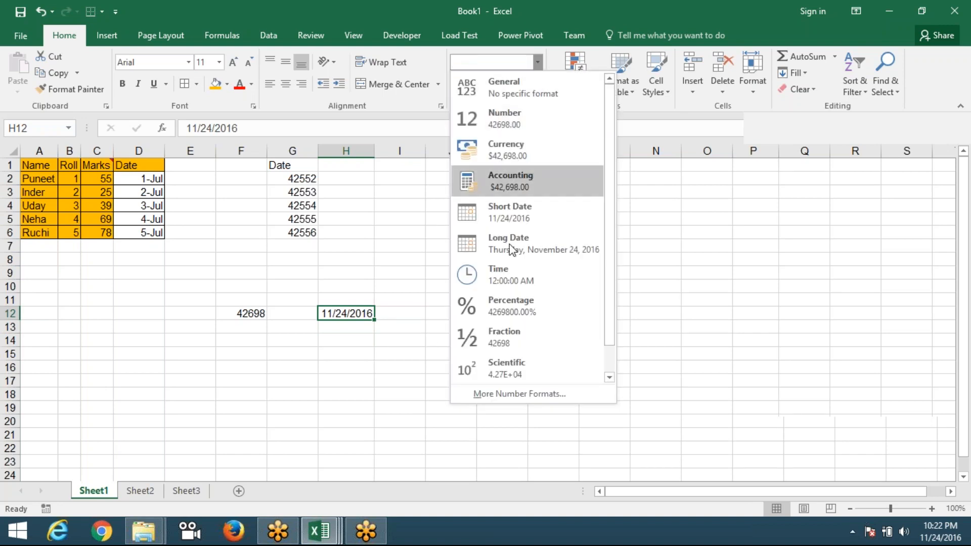
pyautogui.click(245, 332)
pyautogui.click(245, 313)
pyautogui.click(537, 63)
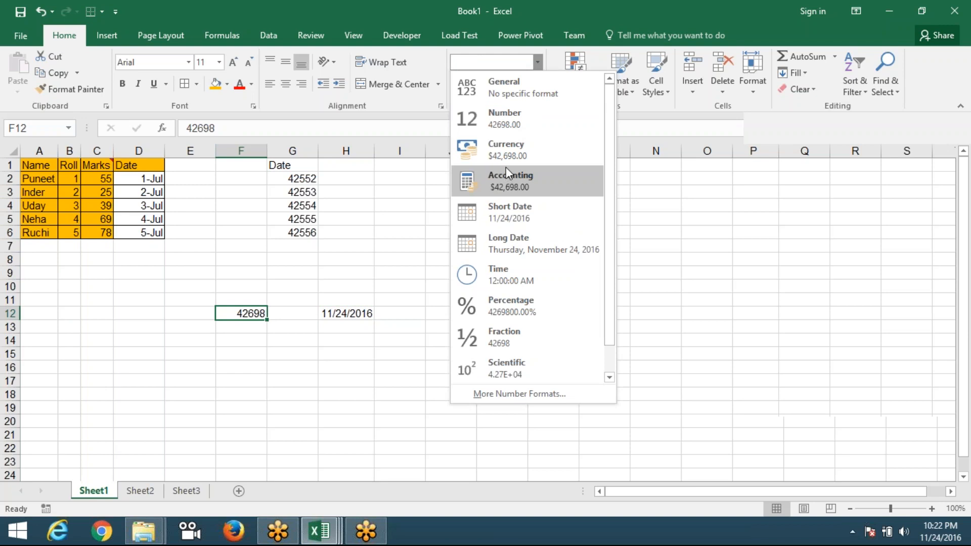
pyautogui.click(508, 220)
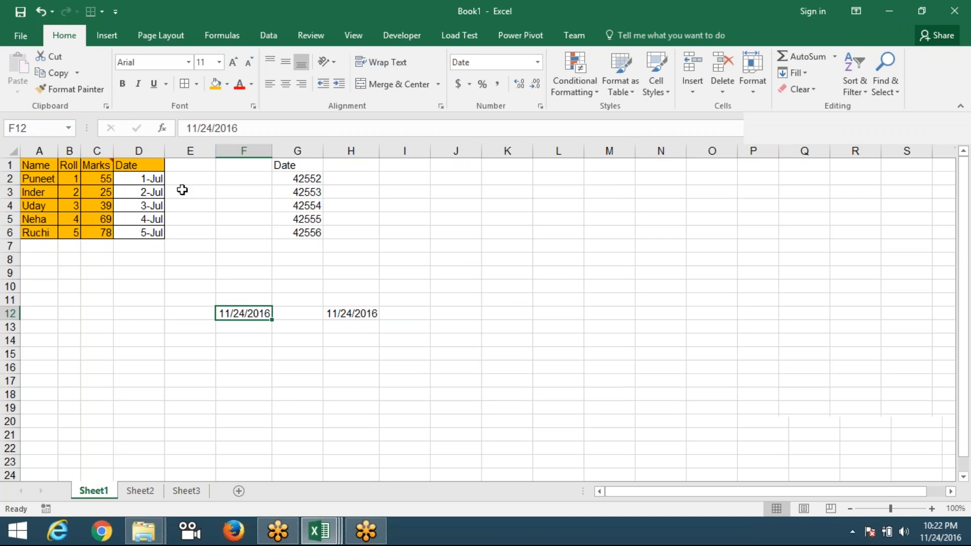
# Step: Enter the text 12A in cell D13
pyautogui.moveTo(152, 164); pyautogui.dragTo(153, 230)
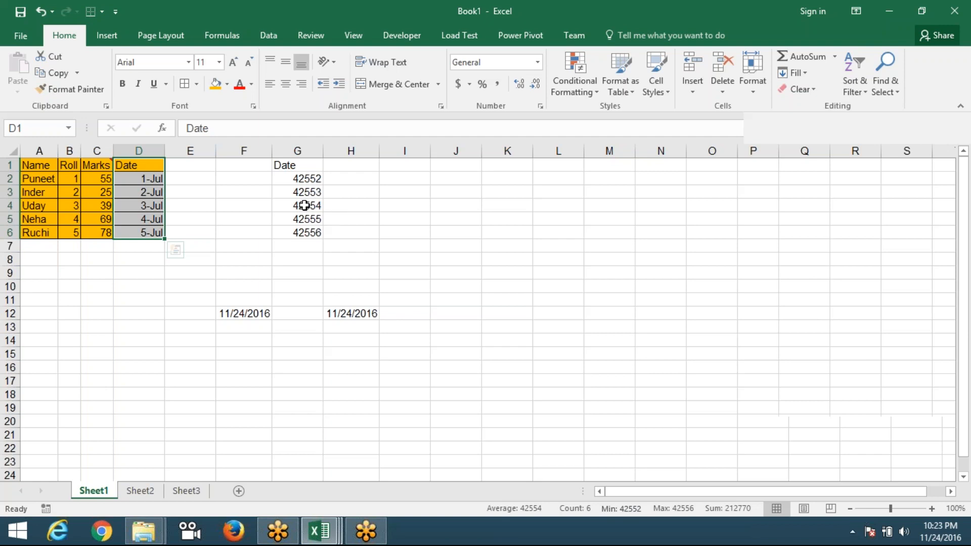
pyautogui.click(133, 295)
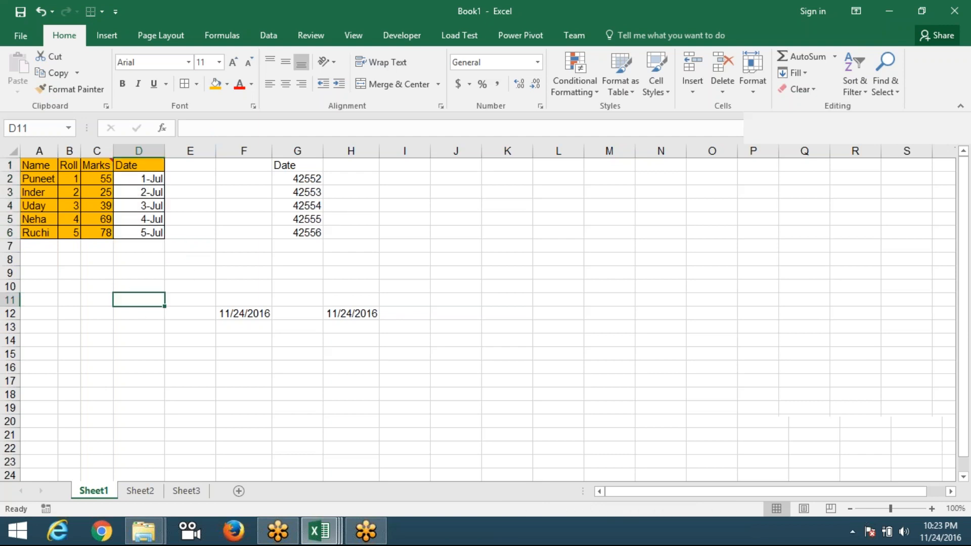
pyautogui.click(143, 323)
pyautogui.write('12')
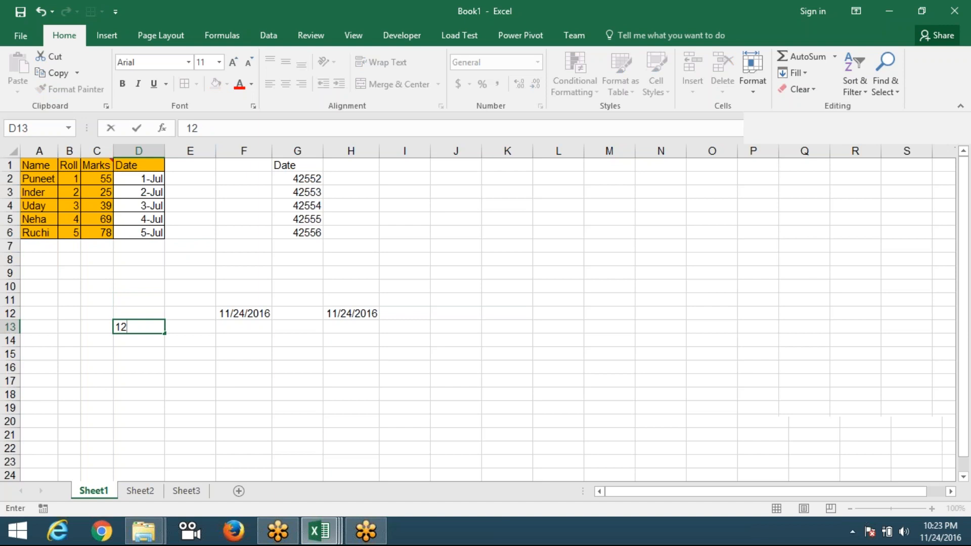
pyautogui.write('A')
pyautogui.press('Return')
pyautogui.press('Up')
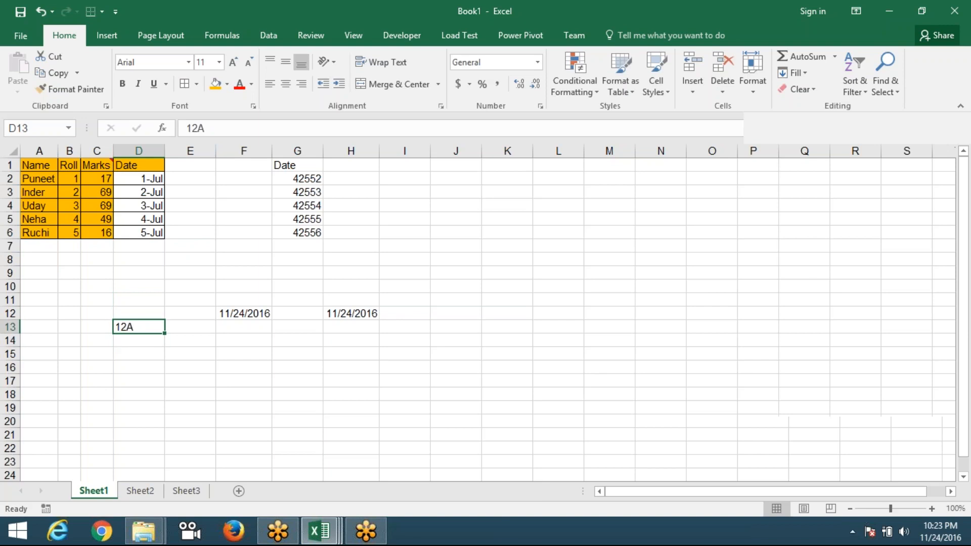
# Step: Enter the formula =D13+20 in E13 to try adding a number to the text value
pyautogui.press('Right')
pyautogui.write('=')
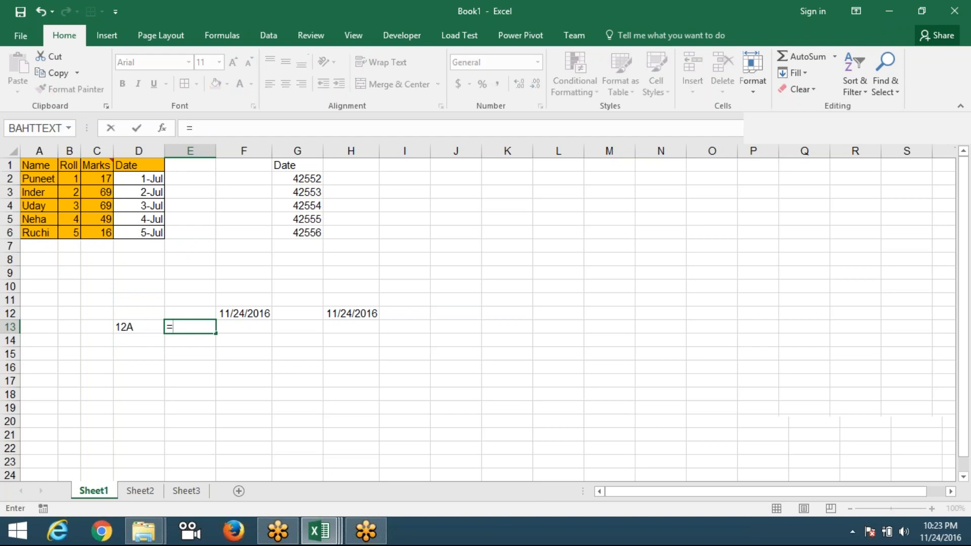
pyautogui.press('Left')
pyautogui.write('+20')
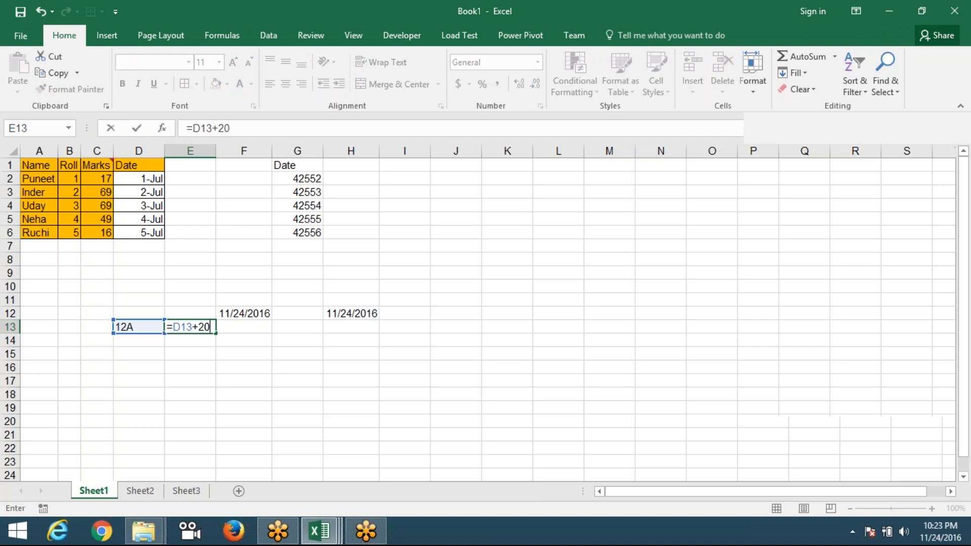
pyautogui.hotkey('ctrl', 'Return')
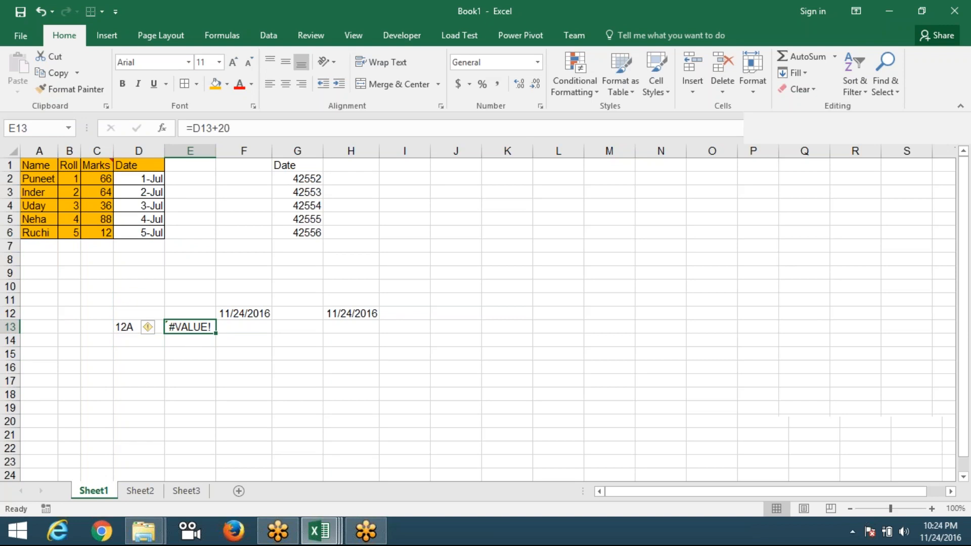
# Step: Enter the date 1-jan-2016 in cell D15
pyautogui.press('Down')
pyautogui.press('Down')
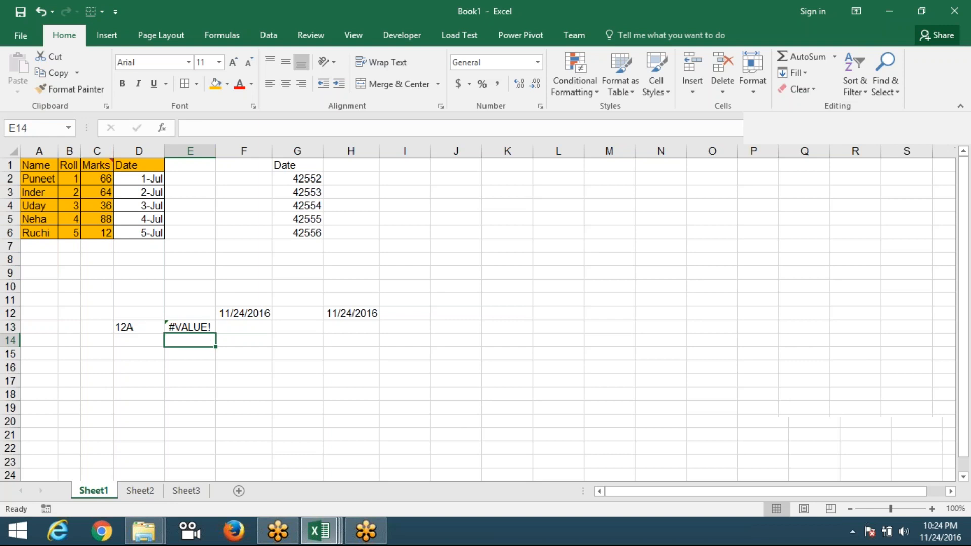
pyautogui.press('Left')
pyautogui.write('1-')
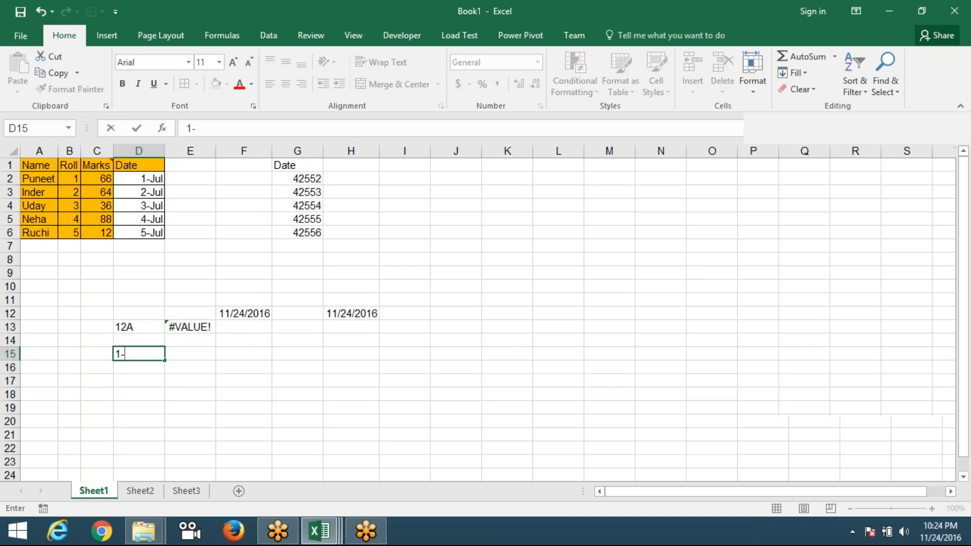
pyautogui.write('jan-2016')
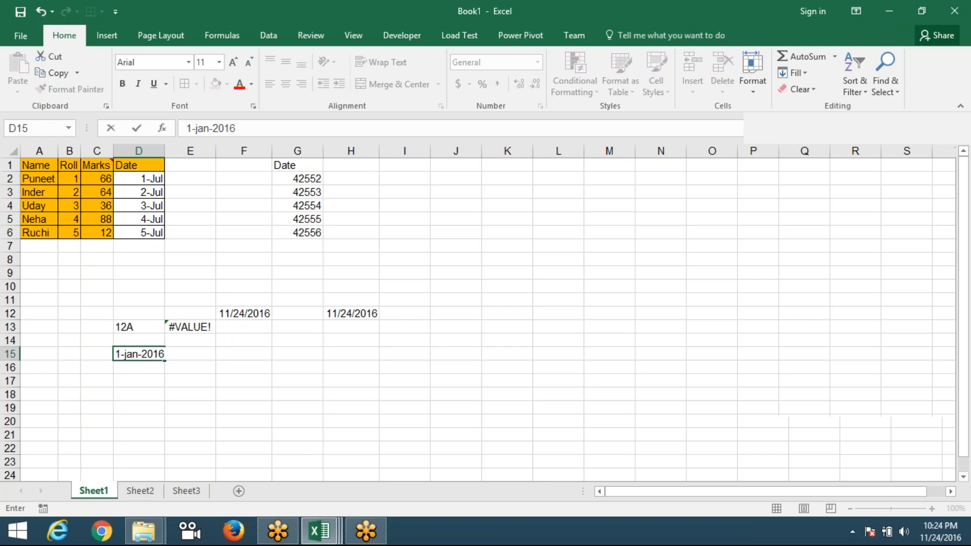
pyautogui.hotkey('ctrl', 'Return')
# Step: Enter the formula =D15+20 in E15 to add 20 days to the date
pyautogui.press('Right')
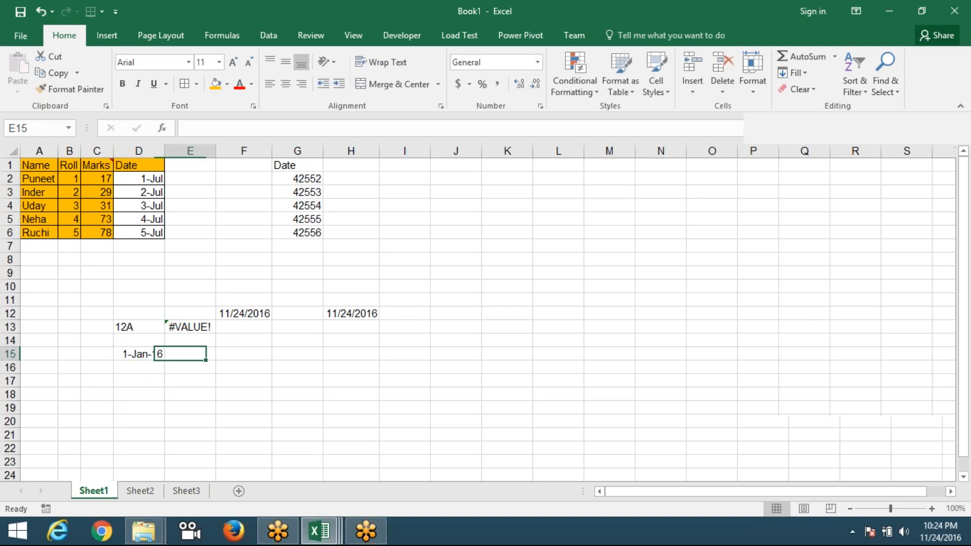
pyautogui.write('=')
pyautogui.press('Left')
pyautogui.press('Down')
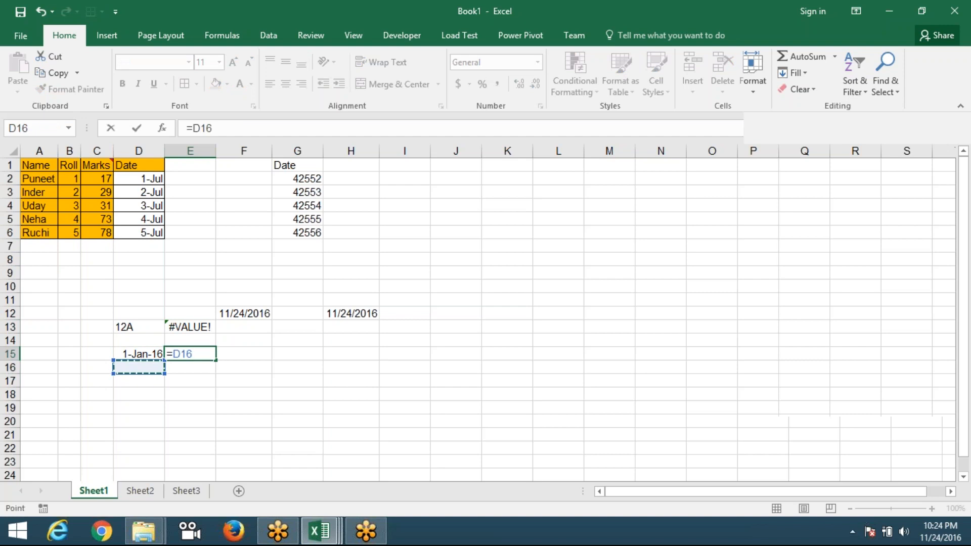
pyautogui.press('Up')
pyautogui.write('+20')
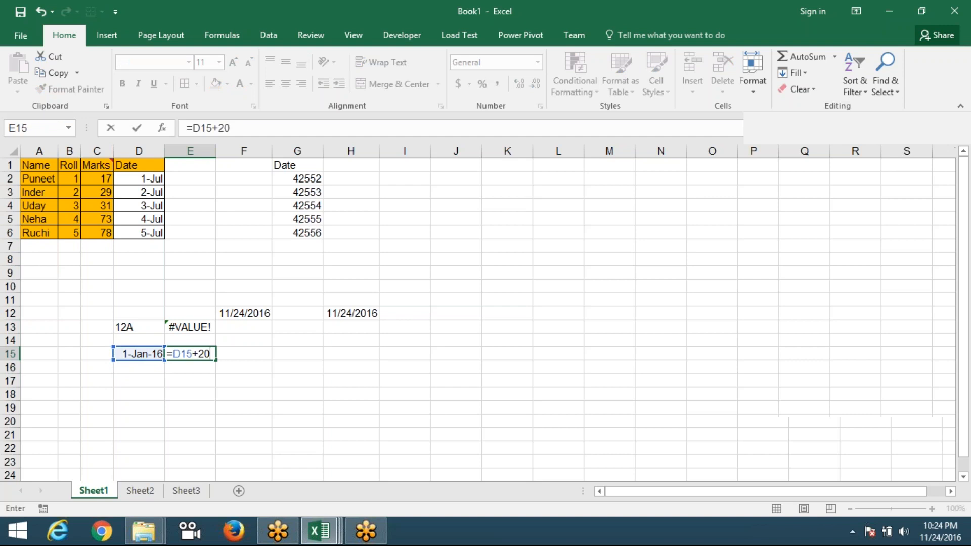
pyautogui.press('Return')
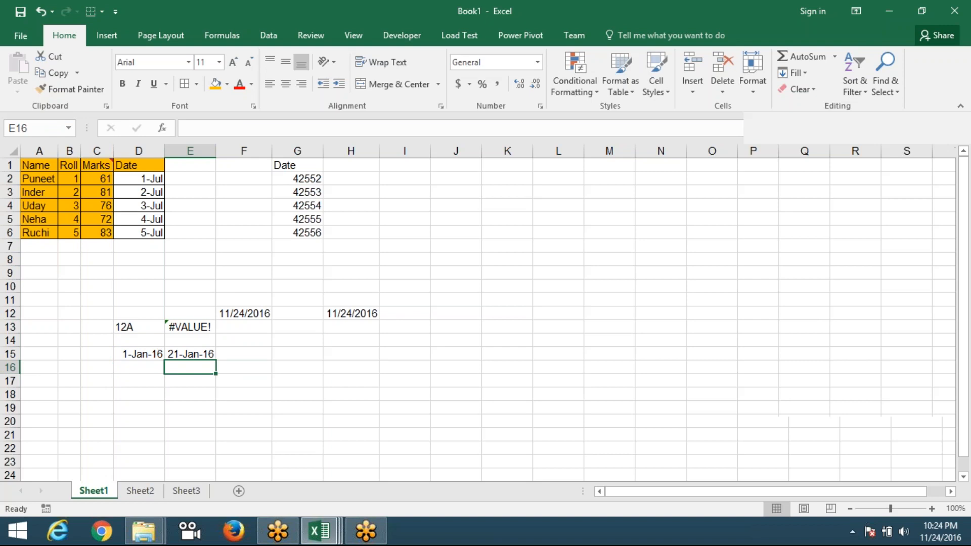
# Step: Apply the General number format to the date in D15
pyautogui.press('Up')
pyautogui.press('Left')
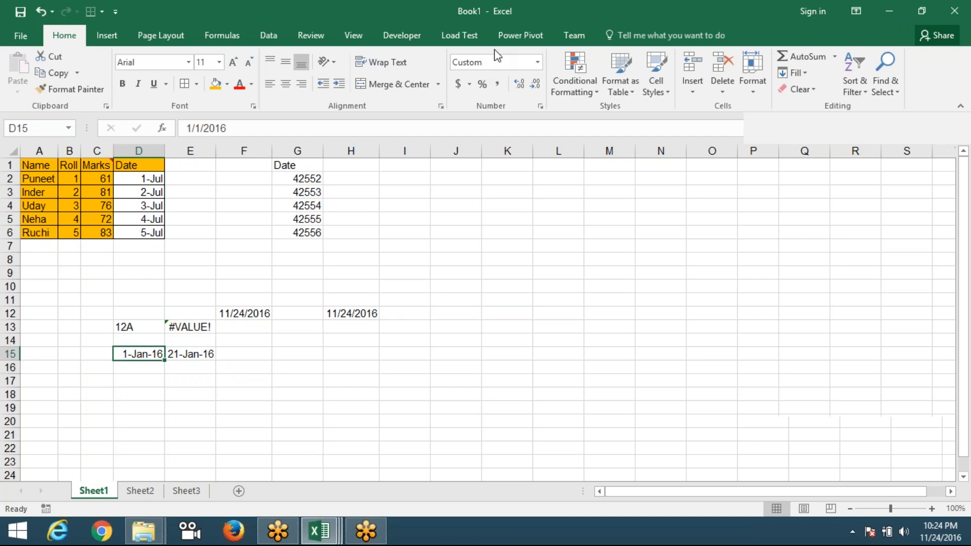
pyautogui.click(537, 63)
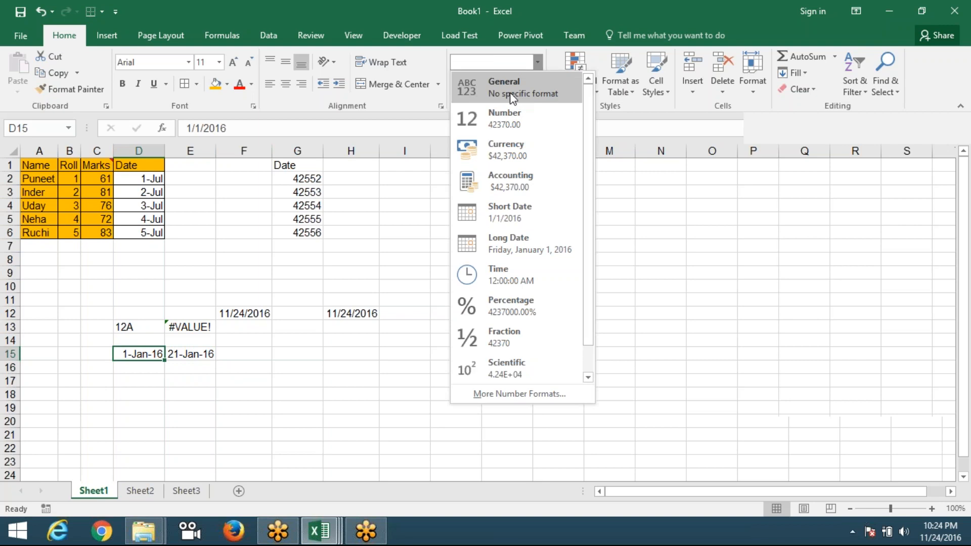
pyautogui.click(511, 96)
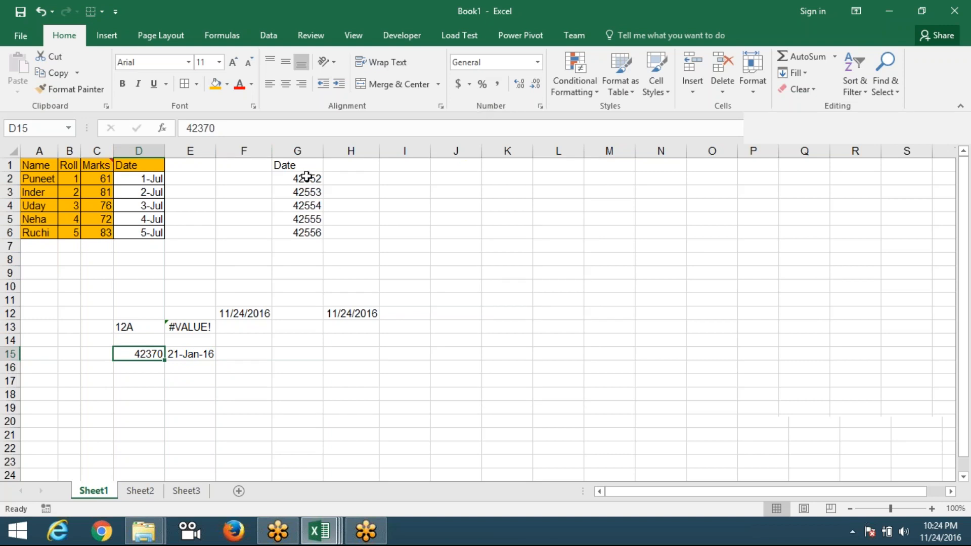
pyautogui.moveTo(306, 178); pyautogui.dragTo(307, 230)
pyautogui.click(307, 230)
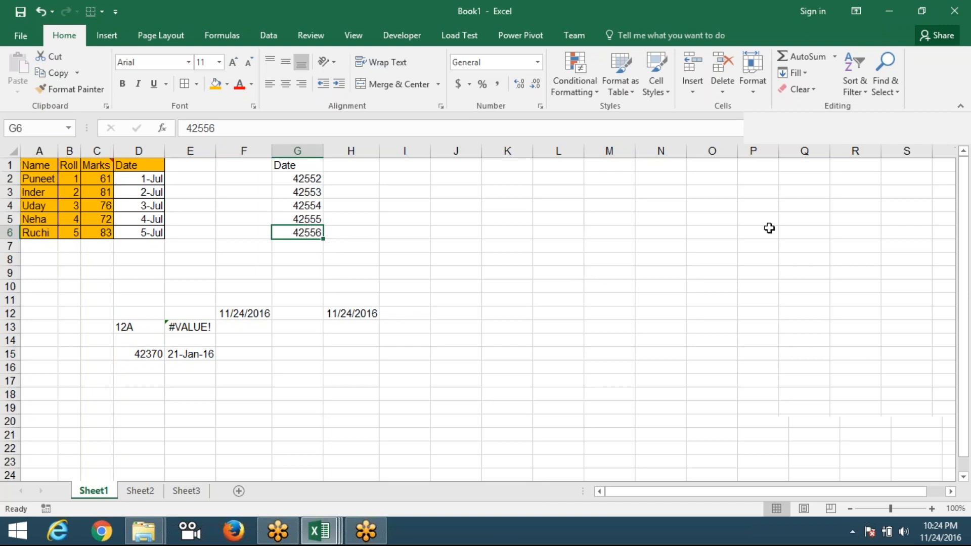
pyautogui.click(782, 213)
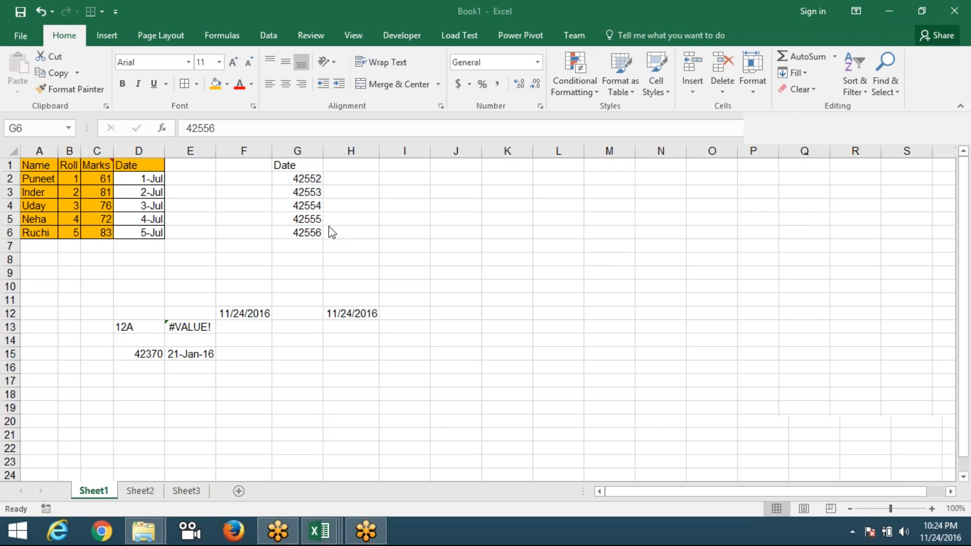
pyautogui.click(301, 178)
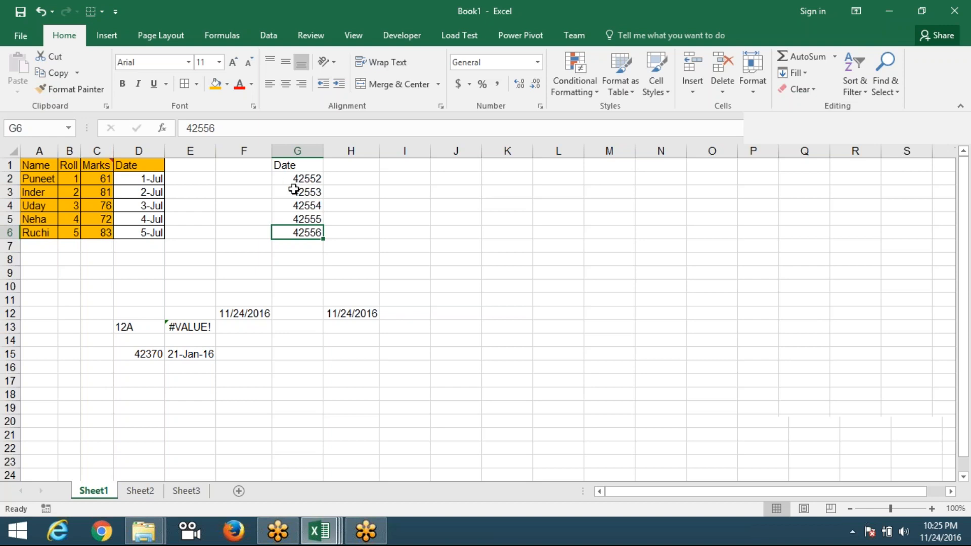
# Step: Clear the contents of the scratch range C11:J17 and all of column G
pyautogui.moveTo(109, 301); pyautogui.dragTo(431, 381)
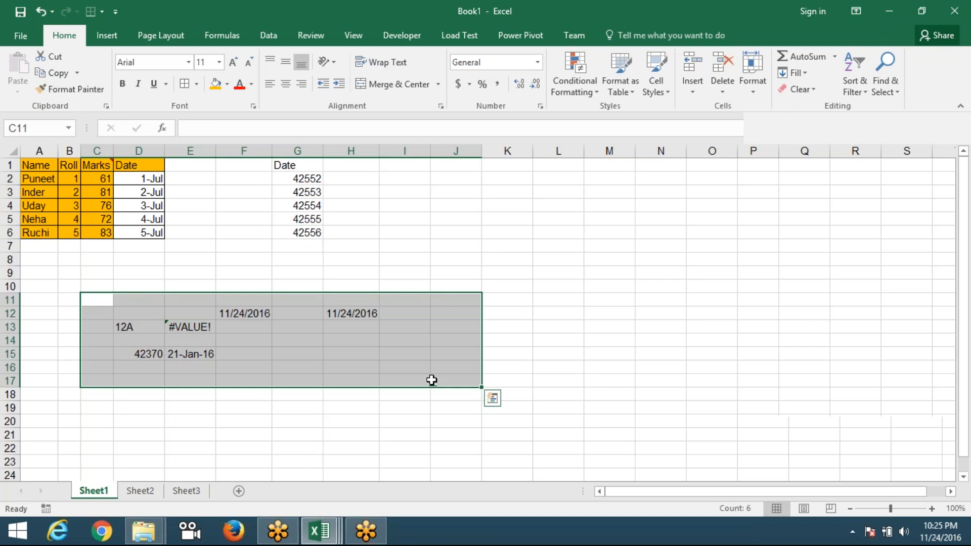
pyautogui.press('Delete')
pyautogui.click(297, 150)
pyautogui.press('Delete')
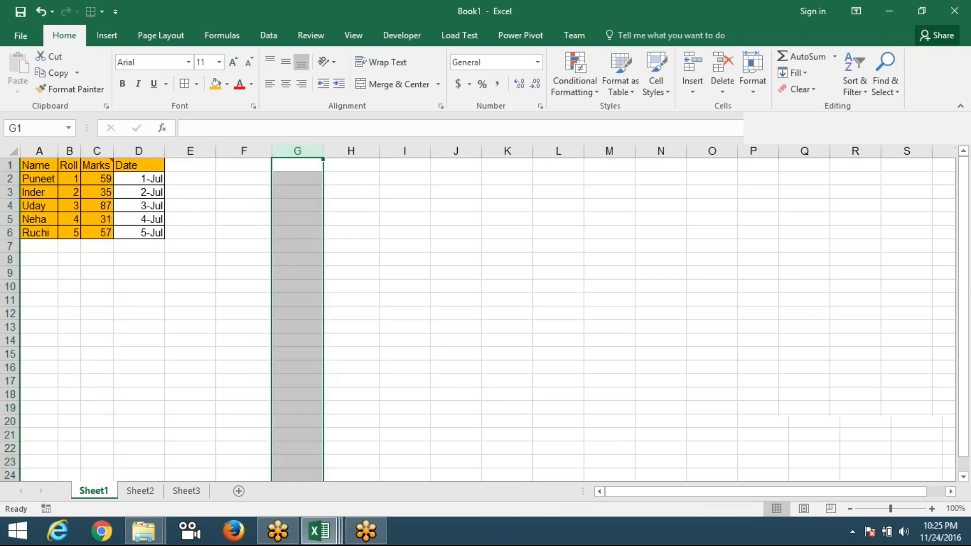
pyautogui.moveTo(154, 171); pyautogui.dragTo(158, 227)
pyautogui.hotkey('ctrl', 'c')
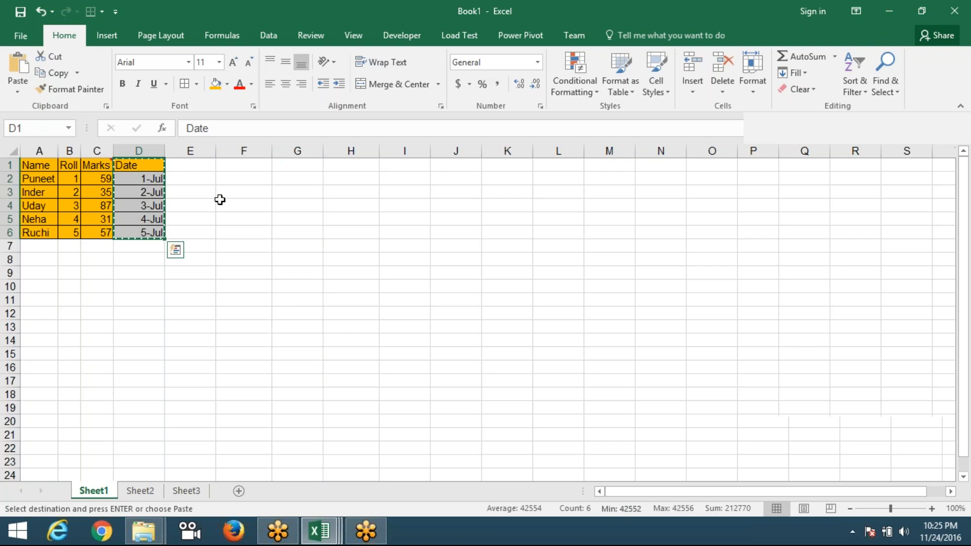
pyautogui.click(288, 165)
pyautogui.click(538, 67)
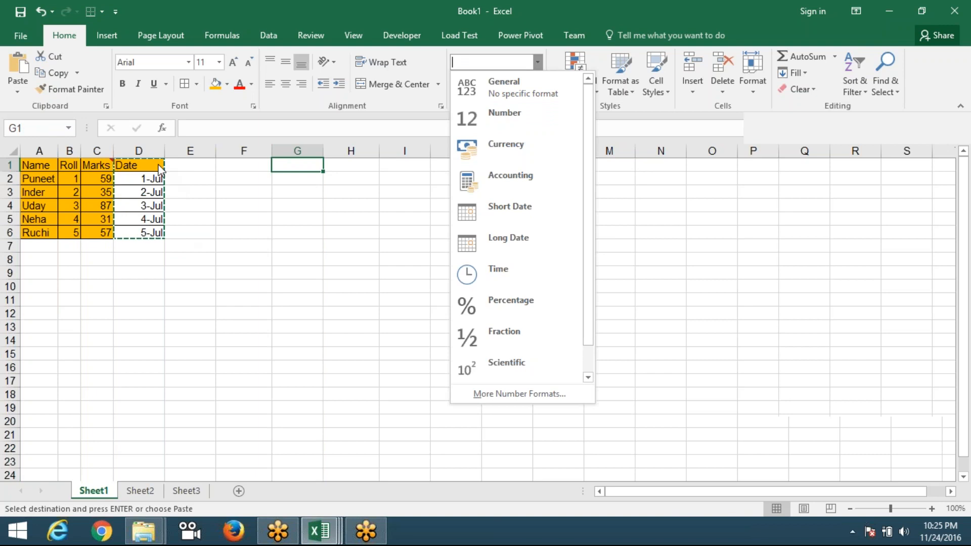
pyautogui.click(216, 85)
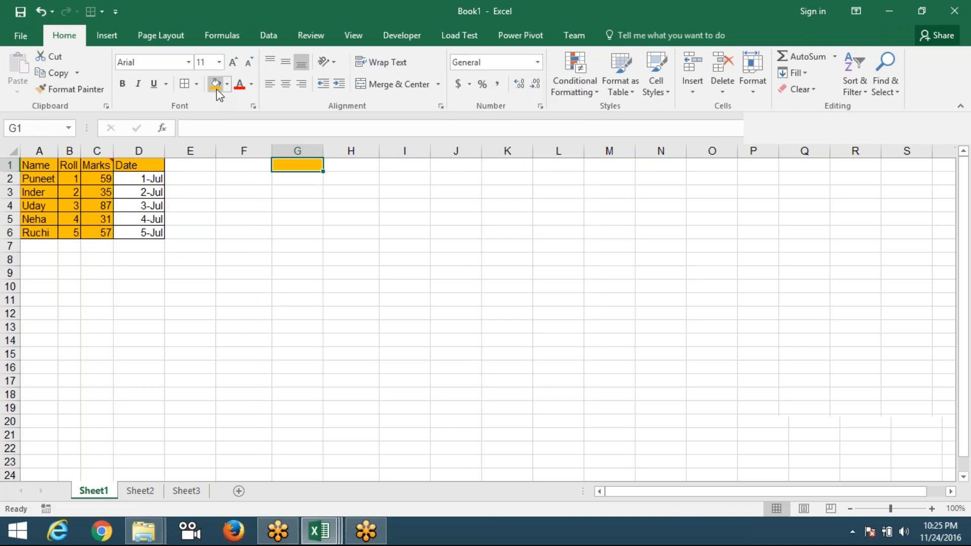
pyautogui.hotkey('ctrl', 'z')
pyautogui.hotkey('ctrl', 'z')
# Step: Copy the Date column with its header, D1:D6
pyautogui.click(144, 168)
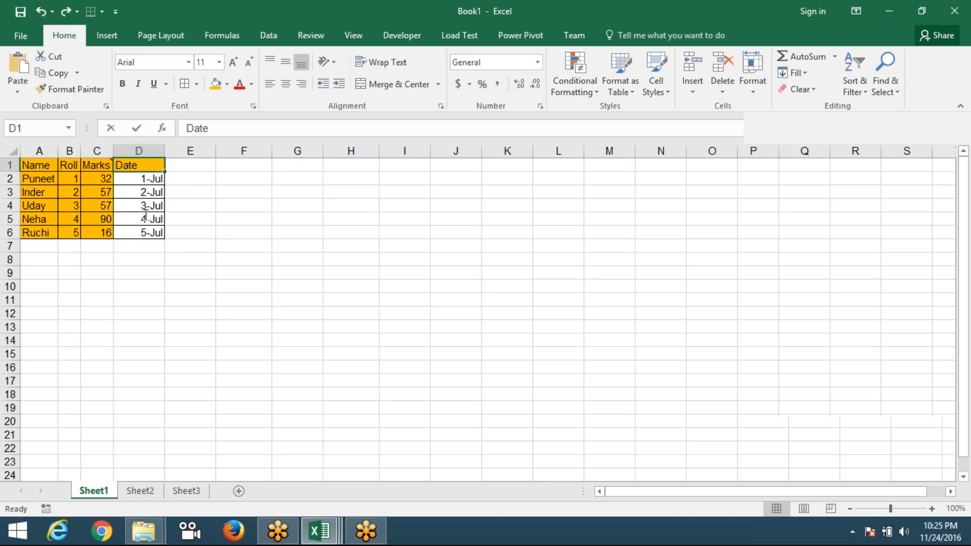
pyautogui.press('F2')
pyautogui.press('Escape')
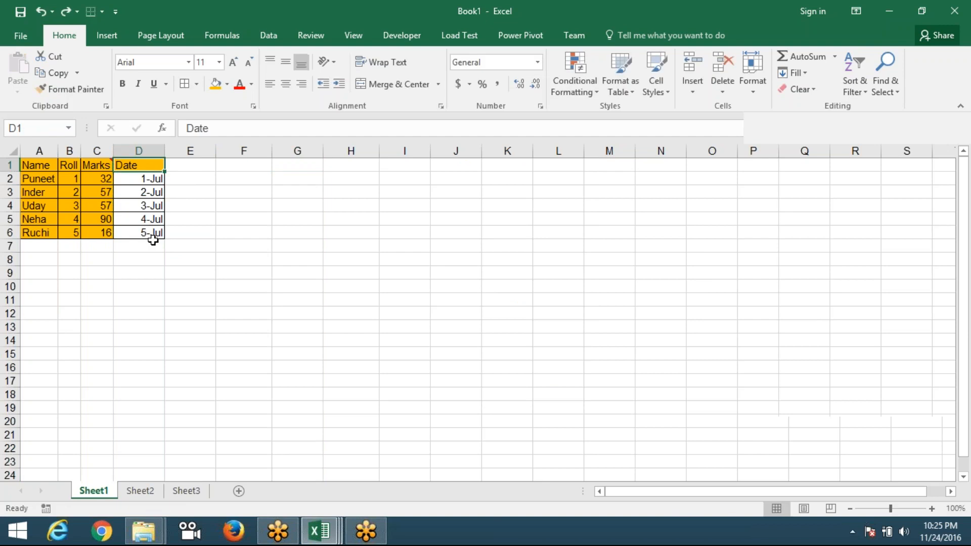
pyautogui.keyDown('shift'); pyautogui.click(152, 234); pyautogui.keyUp('shift')
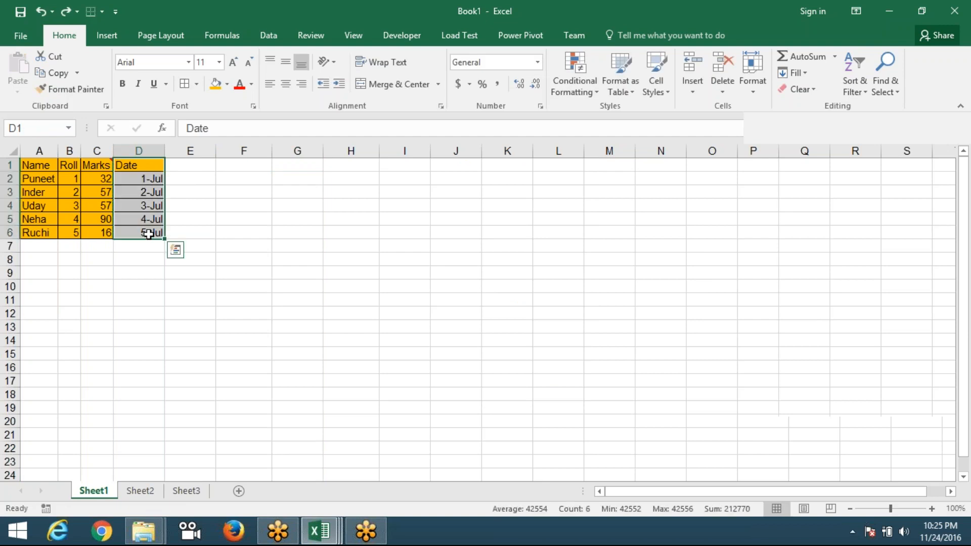
pyautogui.hotkey('ctrl', 'c')
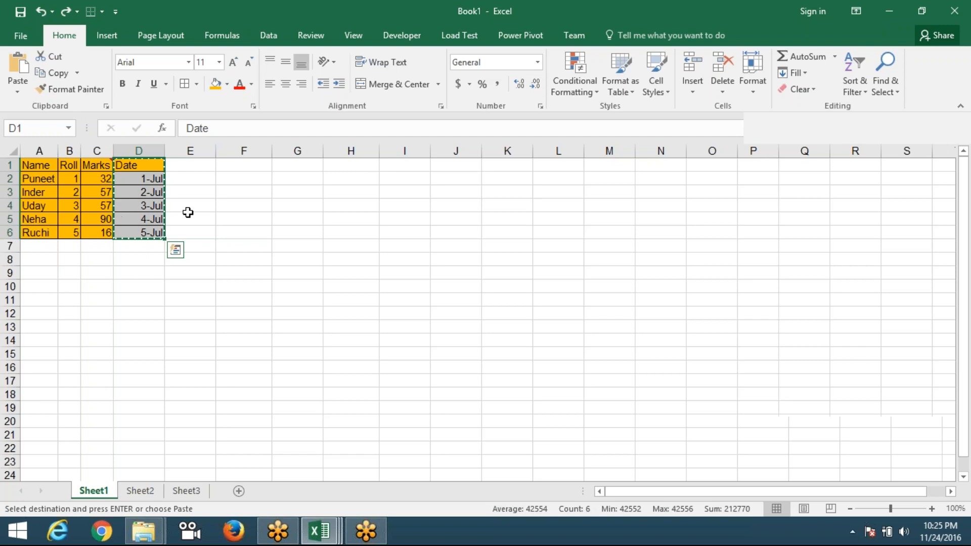
# Step: Paste the copied dates at H1 using Paste Special with Values and number formats, and end the copy mode
pyautogui.click(341, 165)
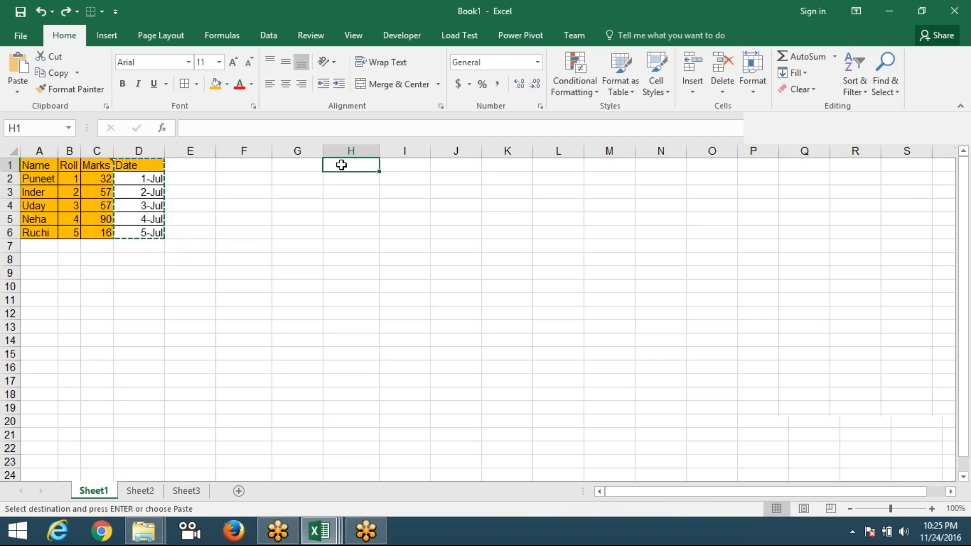
pyautogui.rightClick(340, 167)
pyautogui.click(388, 245)
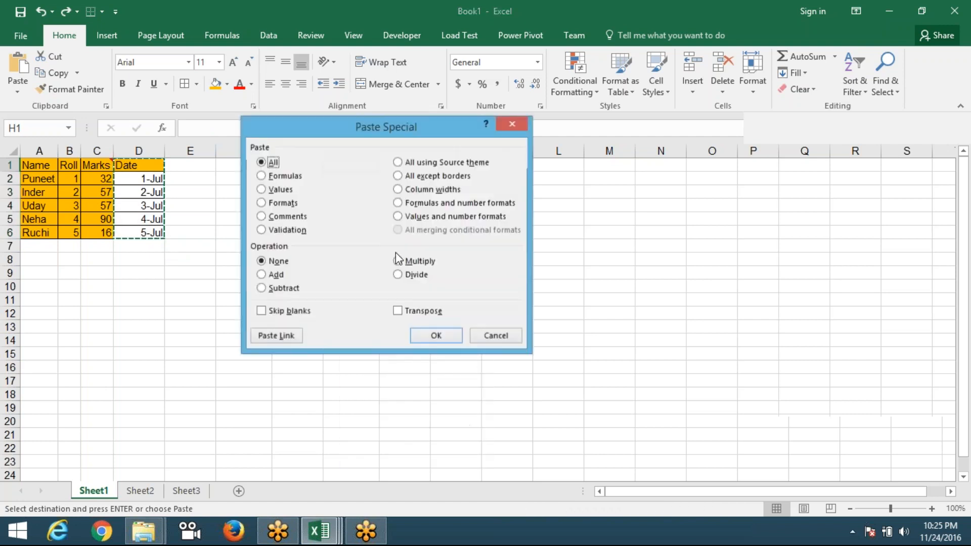
pyautogui.click(424, 217)
pyautogui.moveTo(376, 129); pyautogui.dragTo(535, 143)
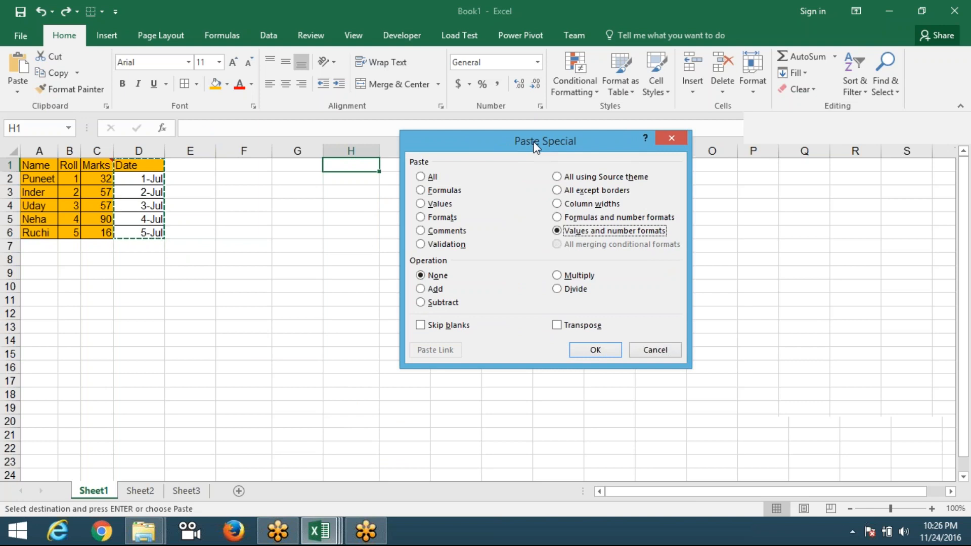
pyautogui.click(598, 347)
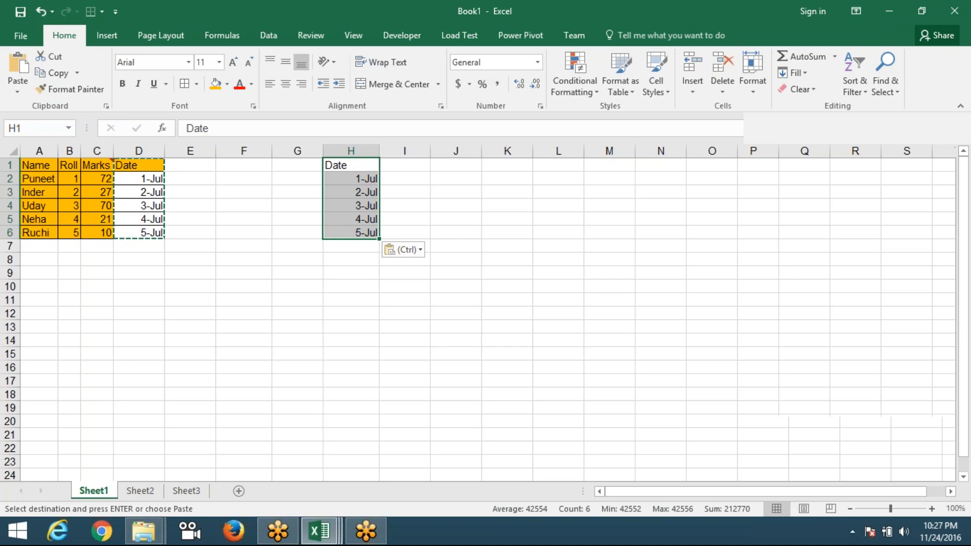
pyautogui.click(336, 192)
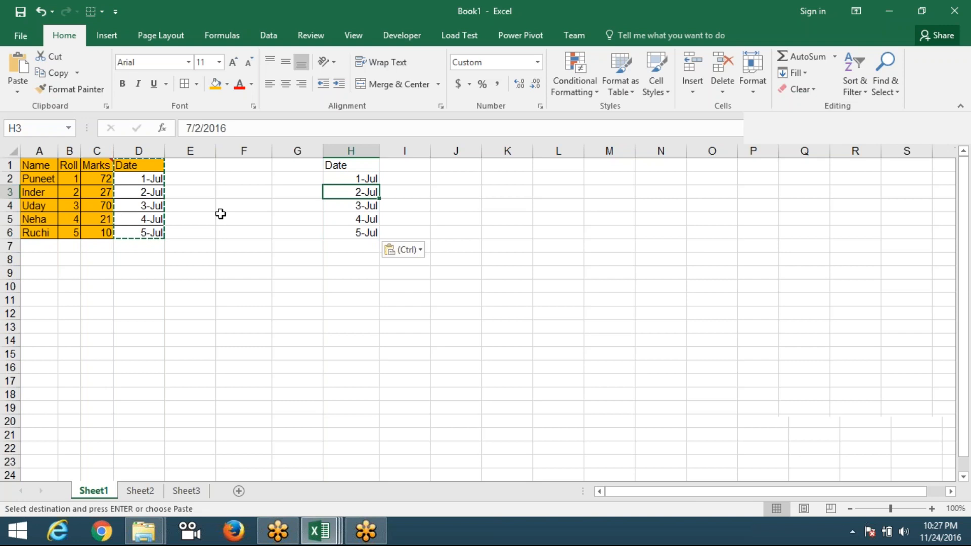
pyautogui.press('Escape')
# Step: On Sheet3, enter 20 in B5 and 25 in C5, and copy C5
pyautogui.click(149, 489)
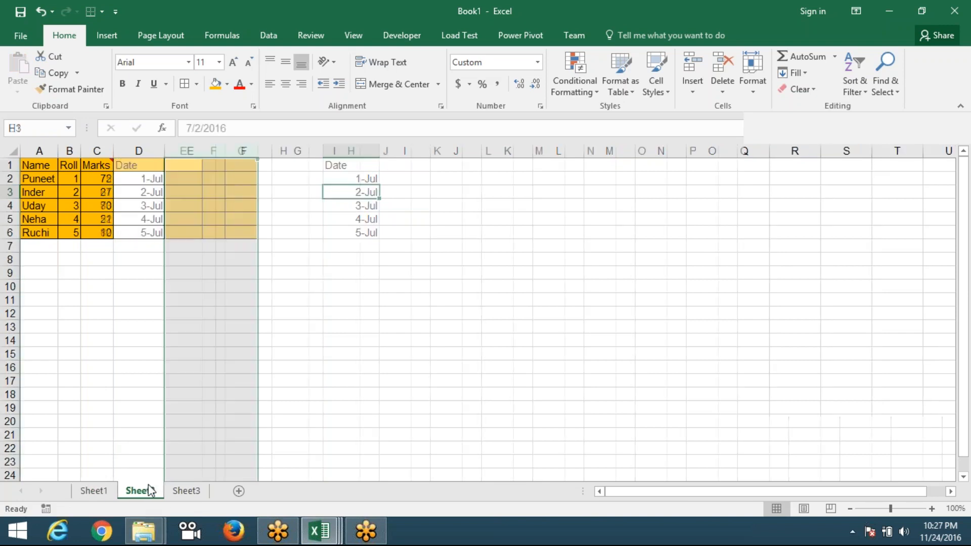
pyautogui.click(198, 493)
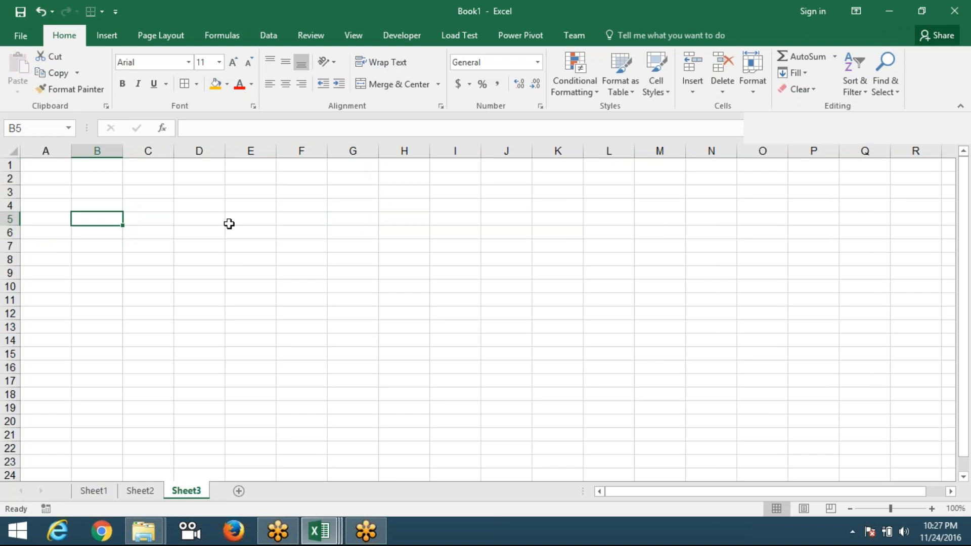
pyautogui.write('20')
pyautogui.press('Tab')
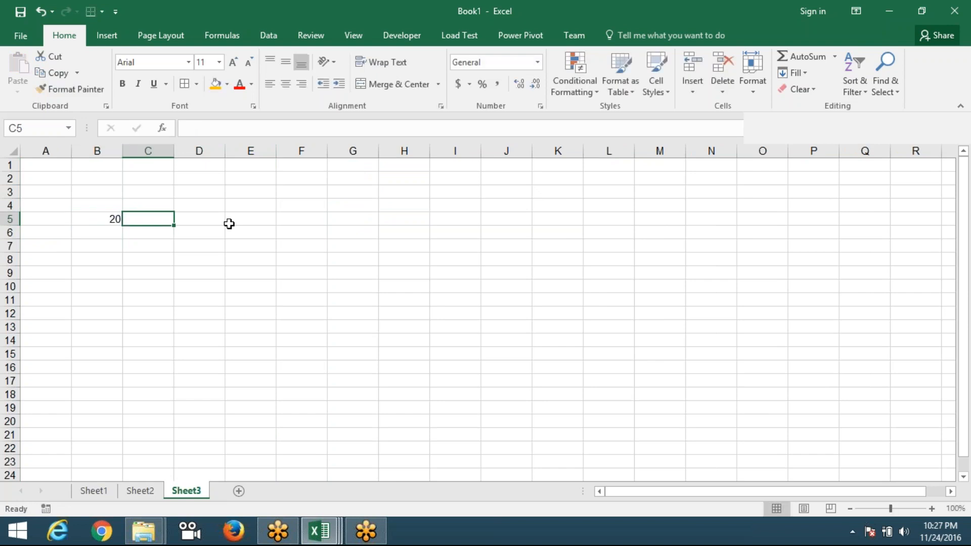
pyautogui.write('25')
pyautogui.press('Tab')
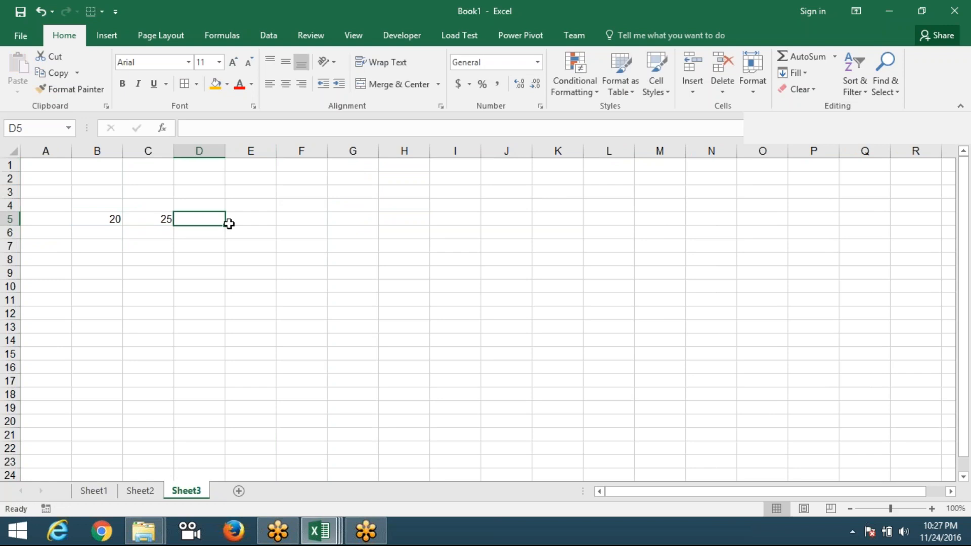
pyautogui.press('Left')
pyautogui.hotkey('ctrl', 'c')
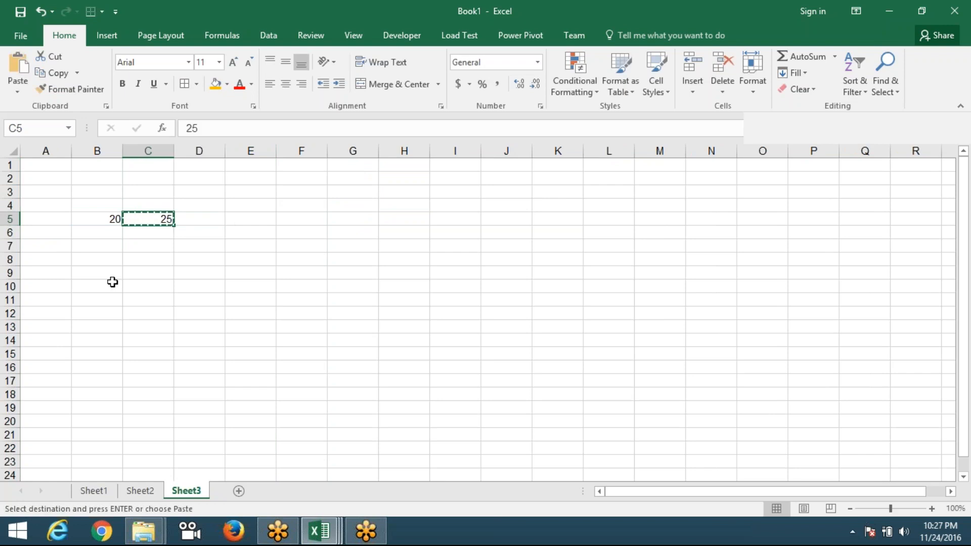
# Step: Try a normal paste of the copied value over B5 and undo it
pyautogui.click(84, 223)
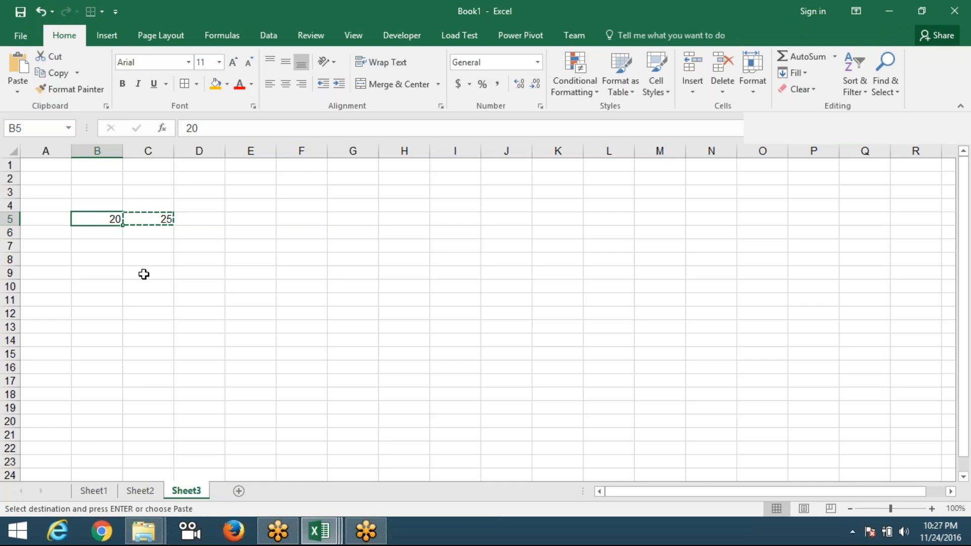
pyautogui.hotkey('ctrl', 'v')
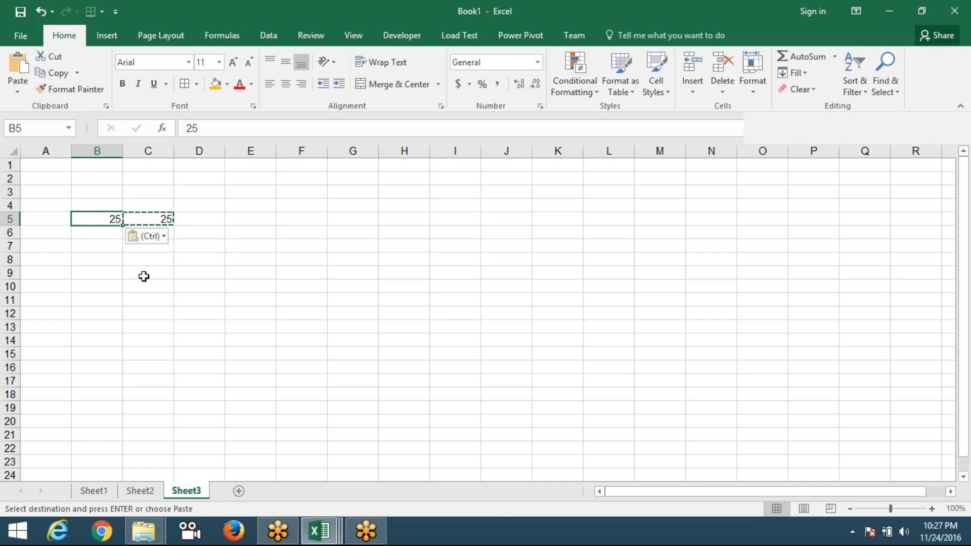
pyautogui.hotkey('ctrl', 'z')
# Step: Add the copied C5 value to B5 using Paste Special with the Add operation
pyautogui.rightClick(103, 215)
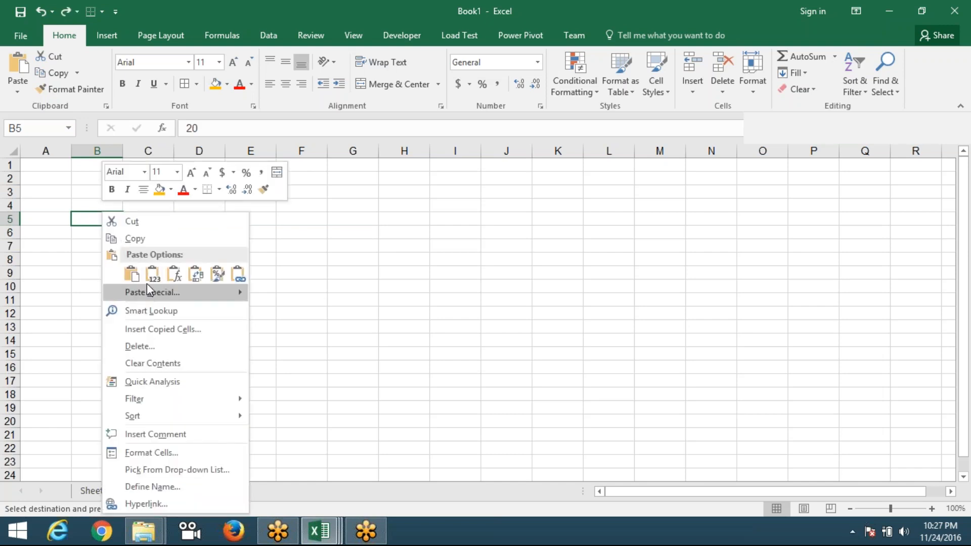
pyautogui.click(147, 285)
pyautogui.moveTo(138, 173); pyautogui.dragTo(419, 125)
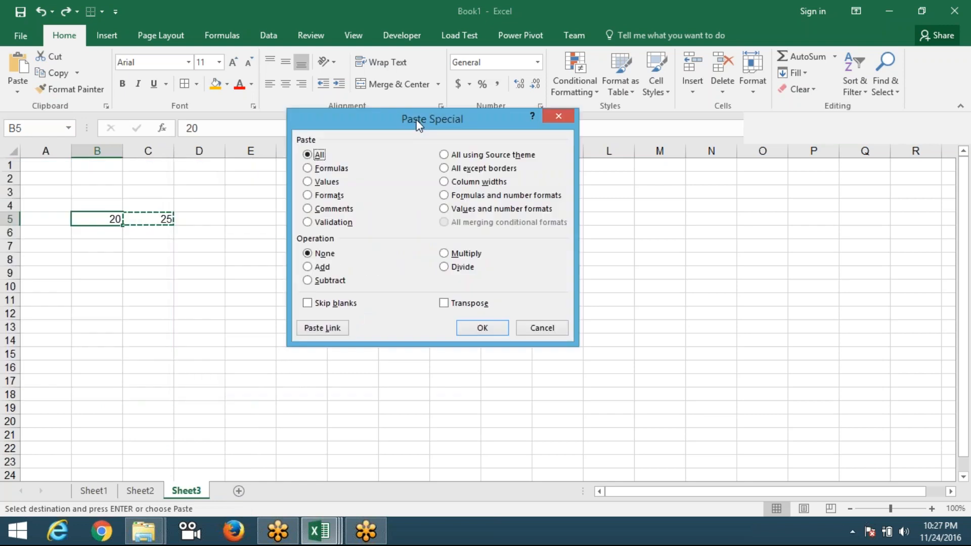
pyautogui.click(310, 267)
pyautogui.click(307, 253)
pyautogui.click(307, 266)
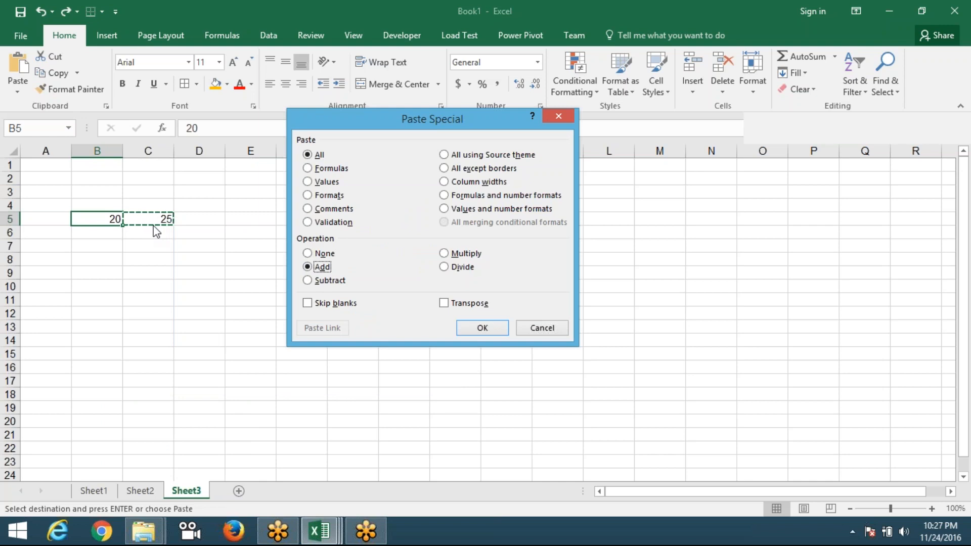
pyautogui.click(488, 327)
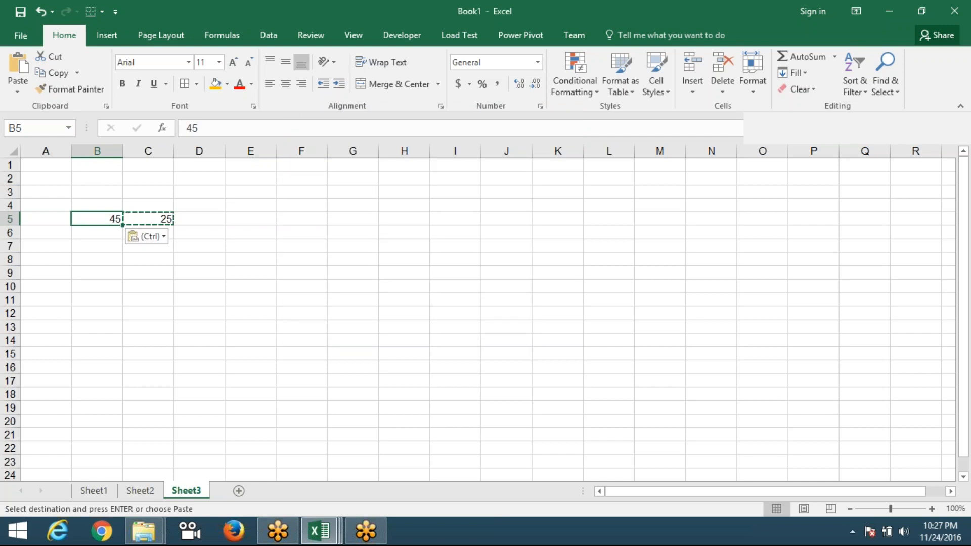
# Step: Review the Operation options of Paste Special for cell E3 and close the dialog without pasting
pyautogui.rightClick(239, 193)
pyautogui.click(284, 283)
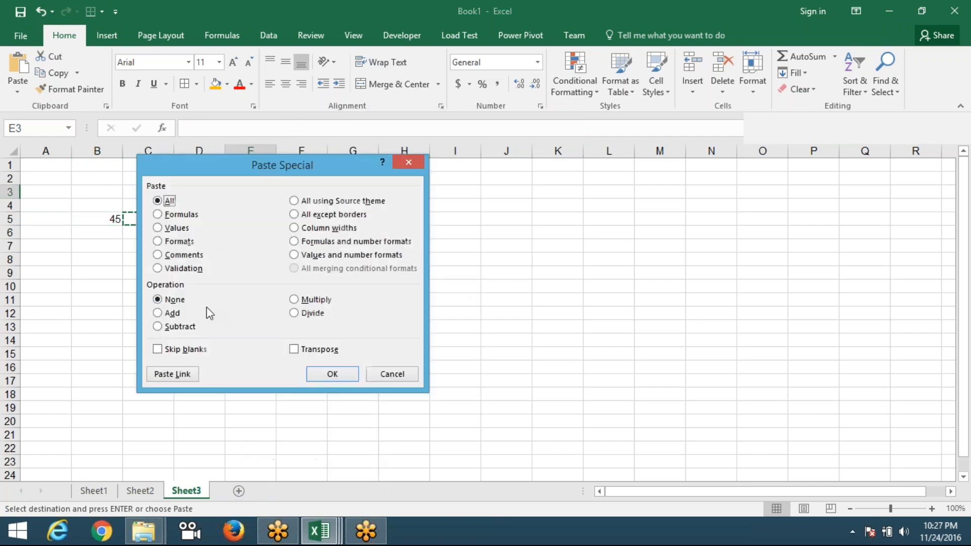
pyautogui.moveTo(326, 169); pyautogui.dragTo(473, 155)
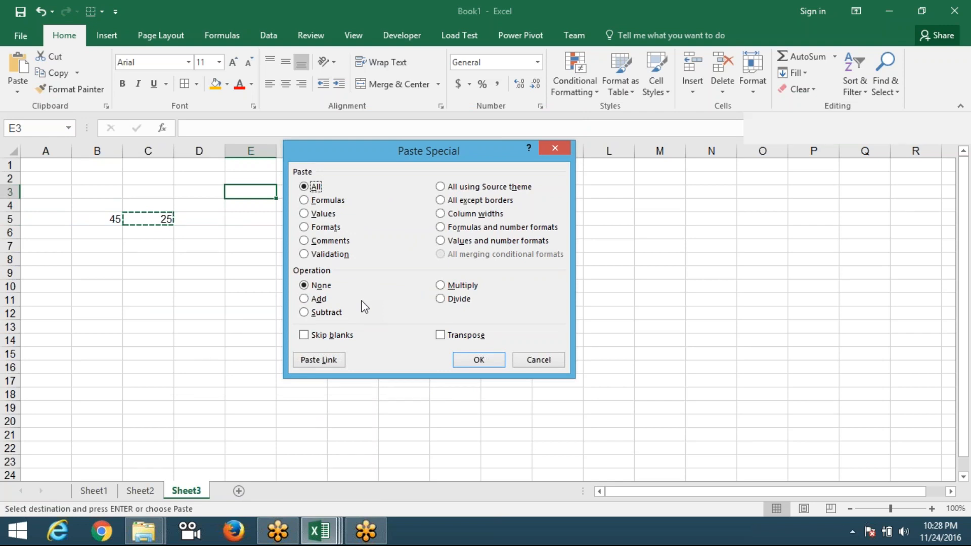
pyautogui.press('Escape')
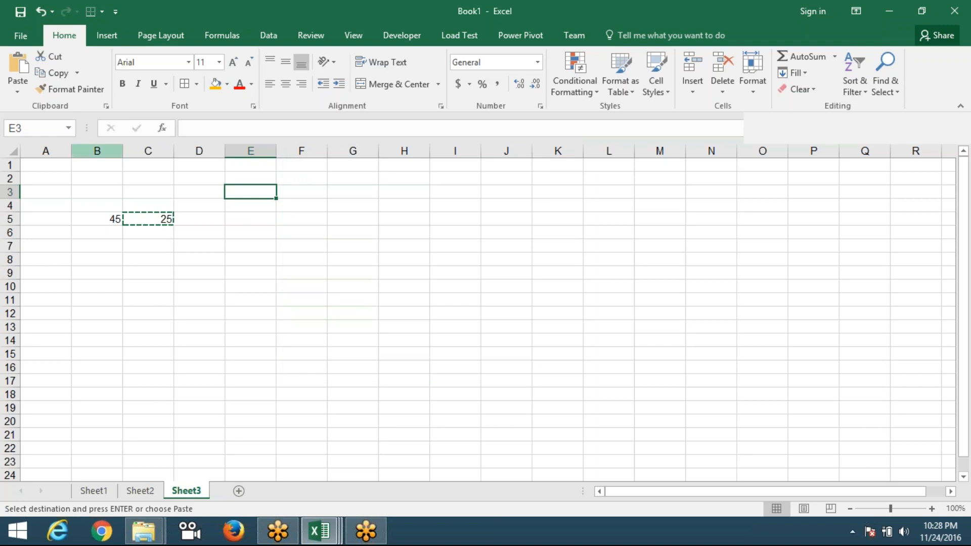
# Step: Clear the contents of columns B to D on Sheet3 and return to cell A1
pyautogui.moveTo(97, 151); pyautogui.dragTo(200, 152)
pyautogui.press('Delete')
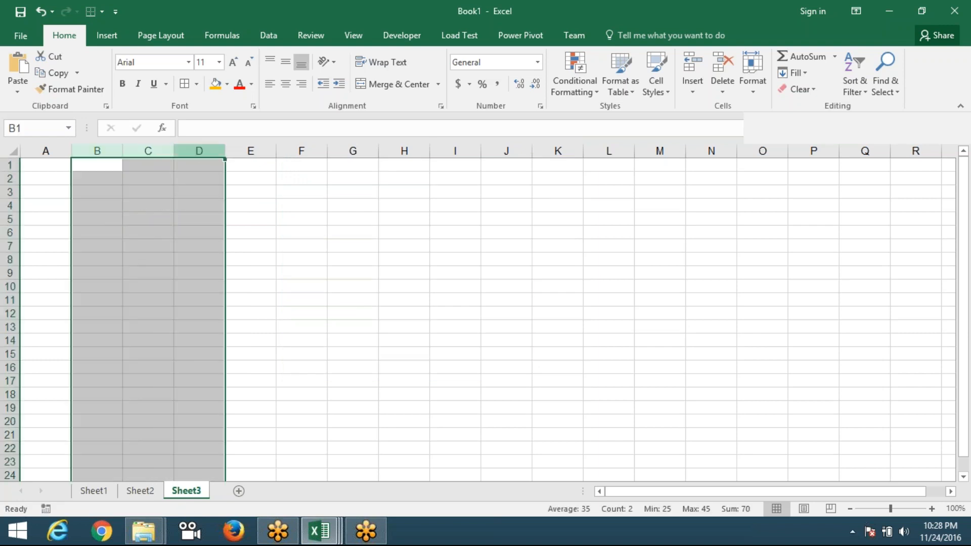
pyautogui.hotkey('ctrl', 'Home')
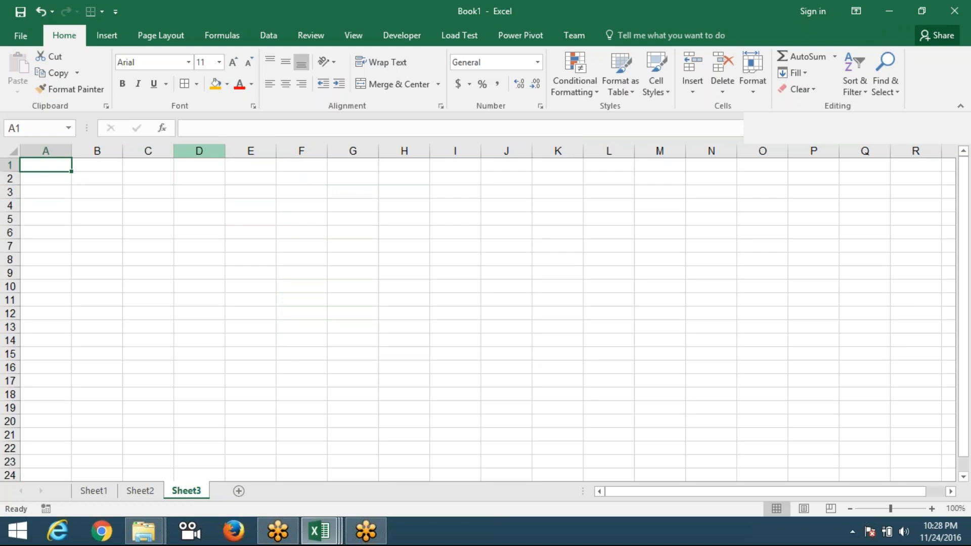
# Step: Enter 20% in cell B3
pyautogui.press('Down')
pyautogui.press('Down')
pyautogui.press('Down')
pyautogui.press('Right')
pyautogui.press('Up')
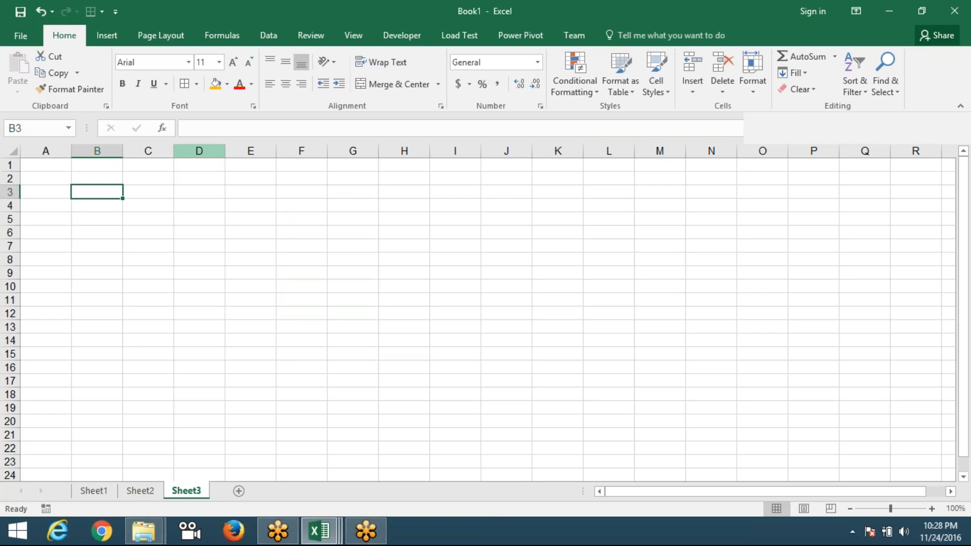
pyautogui.write('20%')
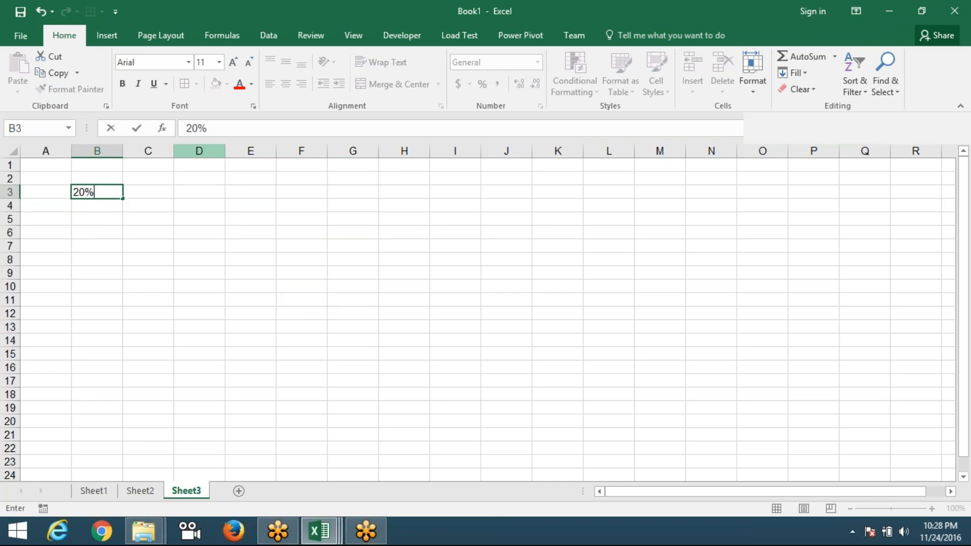
pyautogui.press('Return')
pyautogui.press('Up')
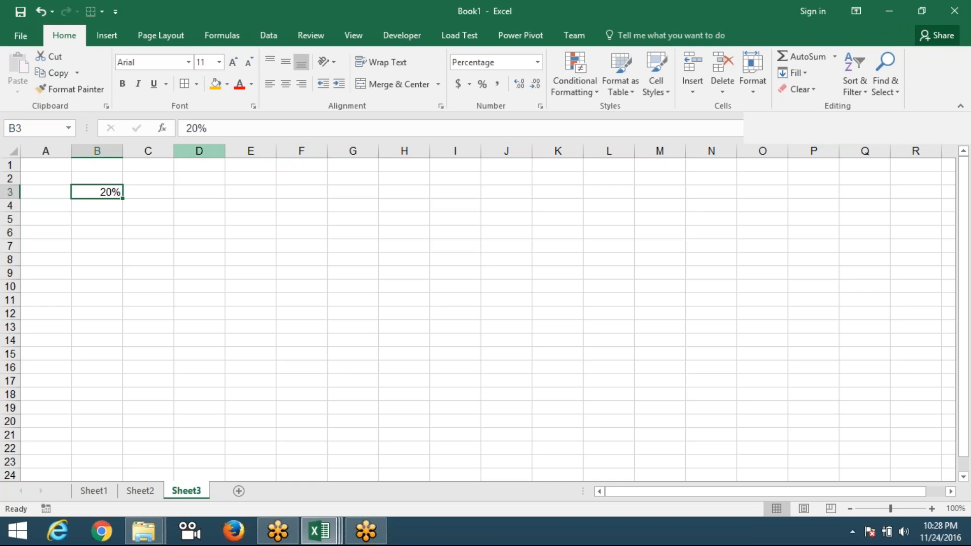
# Step: Enter 20 in cell C3 and apply the Percentage number format to it
pyautogui.press('Right')
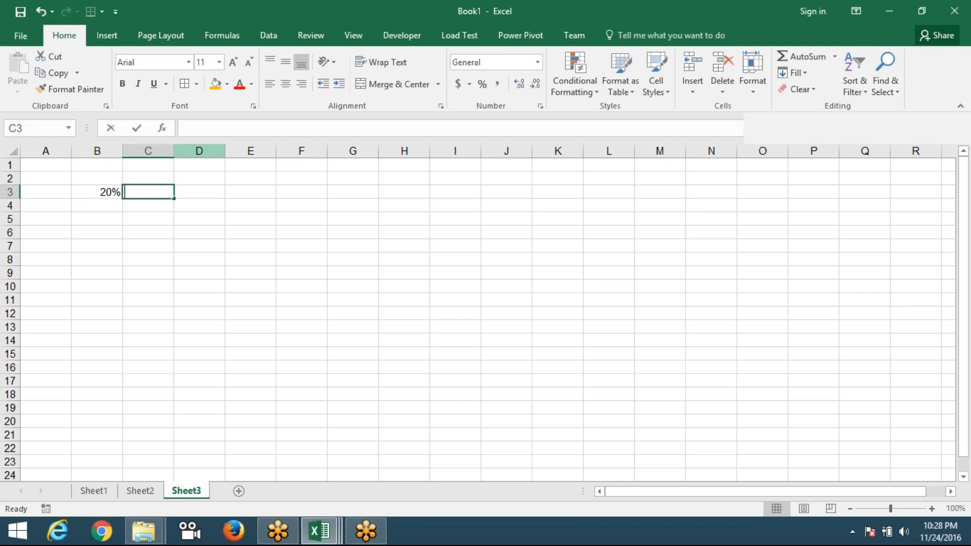
pyautogui.write('20')
pyautogui.press('Return')
pyautogui.press('Up')
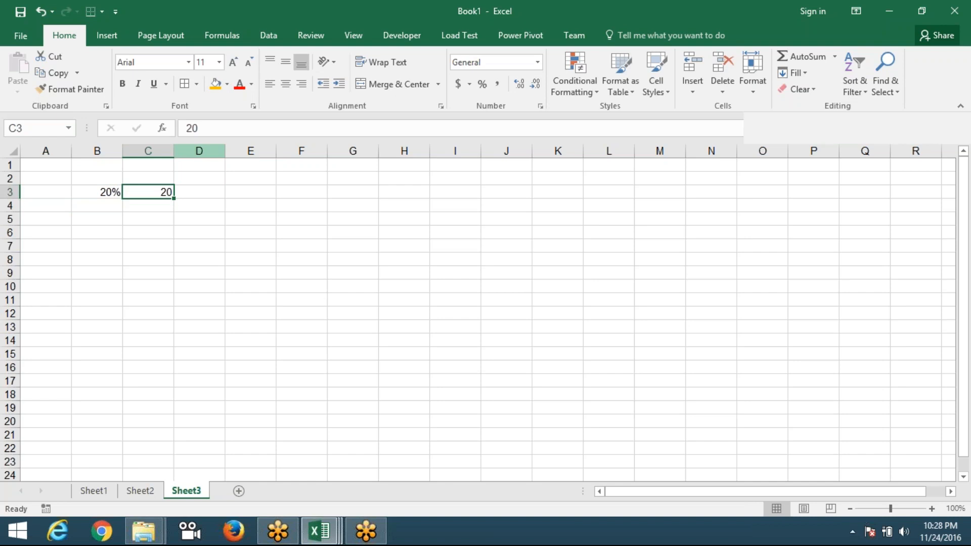
pyautogui.click(483, 84)
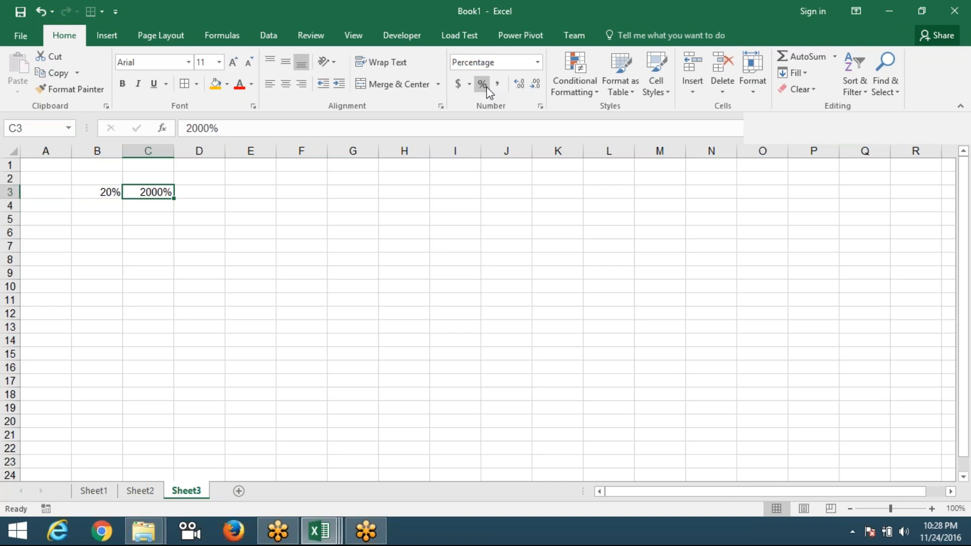
# Step: Enter 0.20 in cell B5 and apply the Percentage number format to it
pyautogui.press('Down')
pyautogui.press('Down')
pyautogui.press('Left')
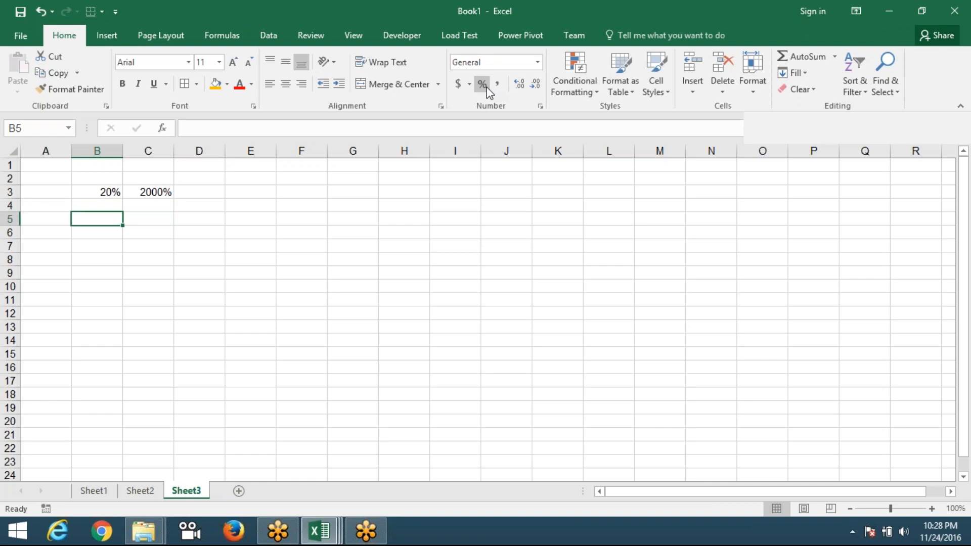
pyautogui.write('20%')
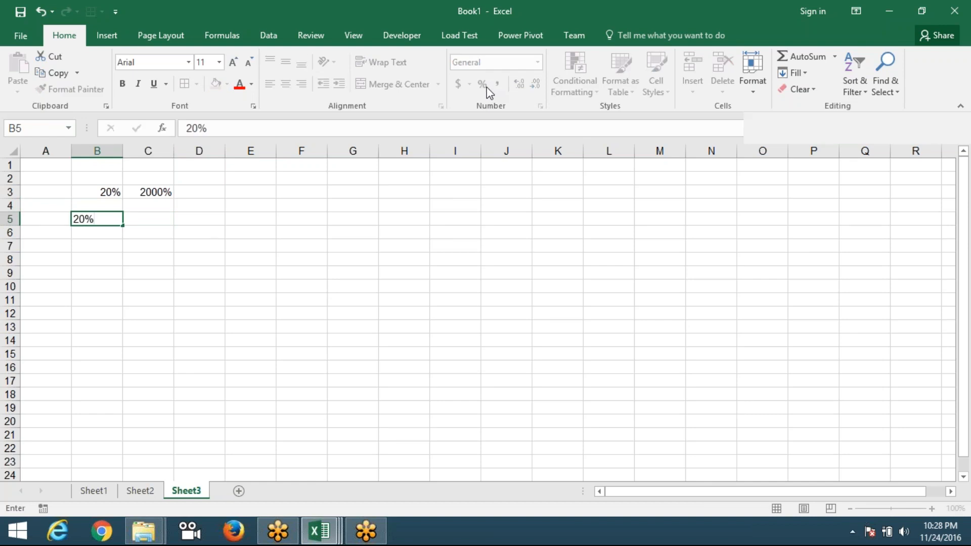
pyautogui.press('Escape')
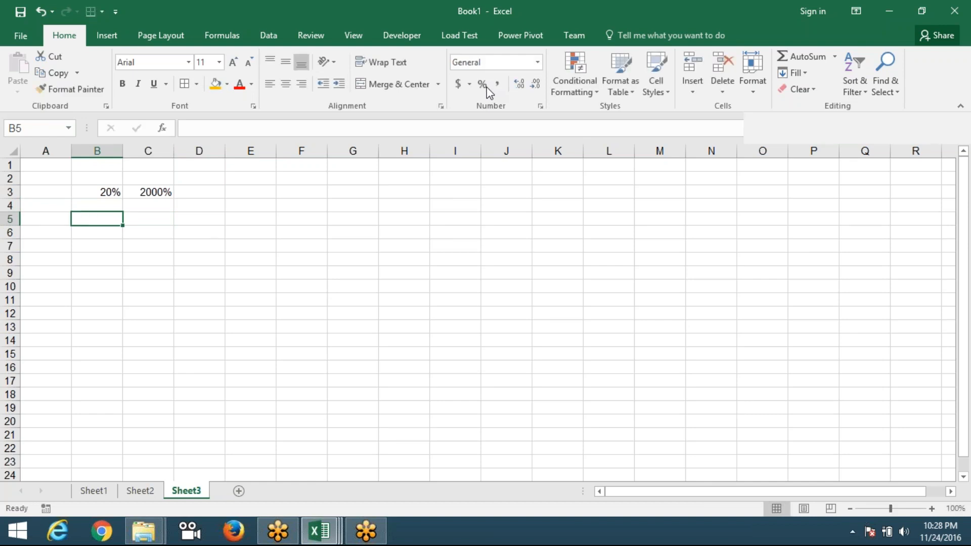
pyautogui.write('0.20')
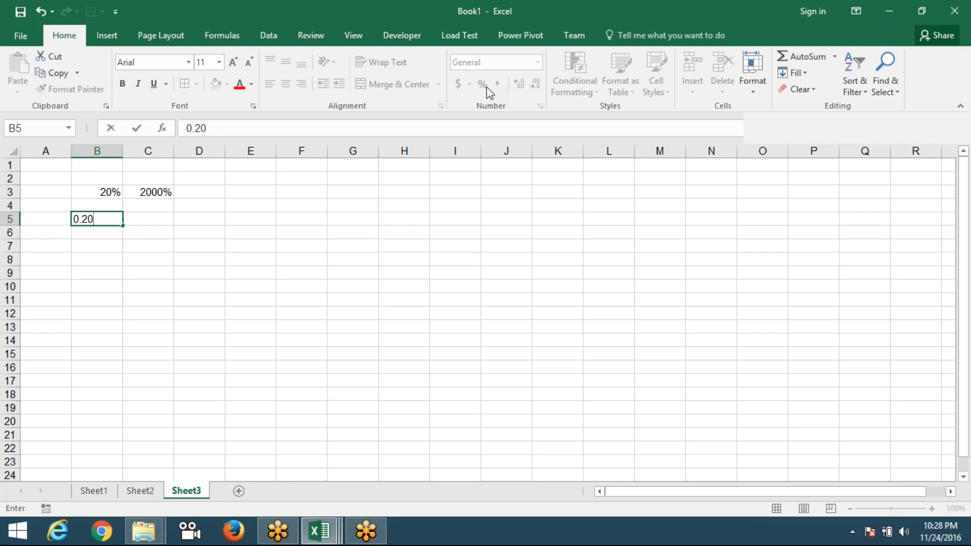
pyautogui.hotkey('ctrl', 'Return')
pyautogui.click(481, 84)
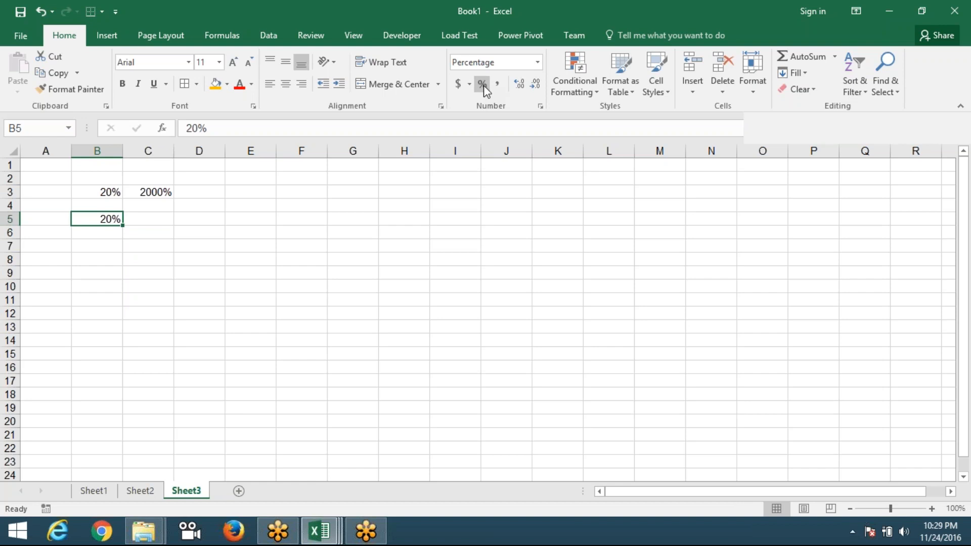
# Step: Clear the contents of rows 3 to 5 on Sheet3 and return to cell A1
pyautogui.moveTo(10, 191); pyautogui.dragTo(10, 219)
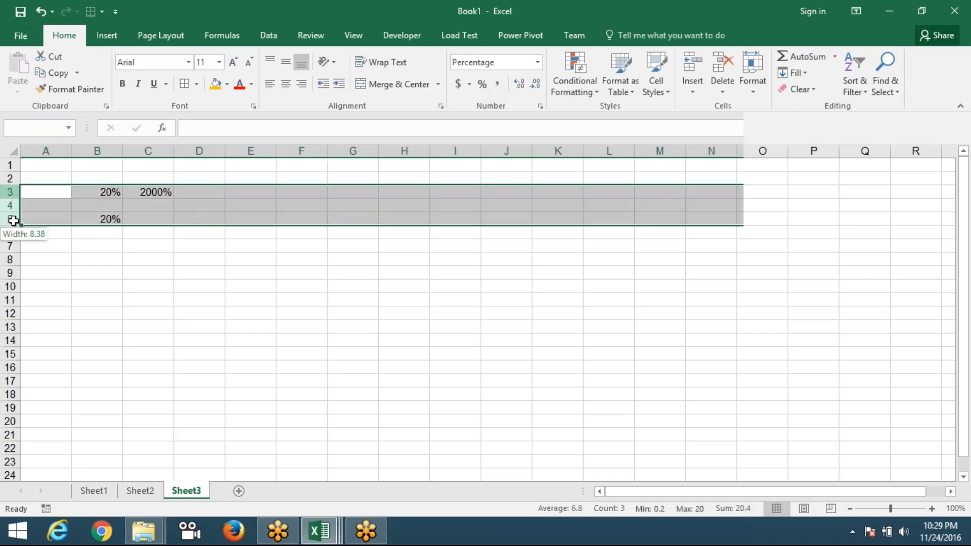
pyautogui.press('Delete')
pyautogui.press('Up')
pyautogui.press('Up')
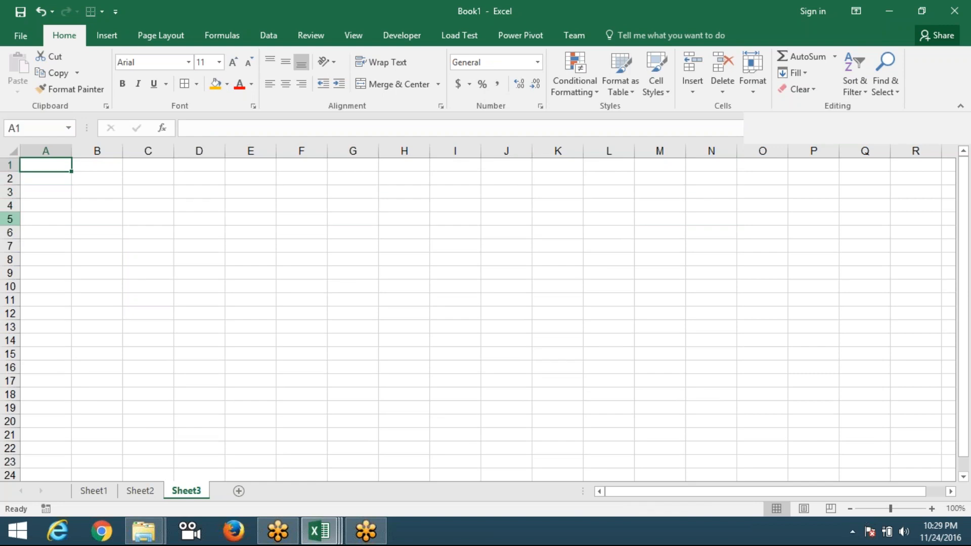
# Step: Enter the heading % in cell A1 and the formula =RANDBETWEEN(10,90) in cell A2
pyautogui.write('%')
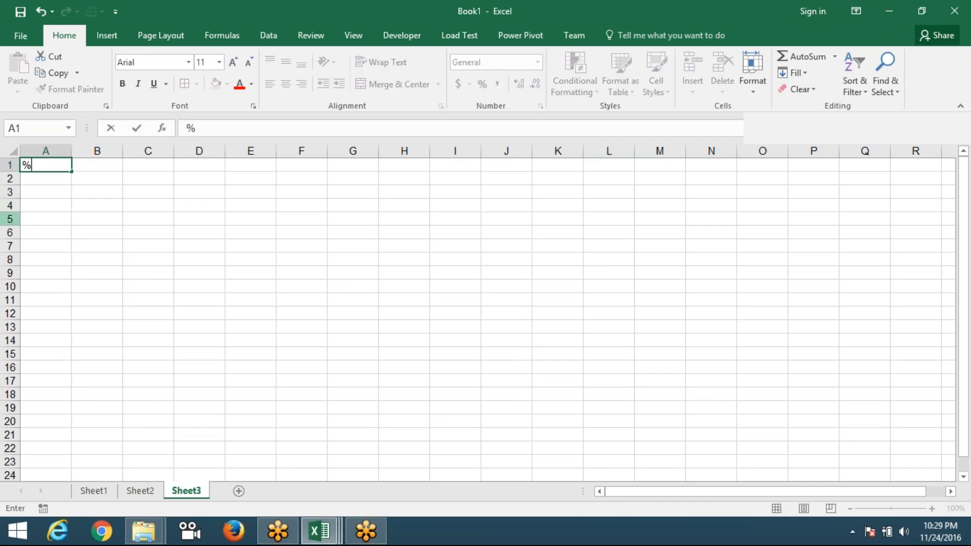
pyautogui.press('Return')
pyautogui.write('=ra')
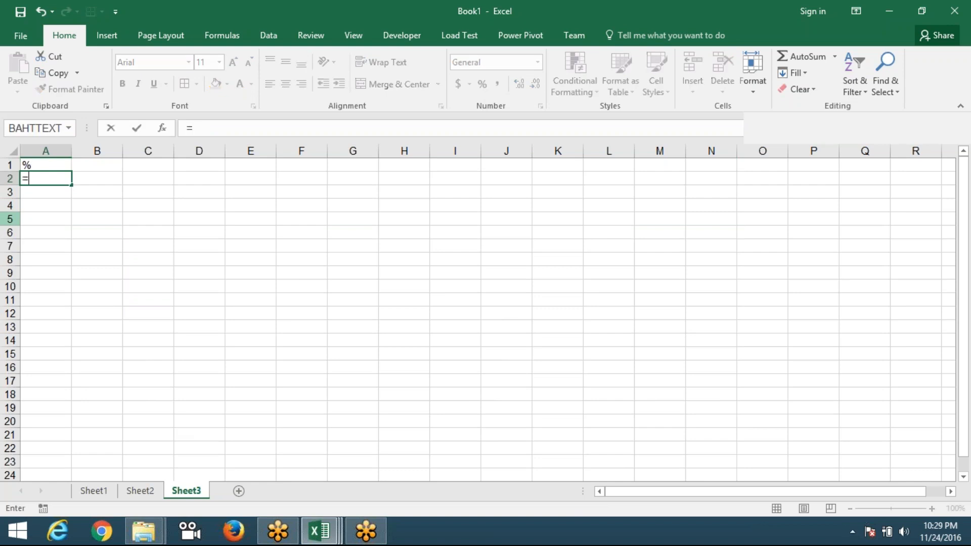
pyautogui.press('Down')
pyautogui.press('Down')
pyautogui.press('Tab')
pyautogui.write('10')
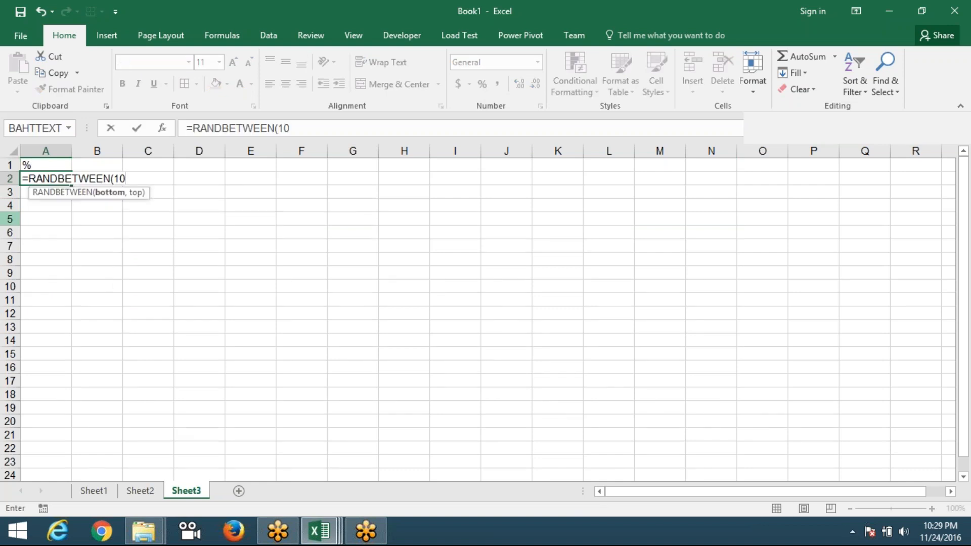
pyautogui.write(',90)')
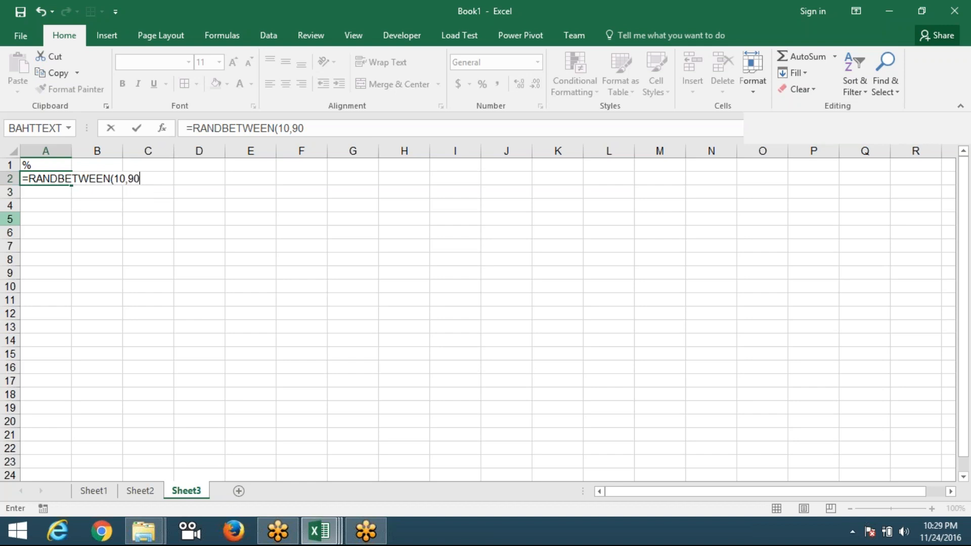
pyautogui.hotkey('ctrl', 'Return')
# Step: Fill the RANDBETWEEN formula from A2 across and down the range A2:J13
pyautogui.hotkey('shift', 'Right')
pyautogui.hotkey('shift', 'Right')
pyautogui.hotkey('shift', 'Right')
pyautogui.hotkey('shift', 'Right')
pyautogui.hotkey('shift', 'Right')
pyautogui.hotkey('shift', 'Right')
pyautogui.hotkey('shift', 'Right')
pyautogui.hotkey('shift', 'Right')
pyautogui.hotkey('shift', 'Right')
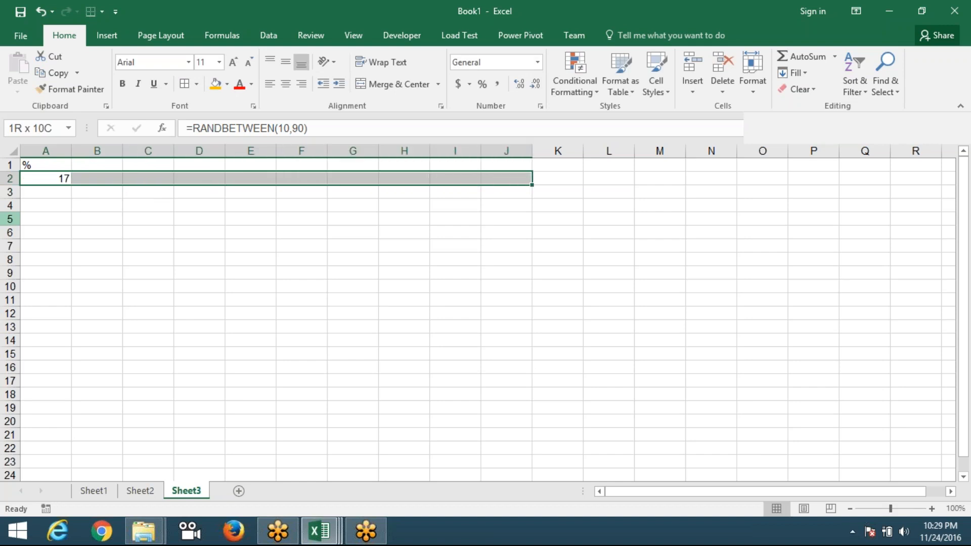
pyautogui.hotkey('shift', 'Down')
pyautogui.hotkey('shift', 'Down')
pyautogui.hotkey('shift', 'Down')
pyautogui.hotkey('shift', 'Down')
pyautogui.hotkey('shift', 'Down')
pyautogui.hotkey('shift', 'Down')
pyautogui.hotkey('shift', 'Down')
pyautogui.hotkey('shift', 'Down')
pyautogui.hotkey('shift', 'Down')
pyautogui.hotkey('shift', 'Down')
pyautogui.hotkey('shift', 'Down')
pyautogui.hotkey('ctrl', 'r')
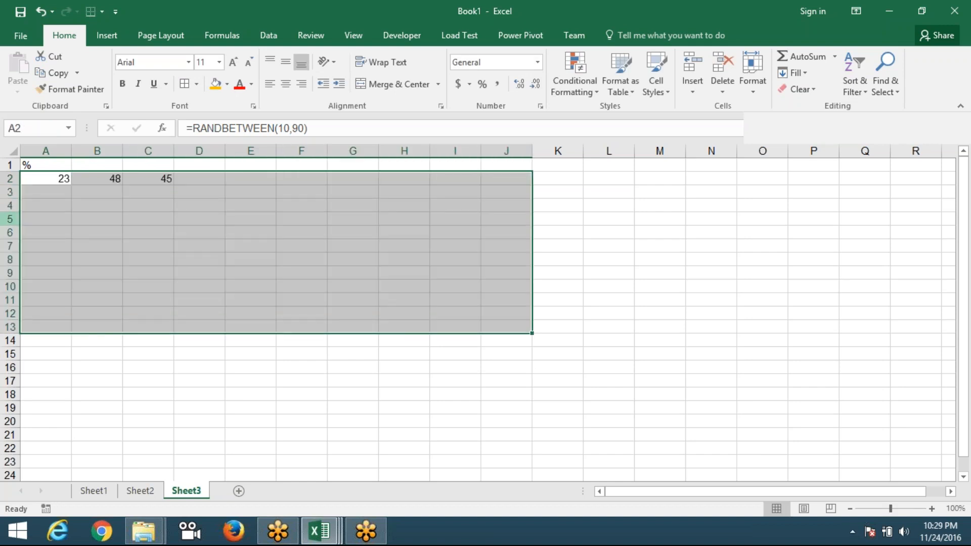
pyautogui.hotkey('ctrl', 'd')
# Step: Replace the formulas in A2:J13 with their values by copying and pasting values over the same range
pyautogui.hotkey('ctrl', 'c')
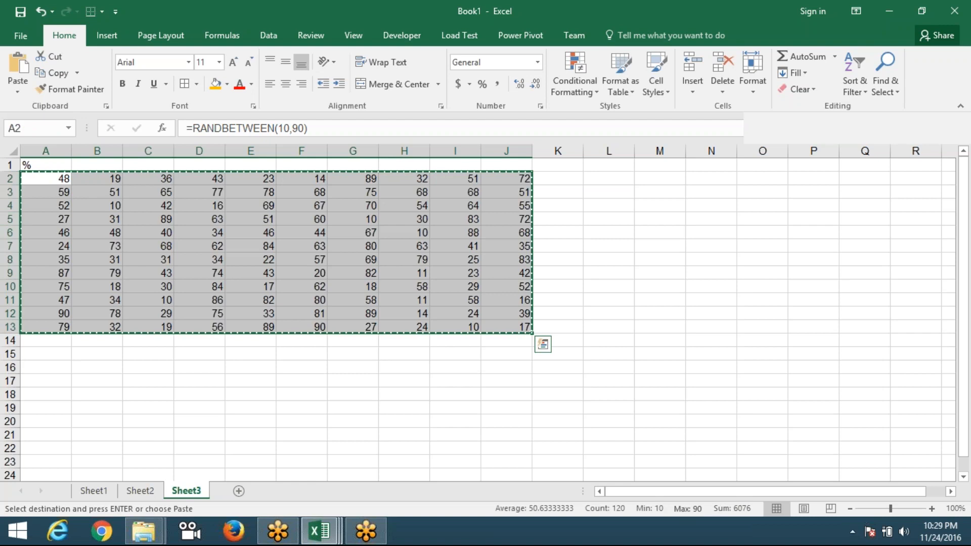
pyautogui.click(17, 92)
pyautogui.click(17, 186)
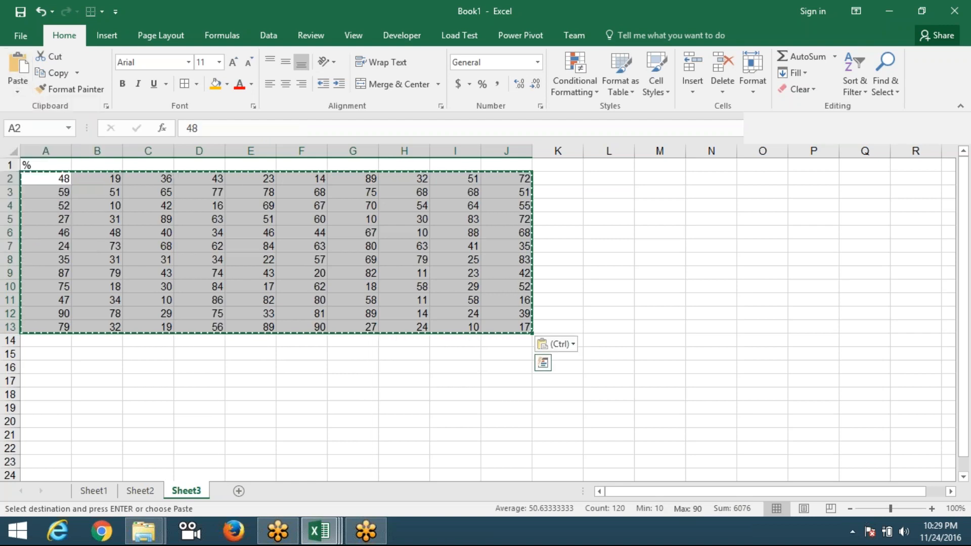
pyautogui.press('Escape')
pyautogui.click(125, 221)
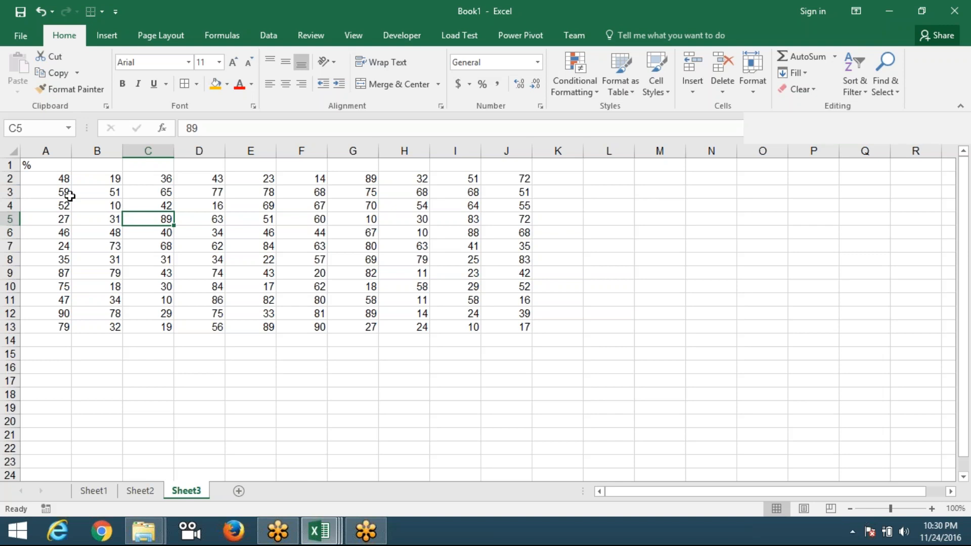
# Step: Try the Percentage number format on the whole numbers in A2:J13 and undo it
pyautogui.moveTo(43, 176); pyautogui.dragTo(529, 329)
pyautogui.click(481, 84)
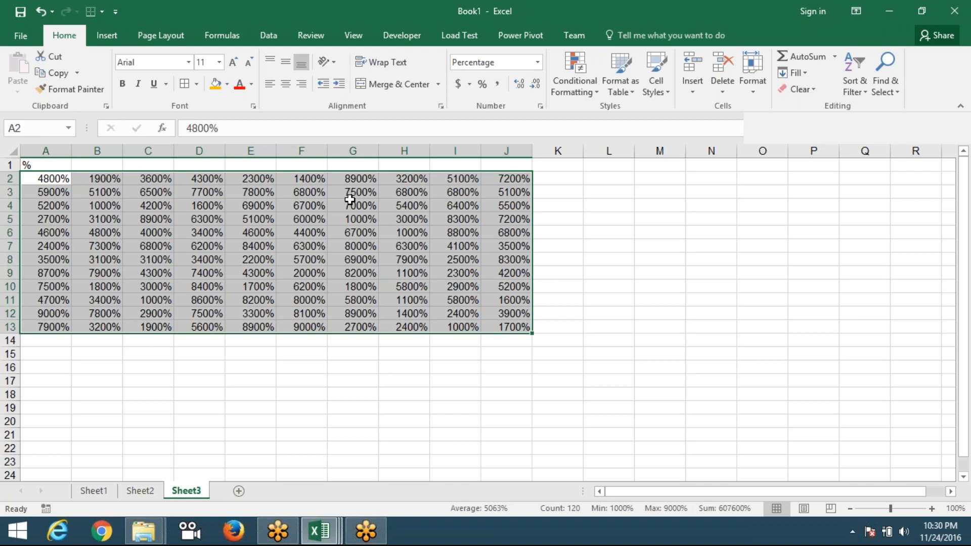
pyautogui.hotkey('ctrl', 'z')
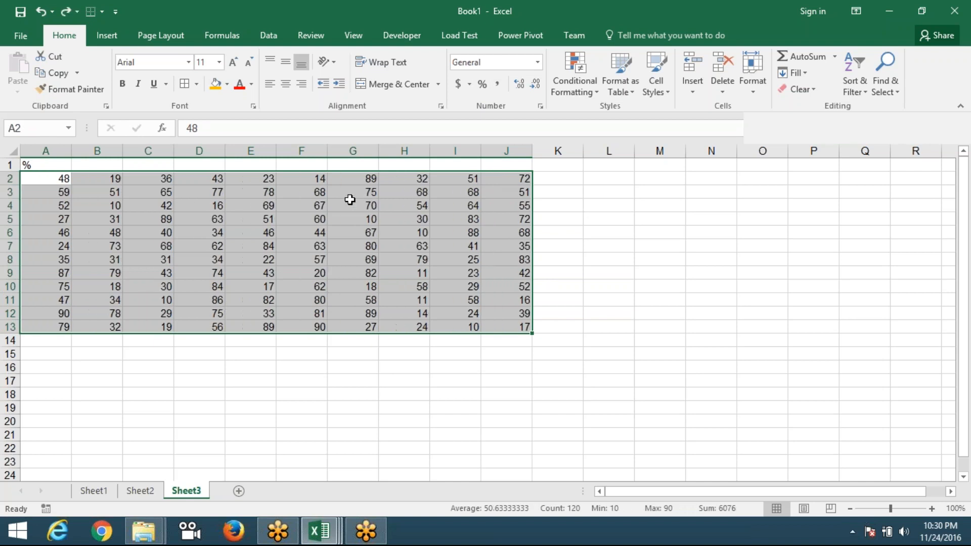
# Step: Enter the divisor 100 in cell L4
pyautogui.click(608, 203)
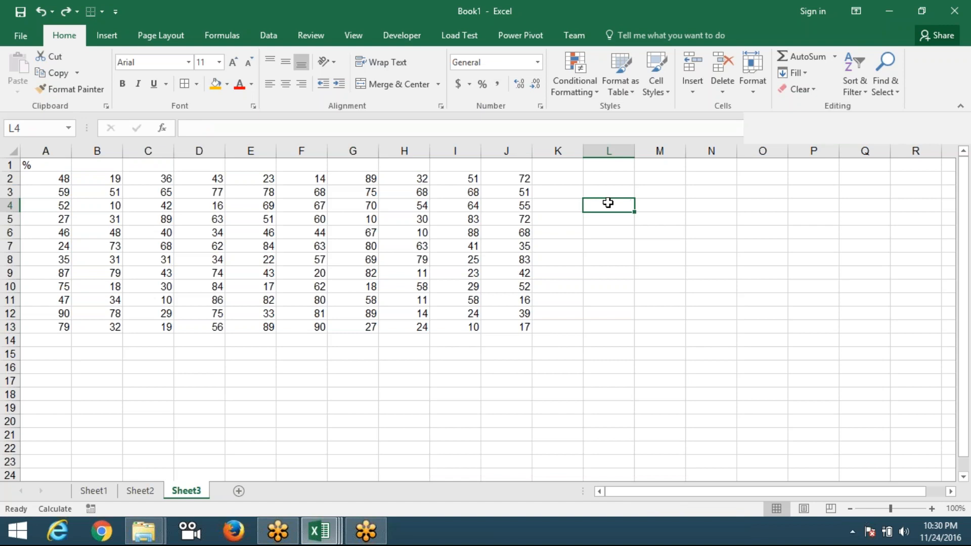
pyautogui.write('100')
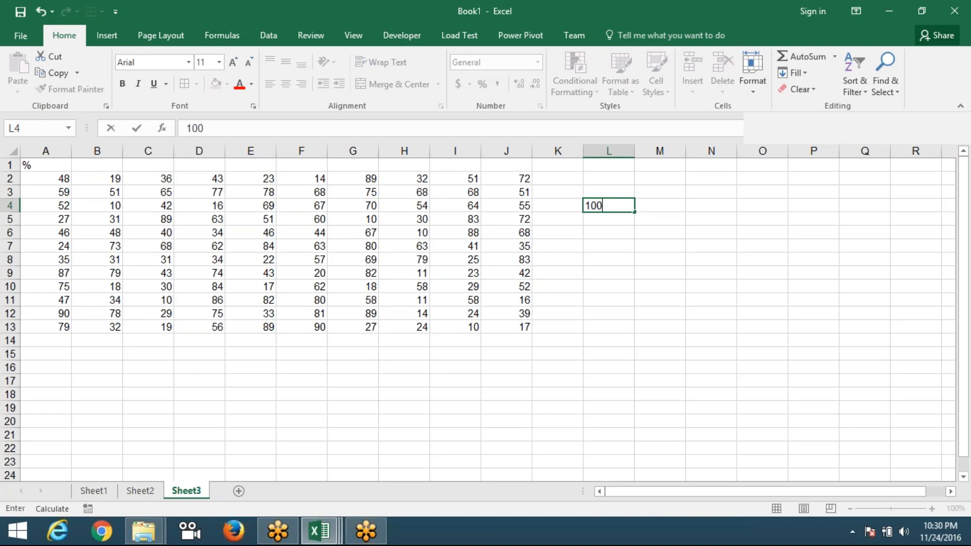
pyautogui.press('Return')
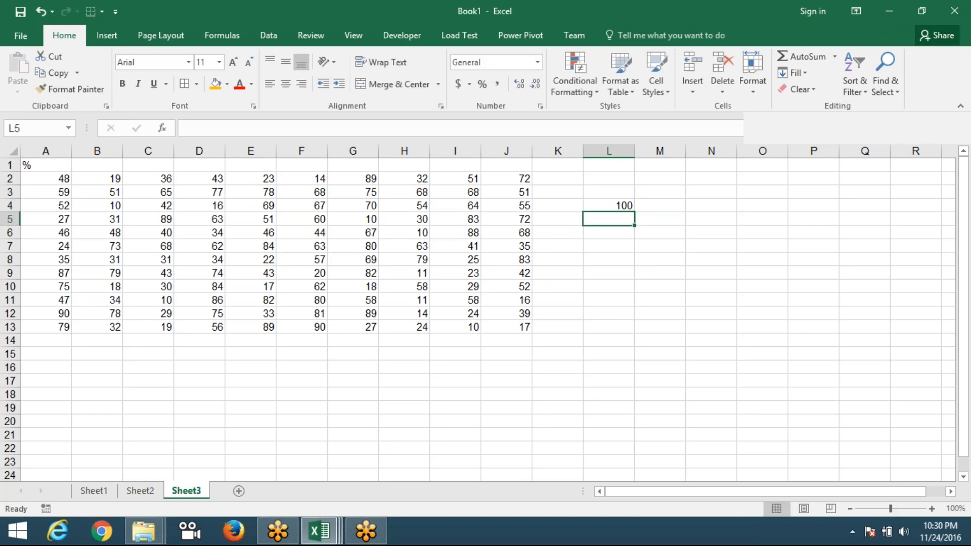
# Step: Copy cell L4 and divide all values in A2:J13 by it using the Paste Special Divide operation
pyautogui.press('Up')
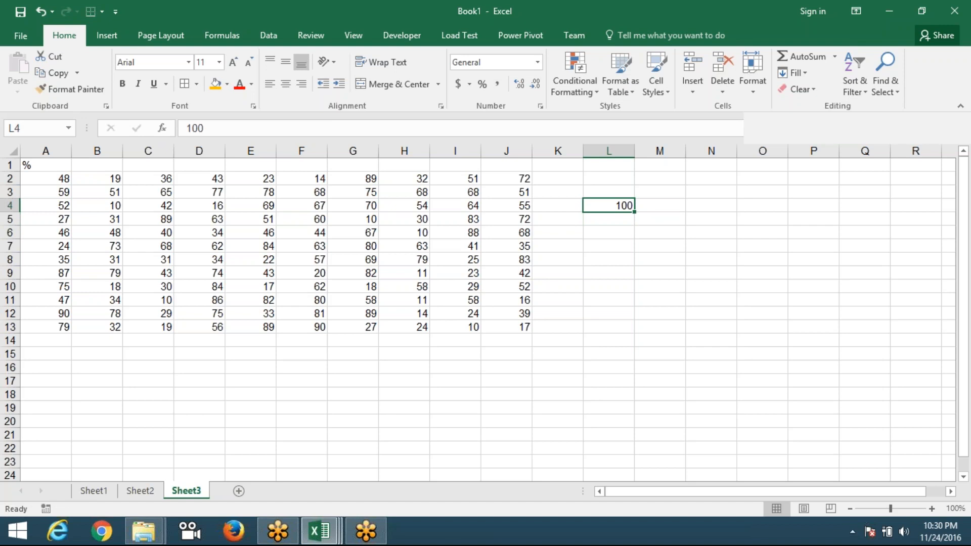
pyautogui.hotkey('ctrl', 'c')
pyautogui.moveTo(61, 178); pyautogui.dragTo(503, 326)
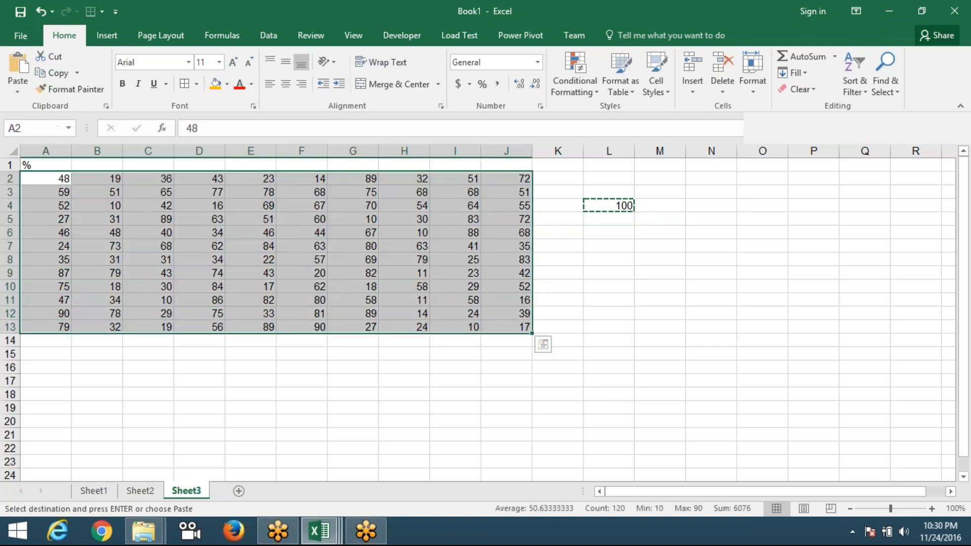
pyautogui.rightClick(407, 211)
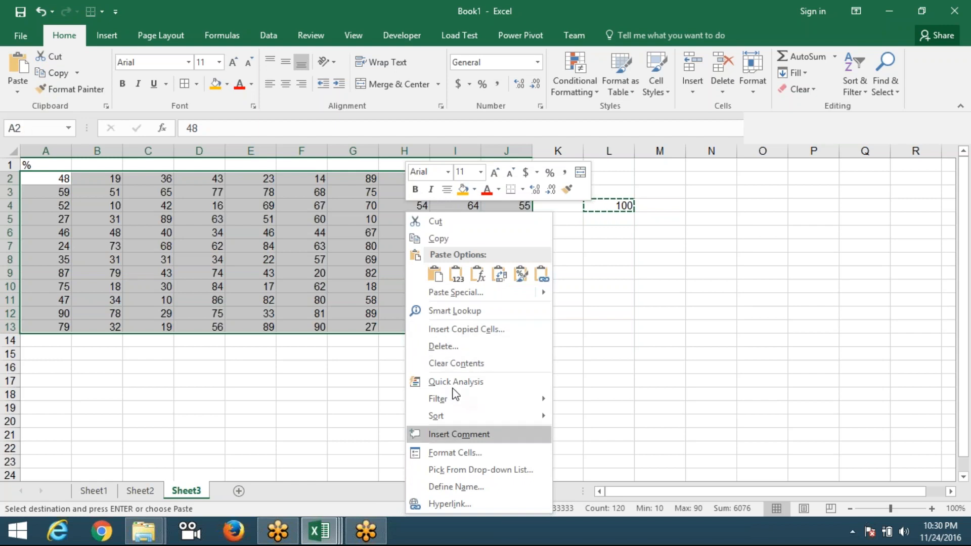
pyautogui.click(455, 292)
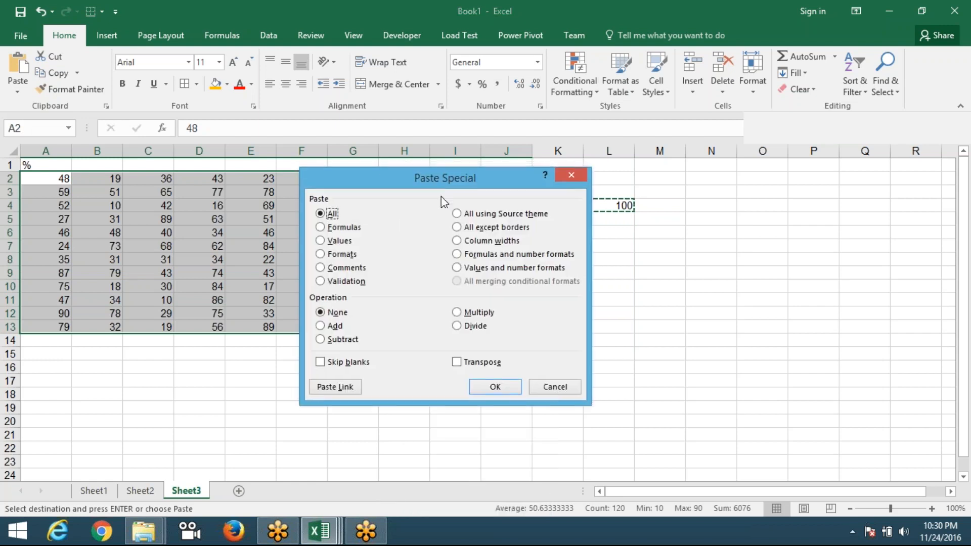
pyautogui.moveTo(389, 171); pyautogui.dragTo(550, 199)
pyautogui.click(630, 349)
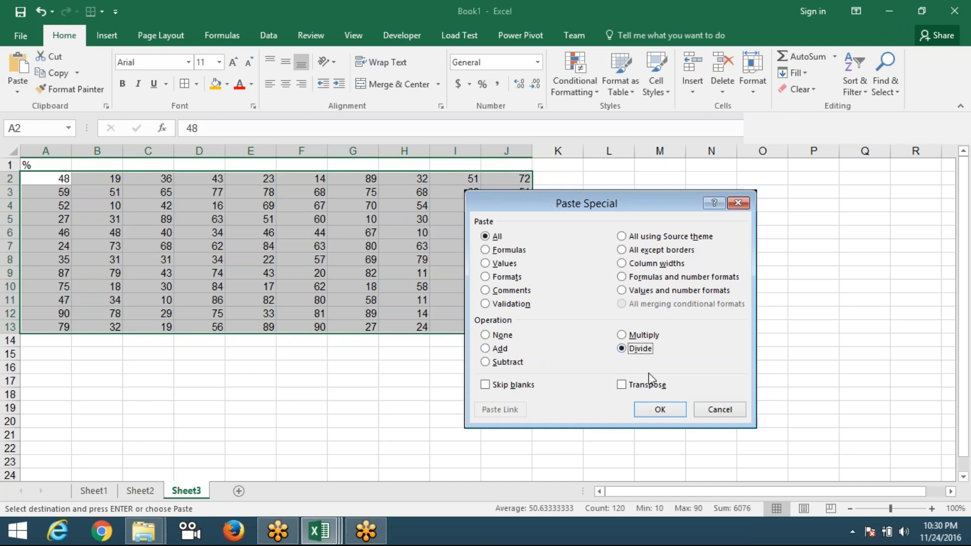
pyautogui.click(666, 414)
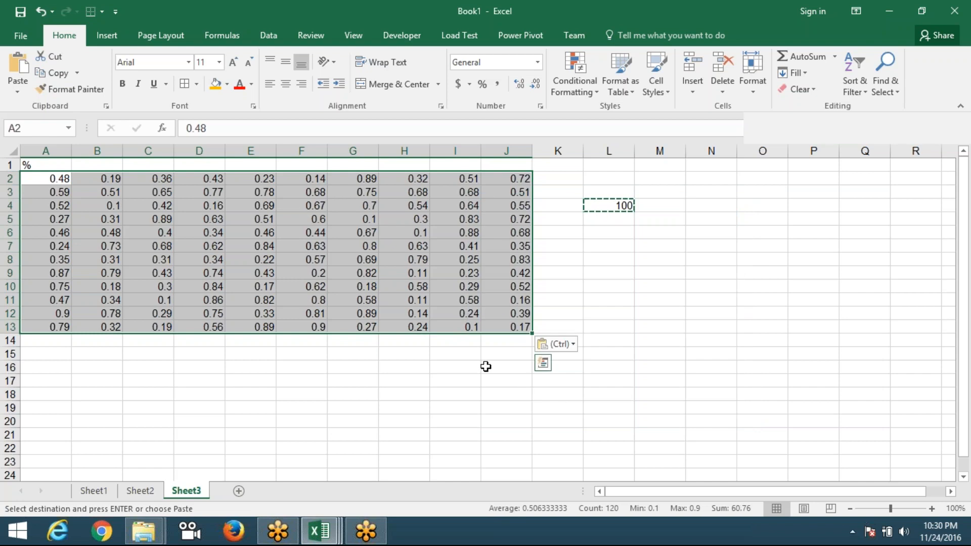
# Step: Apply the Percentage number format to A2:J13 and set the range back to General
pyautogui.click(480, 90)
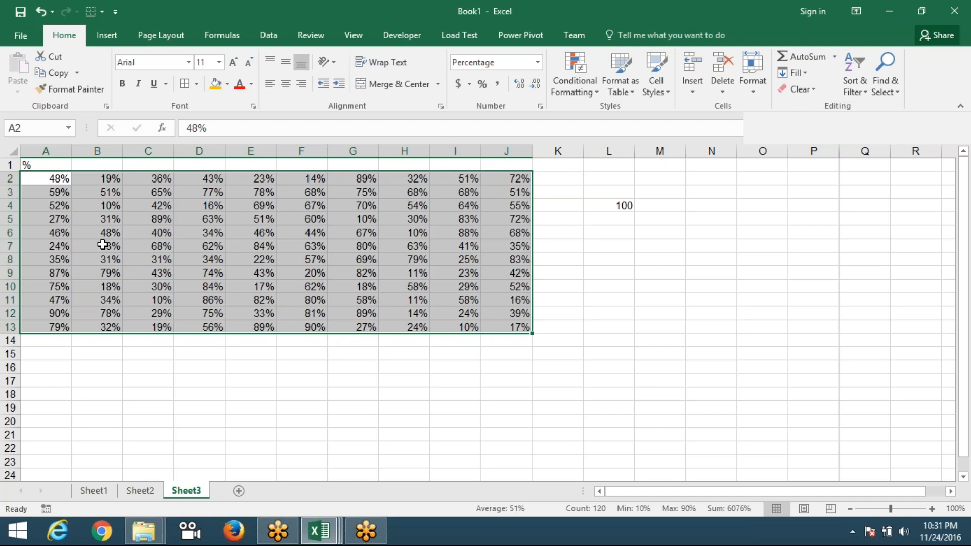
pyautogui.click(537, 62)
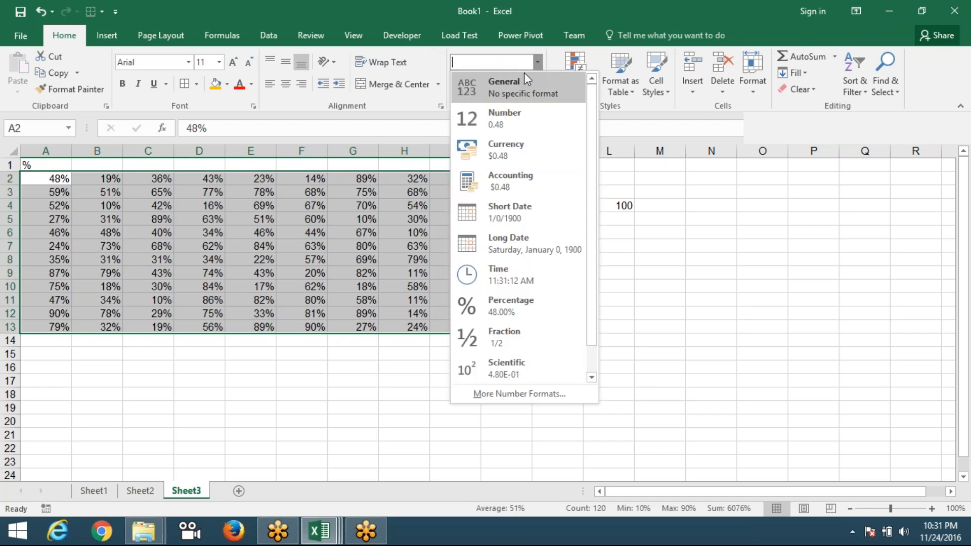
pyautogui.click(508, 82)
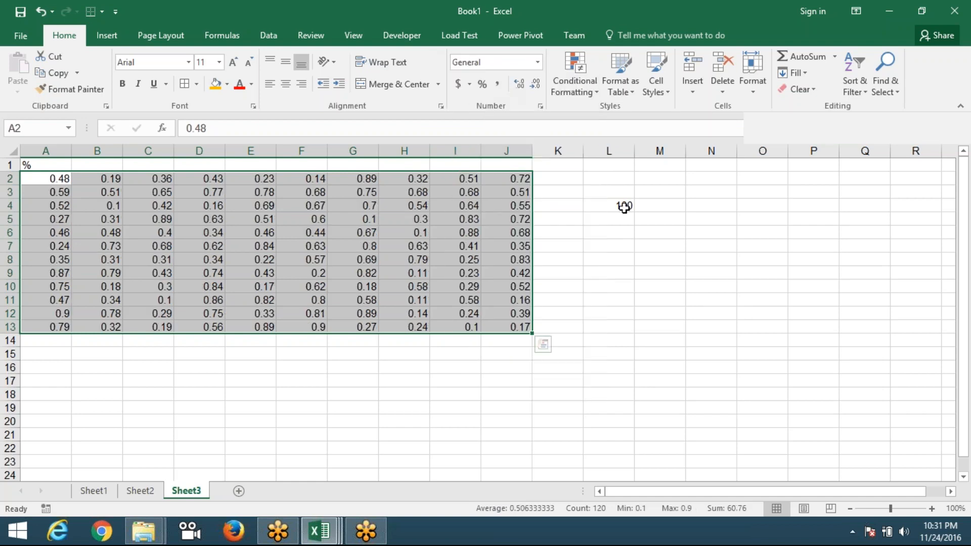
# Step: Copy the 100 in cell L4 and select A2:J13 as the paste destination
pyautogui.click(624, 207)
pyautogui.hotkey('ctrl', 'c')
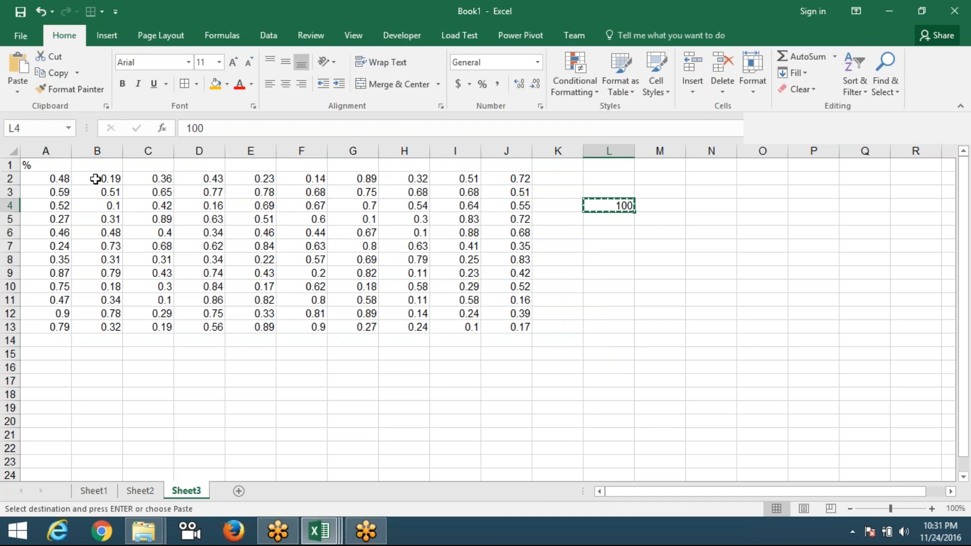
pyautogui.moveTo(47, 177); pyautogui.dragTo(489, 322)
# Step: Try the Paste Special Divide operation on A2:J13 with the copied 100 and undo it
pyautogui.rightClick(454, 287)
pyautogui.click(494, 298)
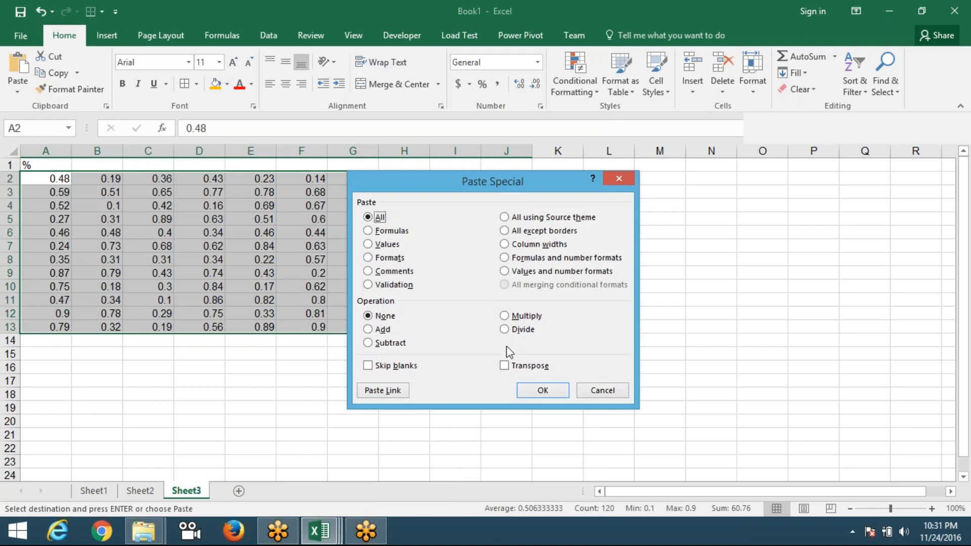
pyautogui.click(504, 330)
pyautogui.click(542, 390)
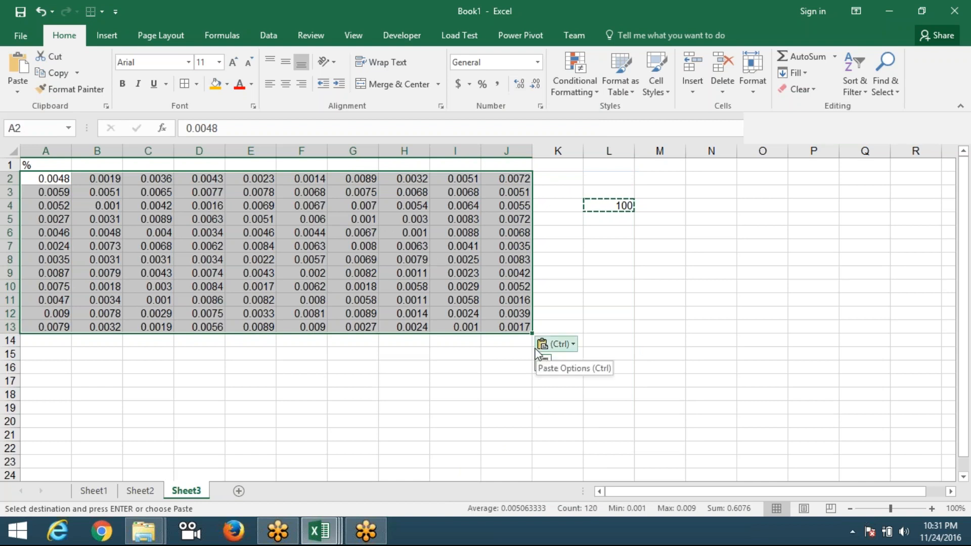
pyautogui.hotkey('ctrl', 'z')
# Step: Multiply all values in A2:J13 by the copied 100 using the Paste Special Multiply operation
pyautogui.rightClick(466, 212)
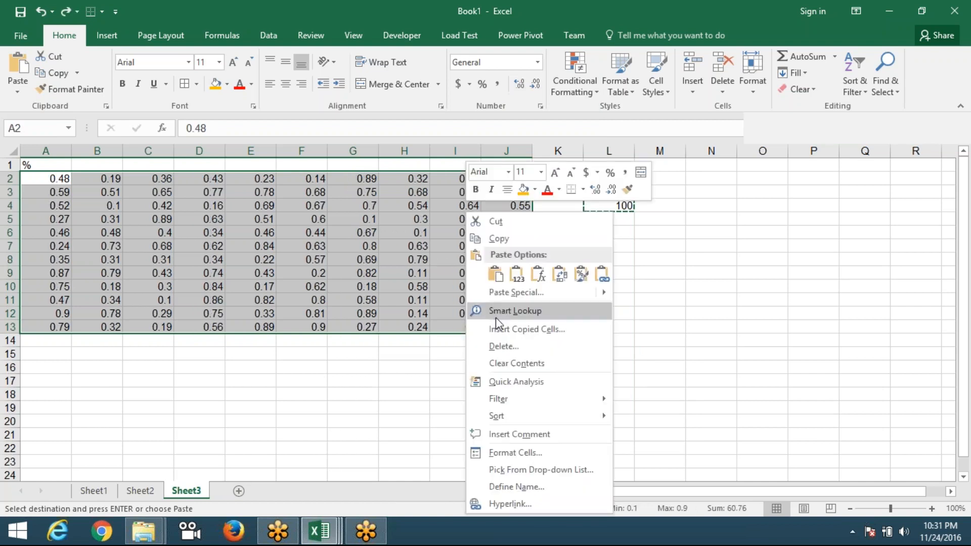
pyautogui.click(493, 293)
pyautogui.click(516, 312)
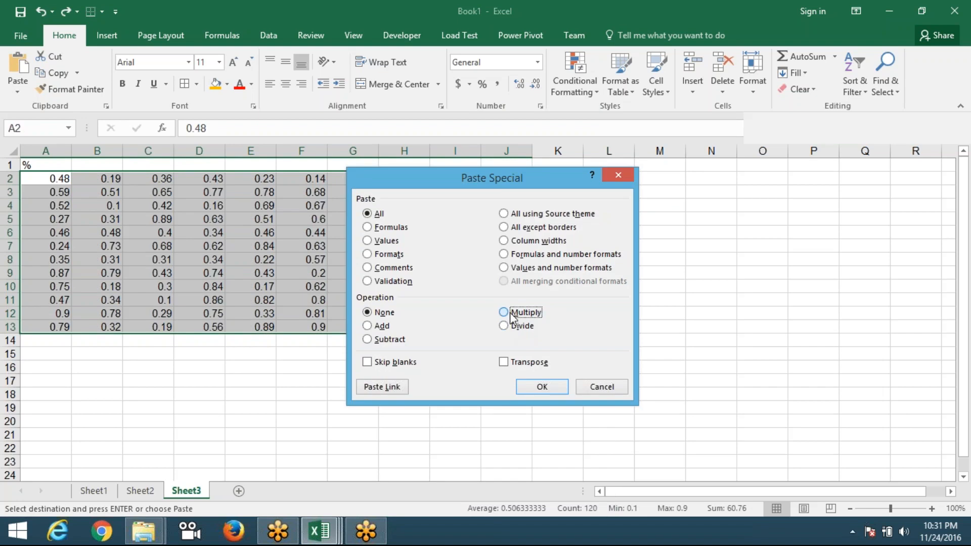
pyautogui.click(542, 386)
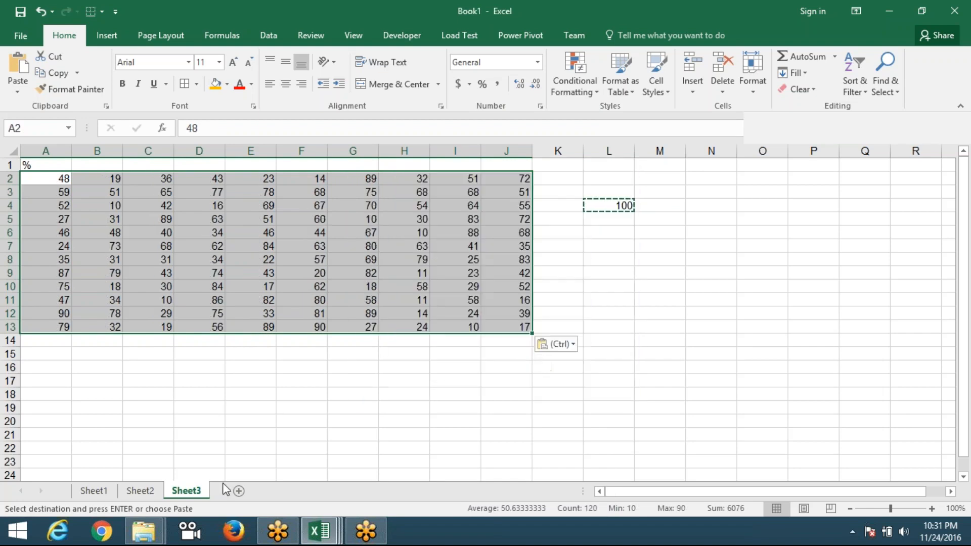
# Step: Add a new worksheet and enter the heading Sales in cell A1
pyautogui.click(237, 492)
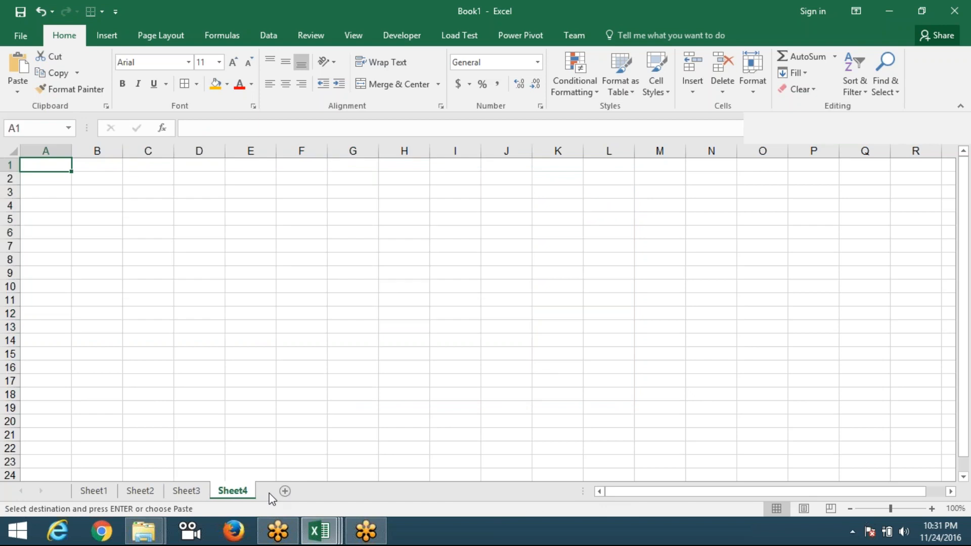
pyautogui.write('Sales')
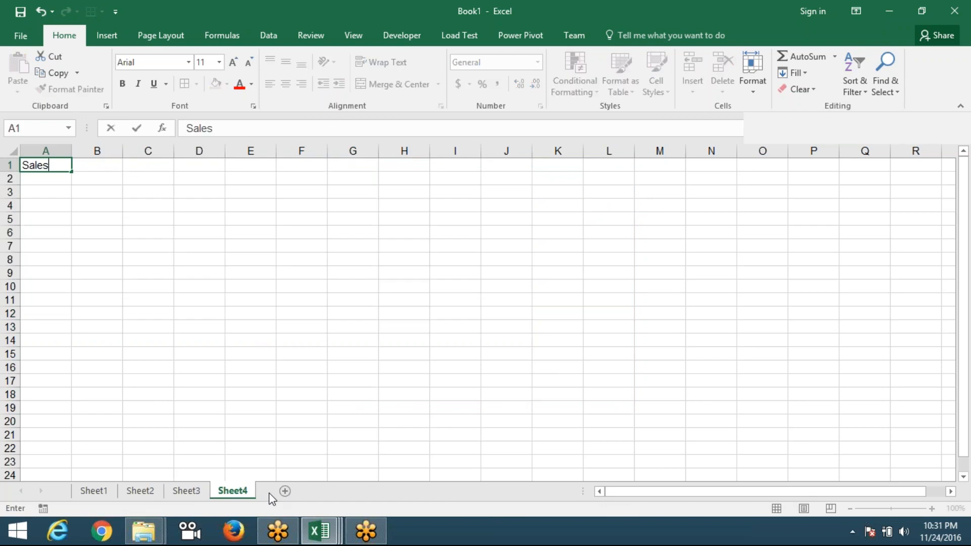
pyautogui.press('Return')
# Step: Enter the formula =RANDBETWEEN(10,90) in cell A2 under the Sales heading
pyautogui.write('=ra')
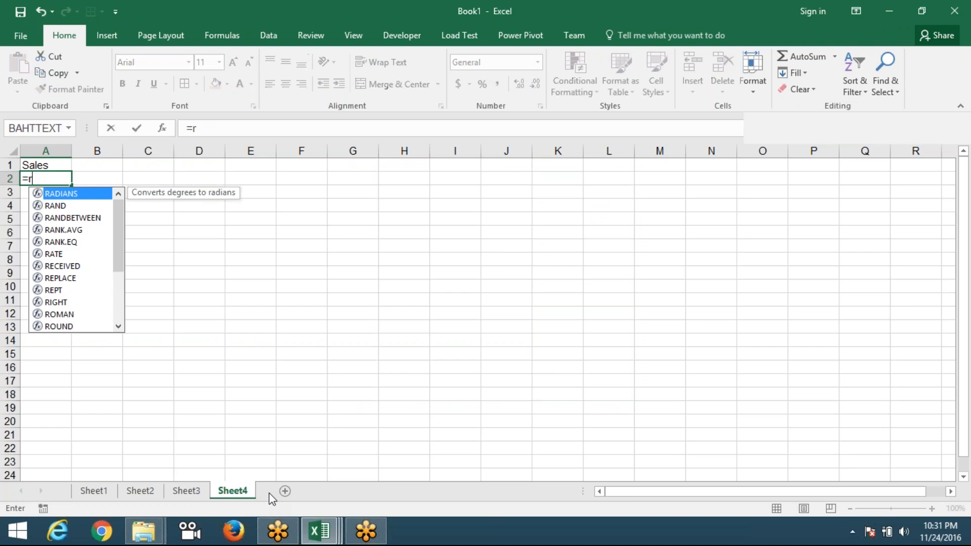
pyautogui.press('Down')
pyautogui.press('Down')
pyautogui.press('Tab')
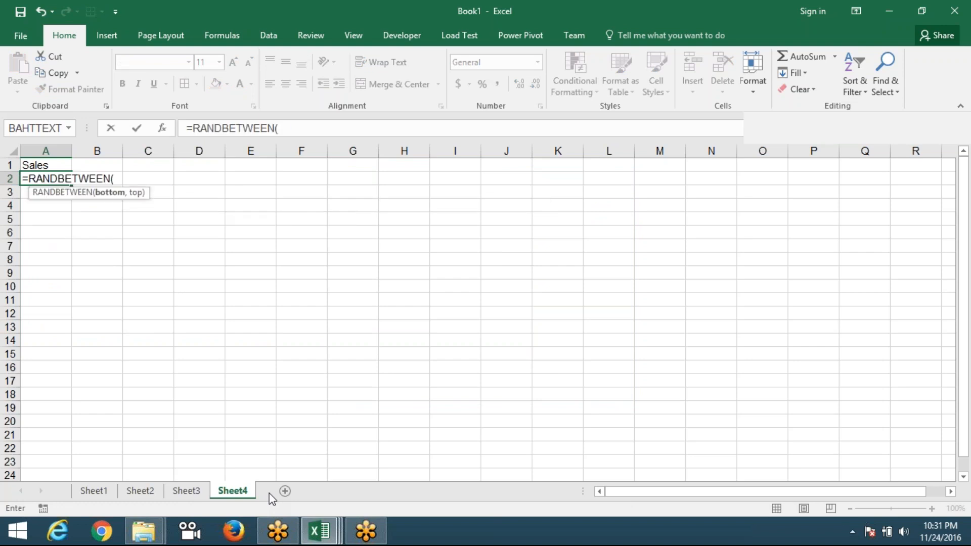
pyautogui.write('10,9')
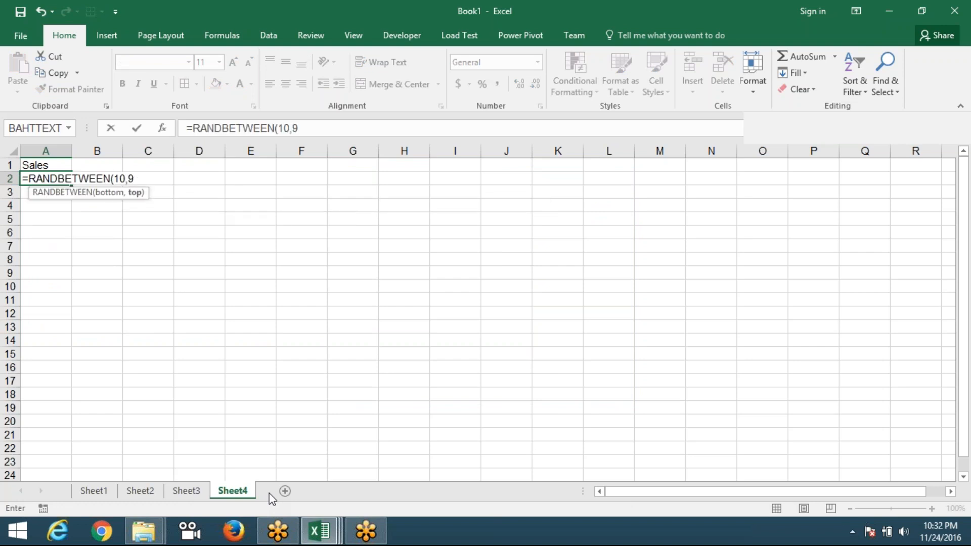
pyautogui.write('0')
pyautogui.press('Return')
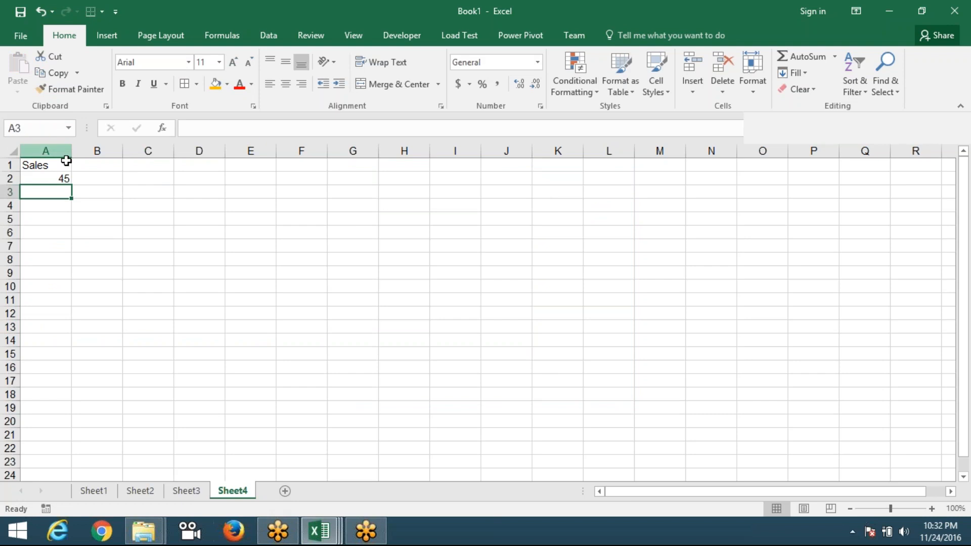
# Step: Fill the random-number formula from A2 down to A33 and replace the formulas in that range with their values
pyautogui.click(66, 178)
pyautogui.moveTo(71, 185); pyautogui.dragTo(73, 464)
pyautogui.hotkey('ctrl', 'c')
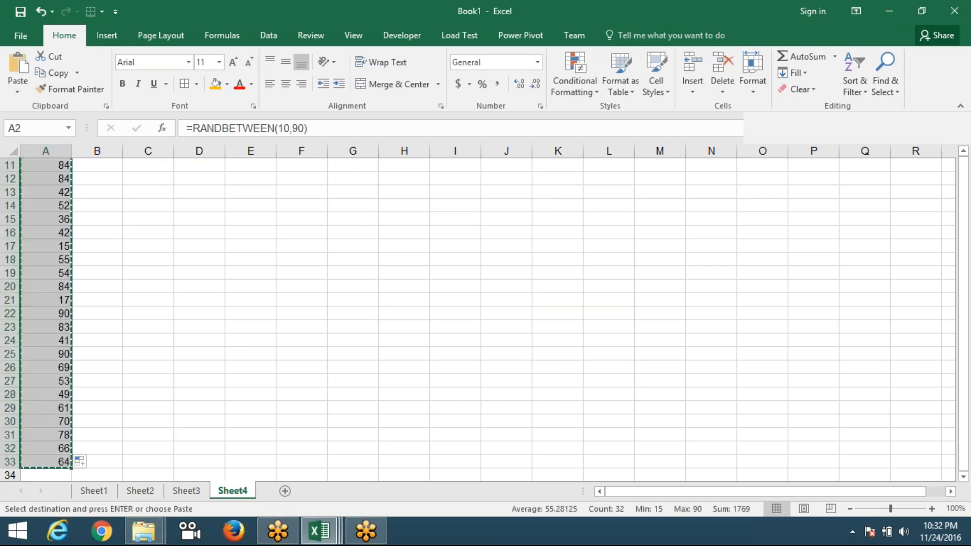
pyautogui.click(18, 93)
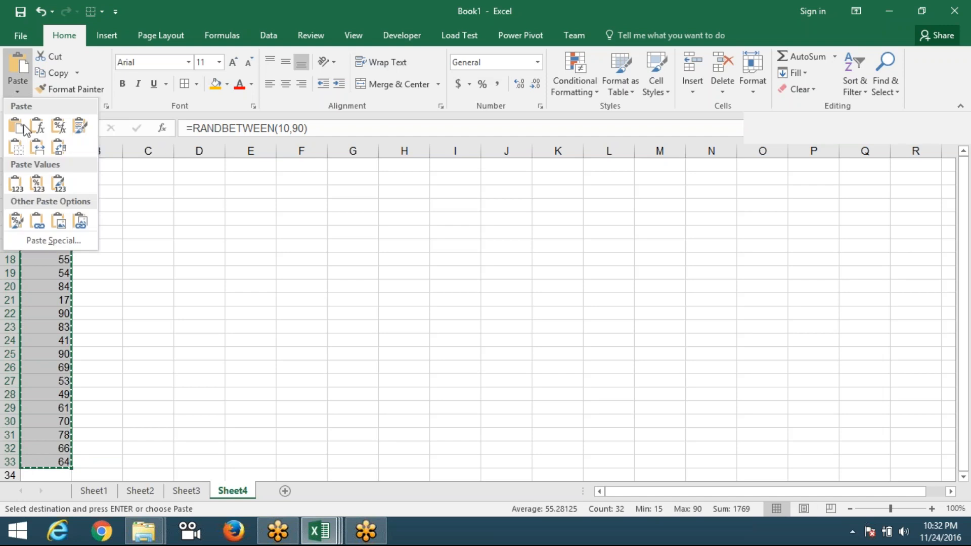
pyautogui.click(22, 183)
pyautogui.write('`')
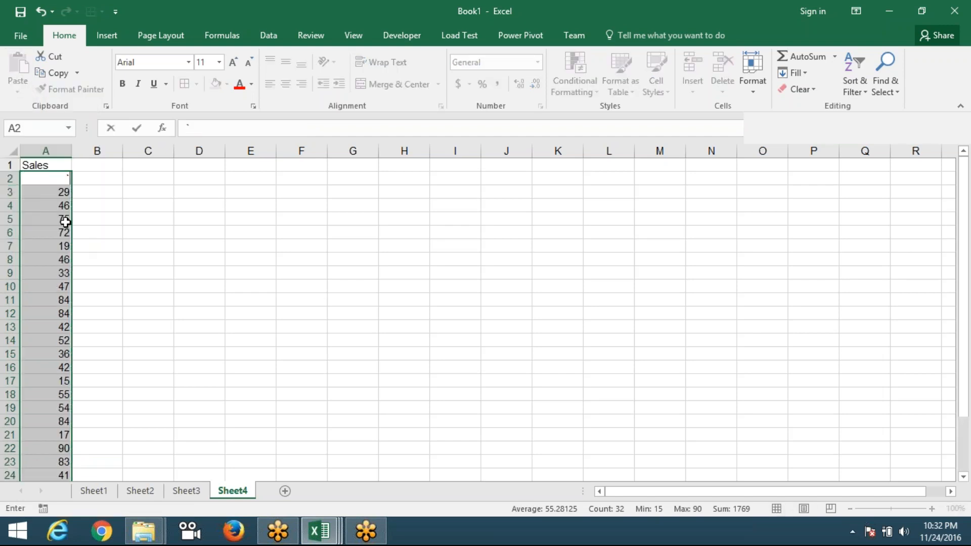
pyautogui.press('Escape')
pyautogui.click(61, 181)
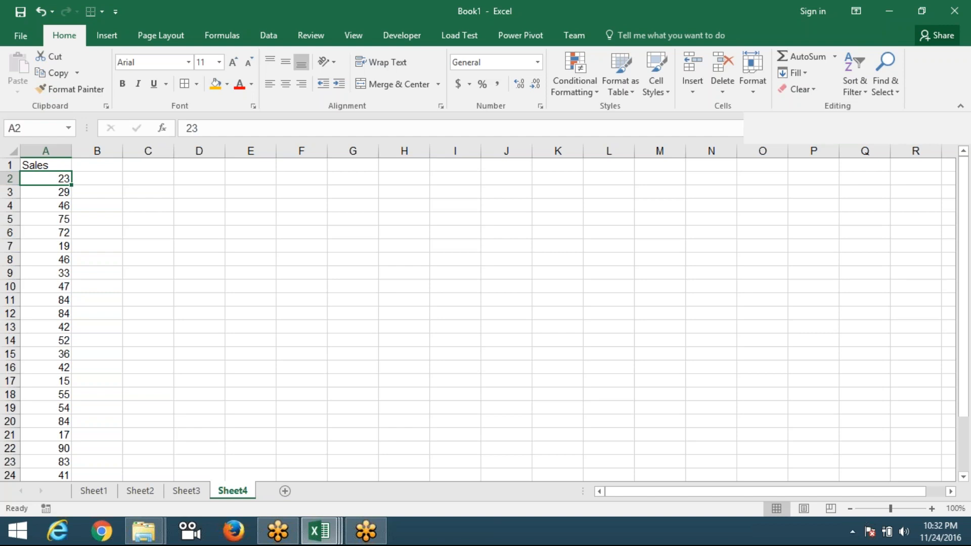
# Step: Enter 20 in cell B2 and 40 in cell B8 beside the Sales figures
pyautogui.click(97, 178)
pyautogui.write('23')
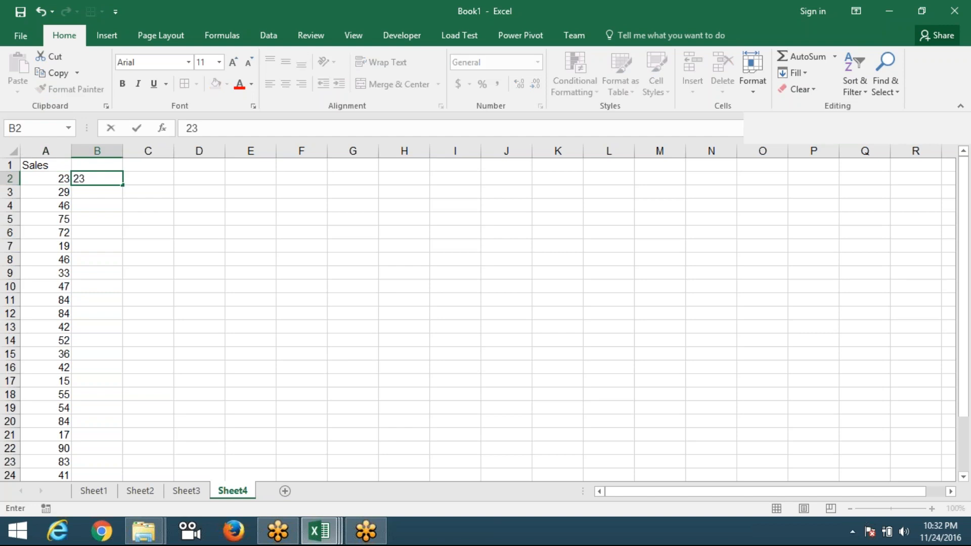
pyautogui.press('BackSpace')
pyautogui.write('0')
pyautogui.press('Up')
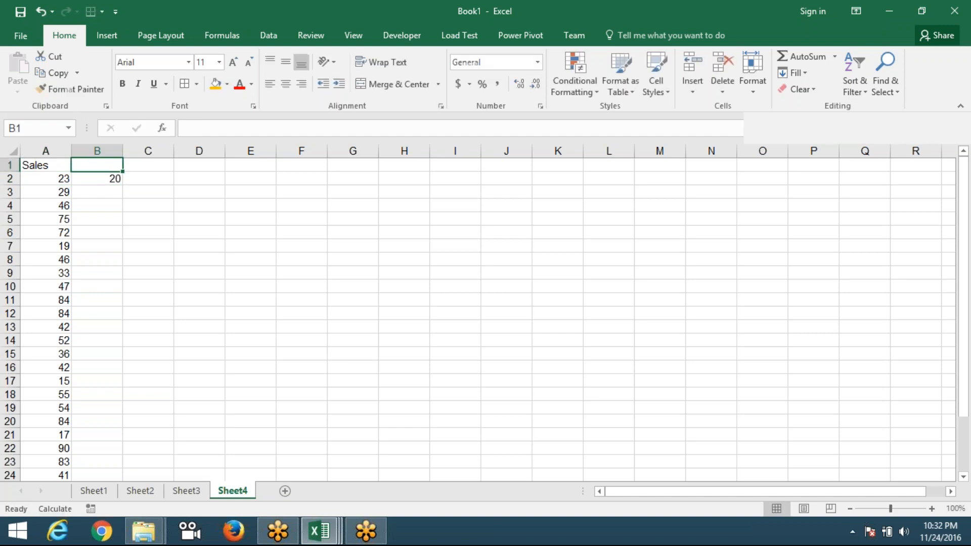
pyautogui.press('Down')
pyautogui.press('Down')
pyautogui.press('Down')
pyautogui.press('Down')
pyautogui.press('Down')
pyautogui.press('Down')
pyautogui.press('Down')
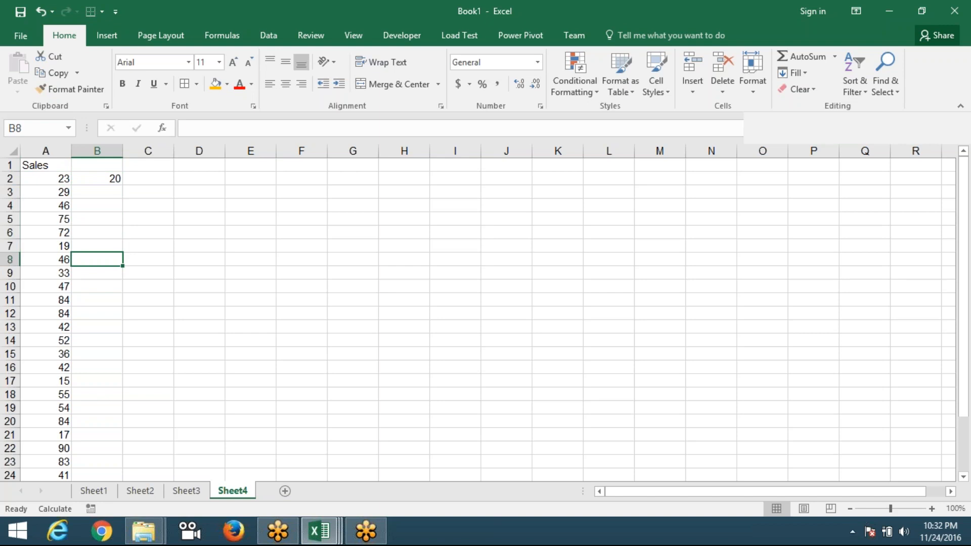
pyautogui.write('40')
pyautogui.press('Down')
# Step: Enter 85 in cell B11 and 32 in cell B17
pyautogui.press('Down')
pyautogui.press('Down')
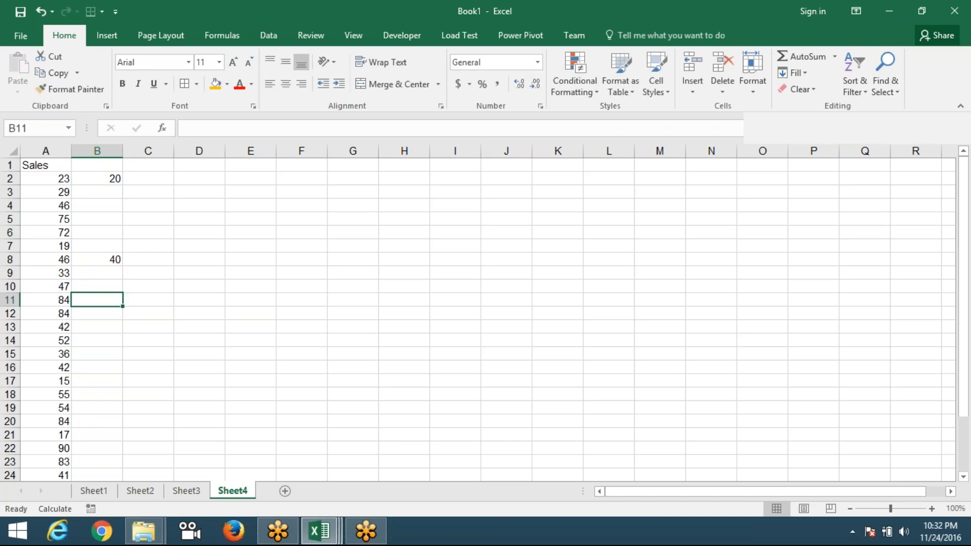
pyautogui.write('85')
pyautogui.press('Down')
pyautogui.press('Down')
pyautogui.press('Down')
pyautogui.press('Down')
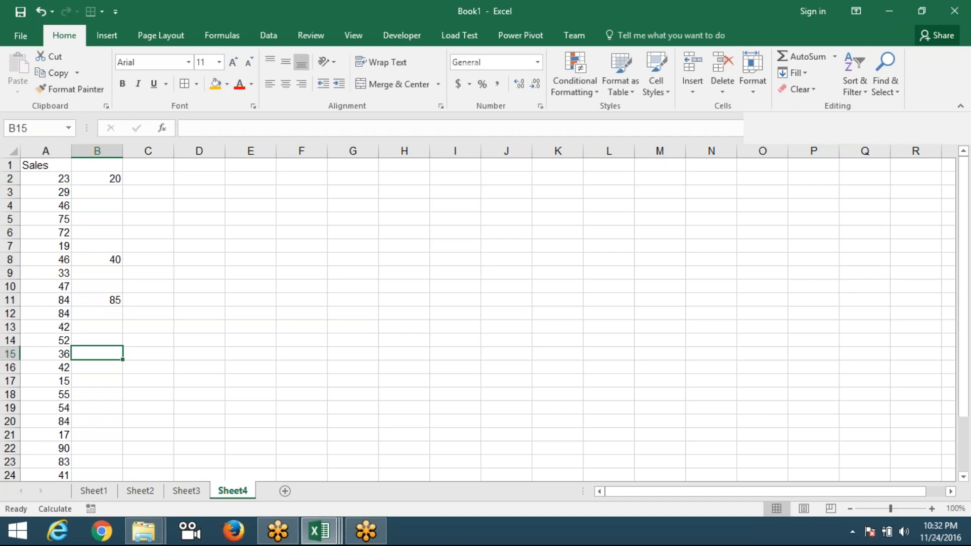
pyautogui.press('Down')
pyautogui.press('Down')
pyautogui.write('32')
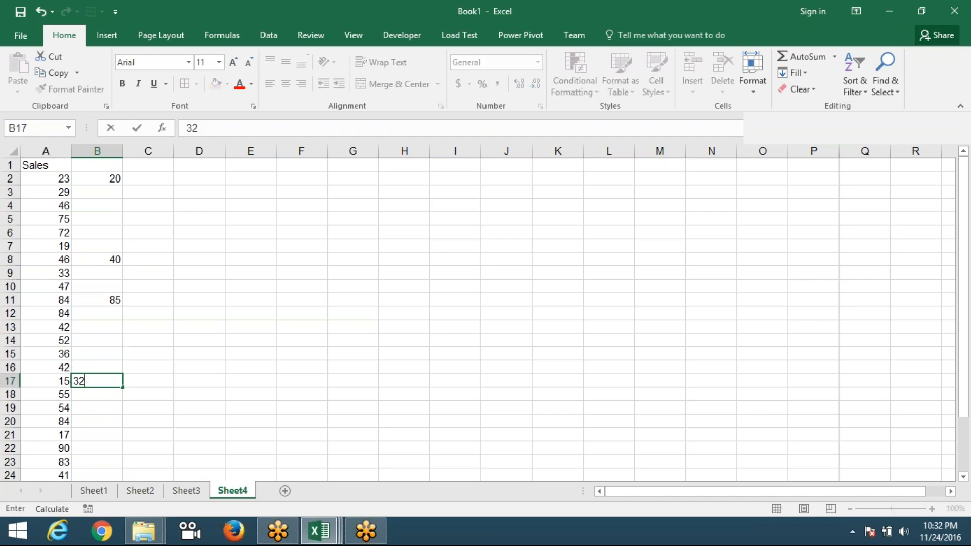
pyautogui.press('Down')
# Step: Enter 82 in cell B22 and 32 in cell B27
pyautogui.press('Down')
pyautogui.press('Down')
pyautogui.press('Down')
pyautogui.press('Down')
pyautogui.write('82')
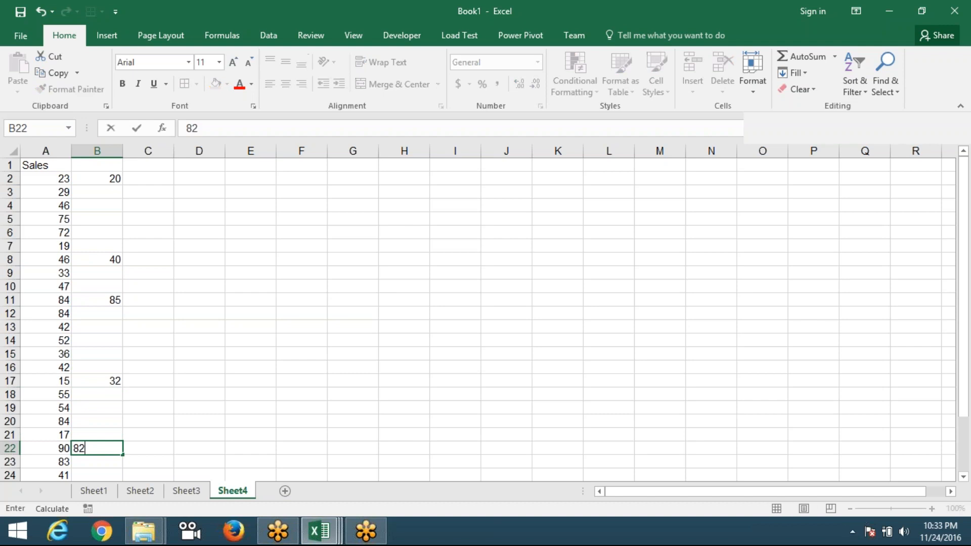
pyautogui.press('Down')
pyautogui.press('Down')
pyautogui.press('Down')
pyautogui.press('Down')
pyautogui.press('Down')
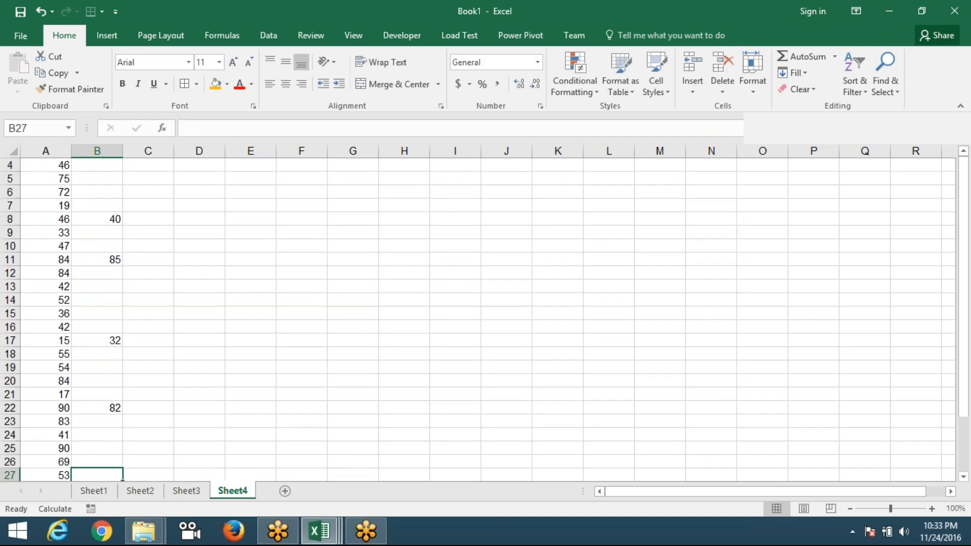
pyautogui.write('32')
pyautogui.press('Down')
pyautogui.press('Down')
pyautogui.press('Down')
pyautogui.press('Down')
pyautogui.press('Down')
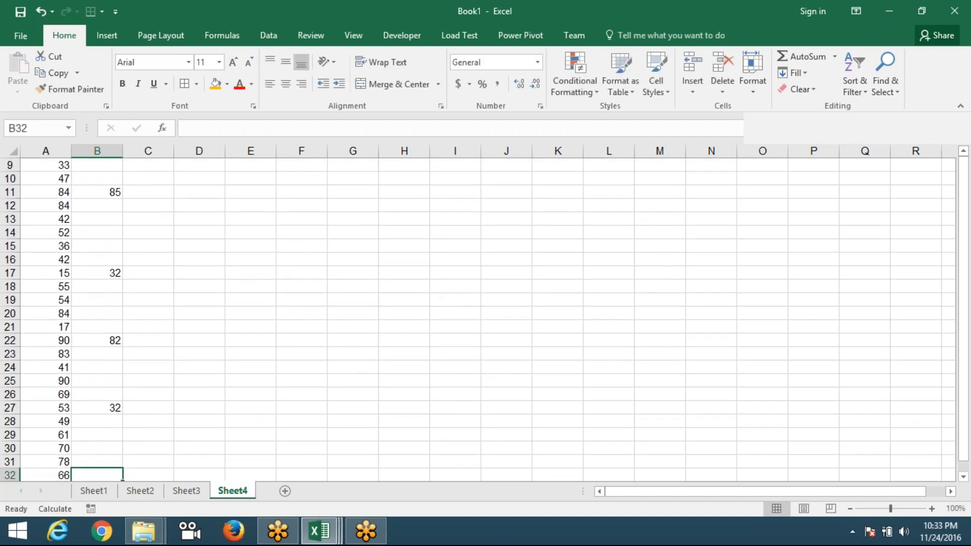
# Step: Compare the Sales values in column A with the scattered replacement values and blank cells in column B
pyautogui.scroll(3, 102, 199)
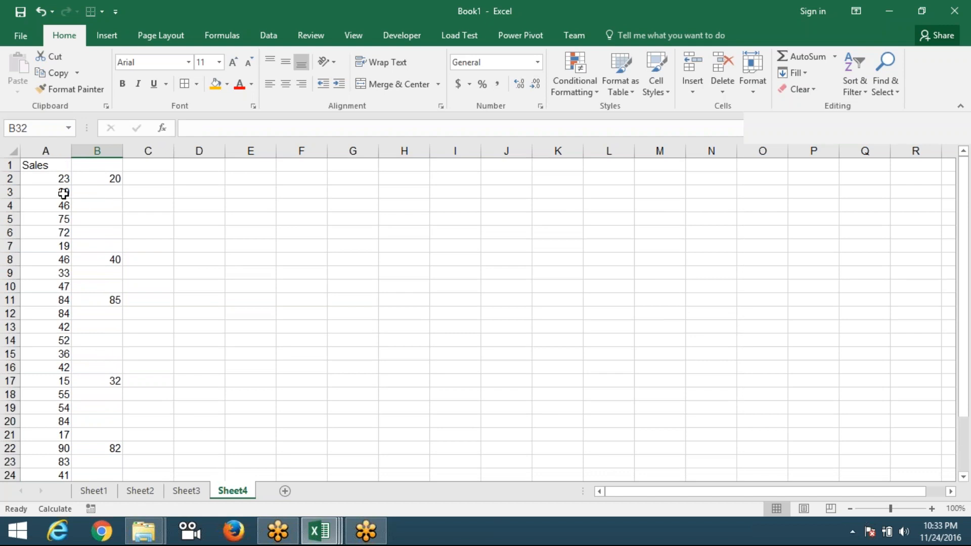
pyautogui.moveTo(63, 193); pyautogui.dragTo(108, 246)
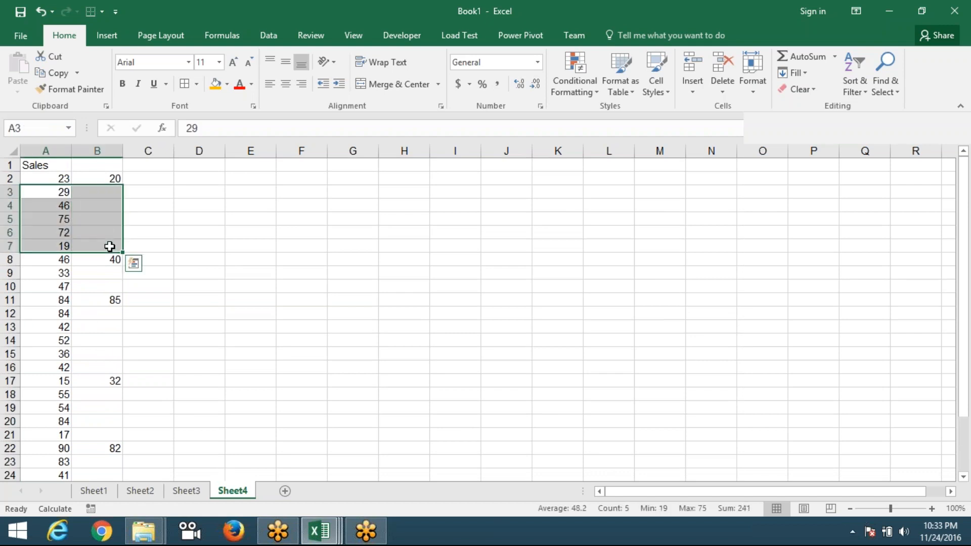
pyautogui.doubleClick(60, 178)
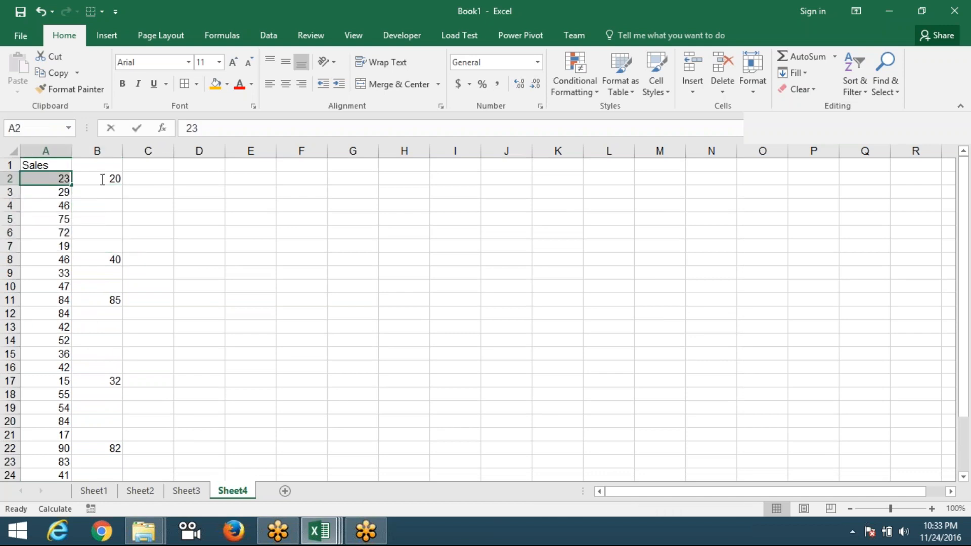
pyautogui.click(114, 195)
pyautogui.click(115, 179)
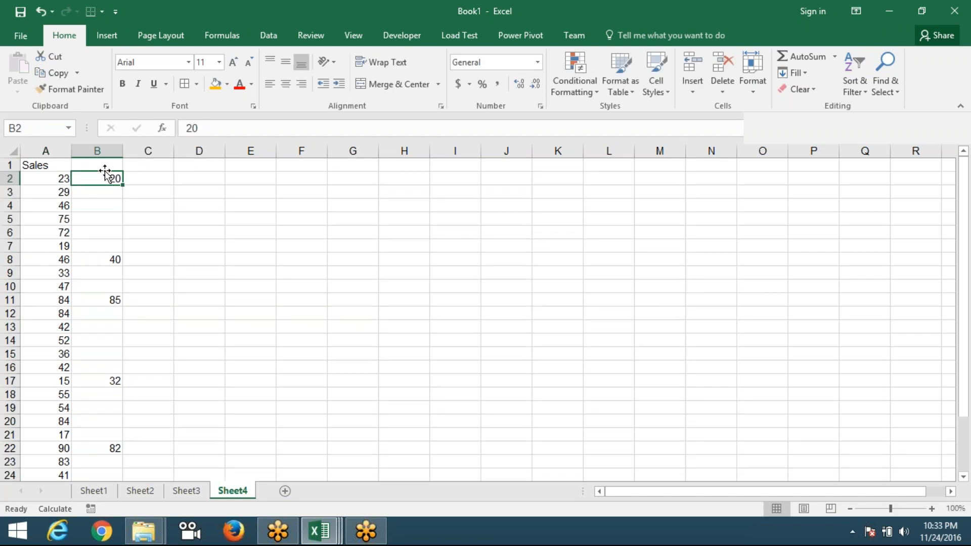
pyautogui.click(109, 217)
pyautogui.click(110, 183)
pyautogui.click(59, 180)
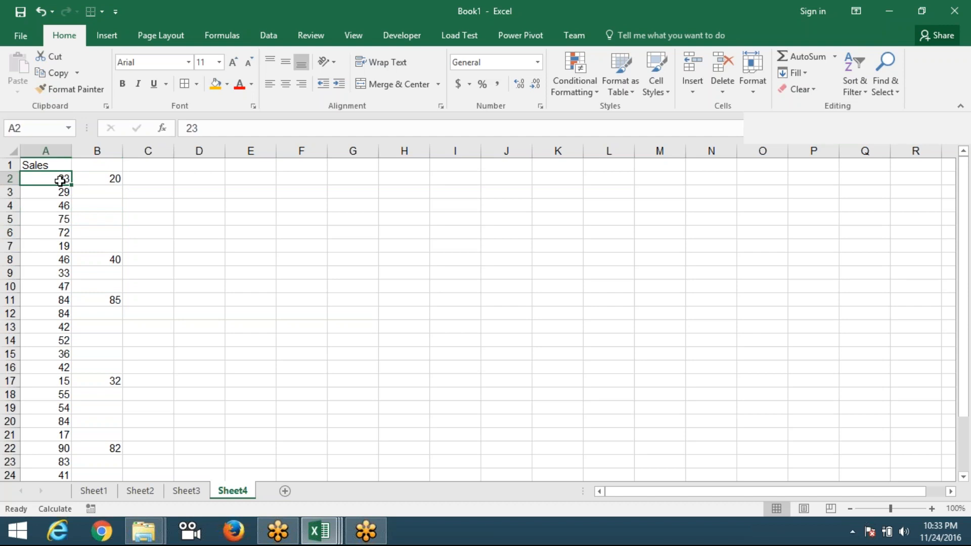
pyautogui.scroll(-5, 86, 249)
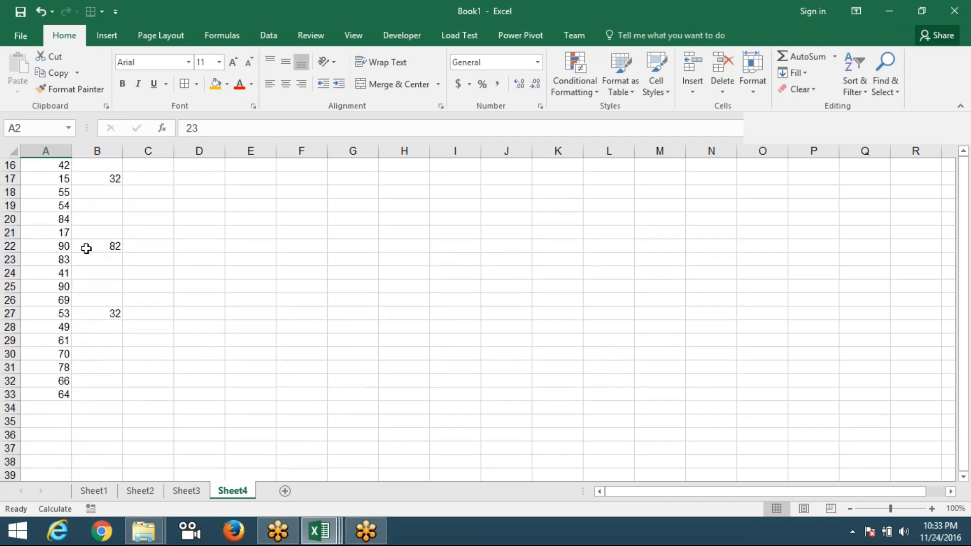
pyautogui.scroll(5, 86, 248)
pyautogui.click(99, 152)
pyautogui.click(48, 152)
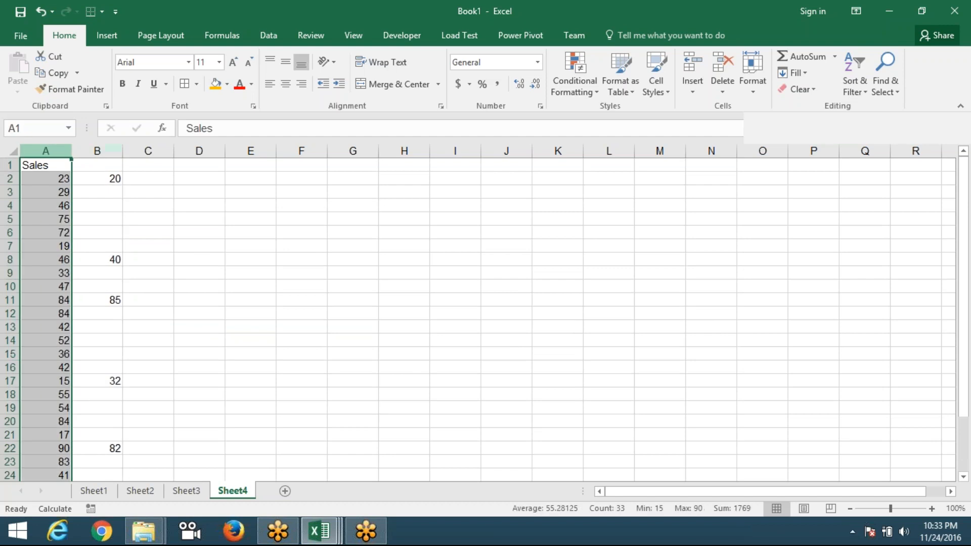
pyautogui.moveTo(100, 182); pyautogui.dragTo(101, 217)
pyautogui.moveTo(54, 195); pyautogui.dragTo(54, 243)
pyautogui.click(93, 230)
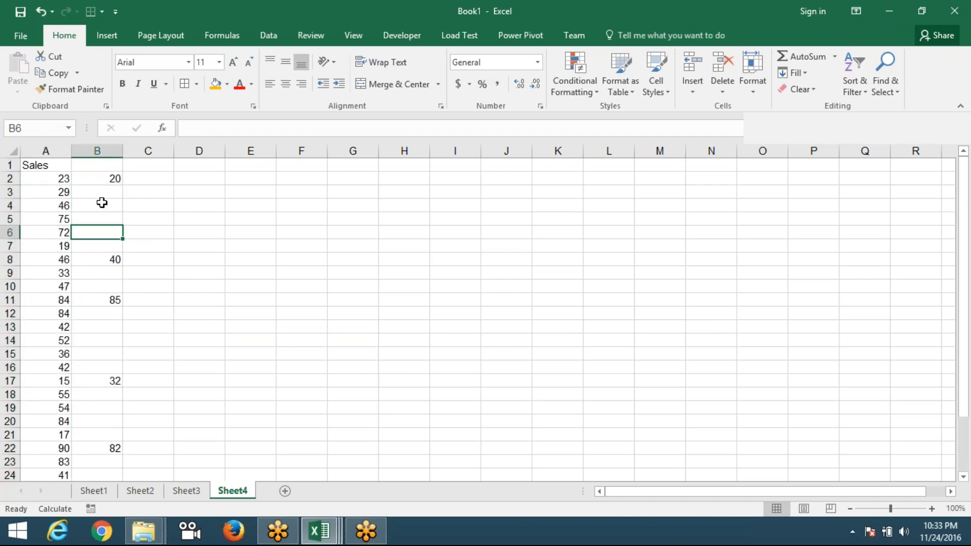
# Step: Copy column B and paste it over the Sales values in column A using Paste Special with Skip blanks
pyautogui.click(98, 152)
pyautogui.hotkey('ctrl', 'c')
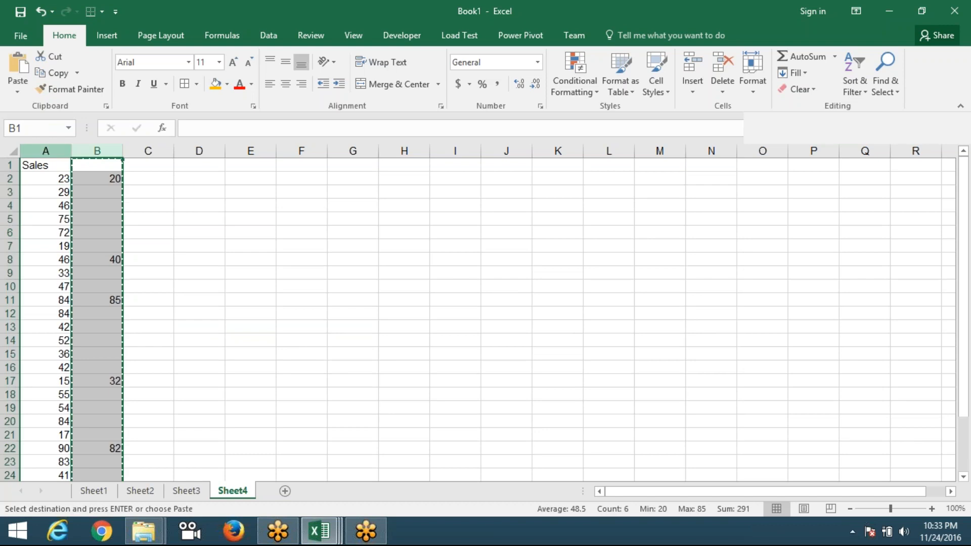
pyautogui.click(55, 151)
pyautogui.rightClick(57, 152)
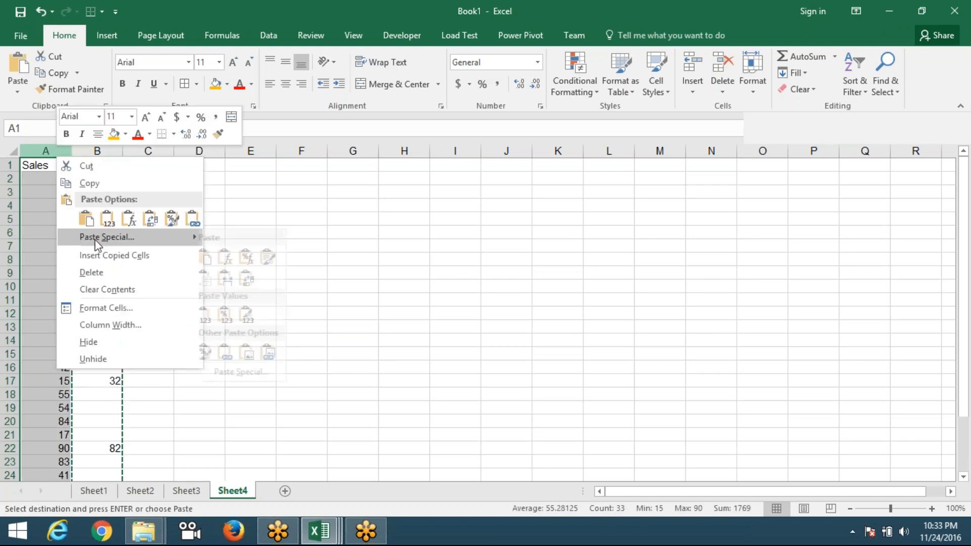
pyautogui.click(101, 237)
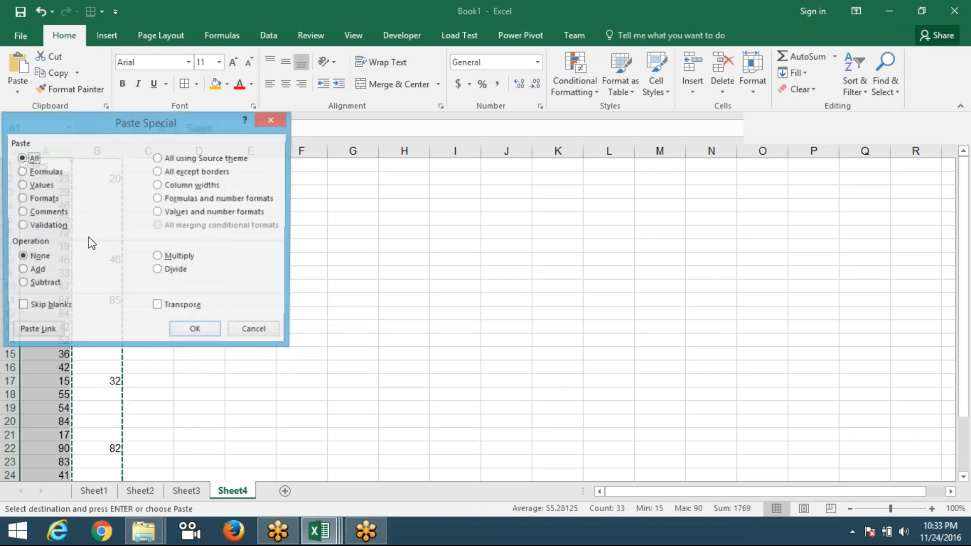
pyautogui.click(63, 308)
pyautogui.moveTo(178, 120); pyautogui.dragTo(317, 119)
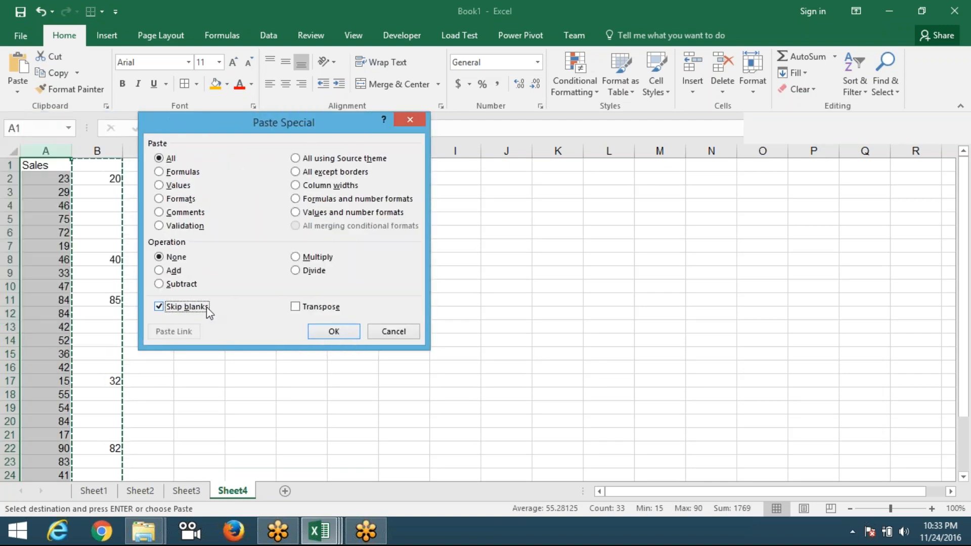
pyautogui.moveTo(257, 122); pyautogui.dragTo(310, 123)
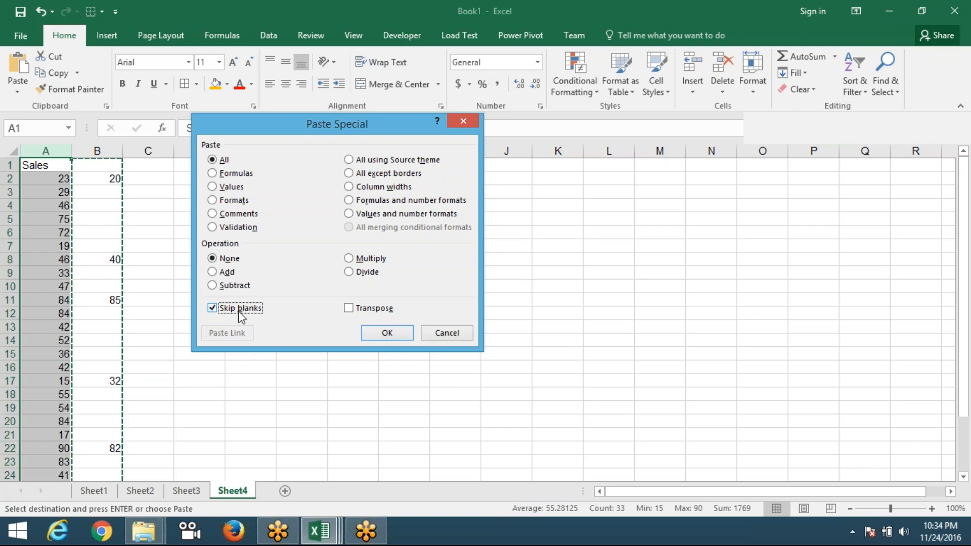
pyautogui.click(394, 335)
pyautogui.click(394, 335)
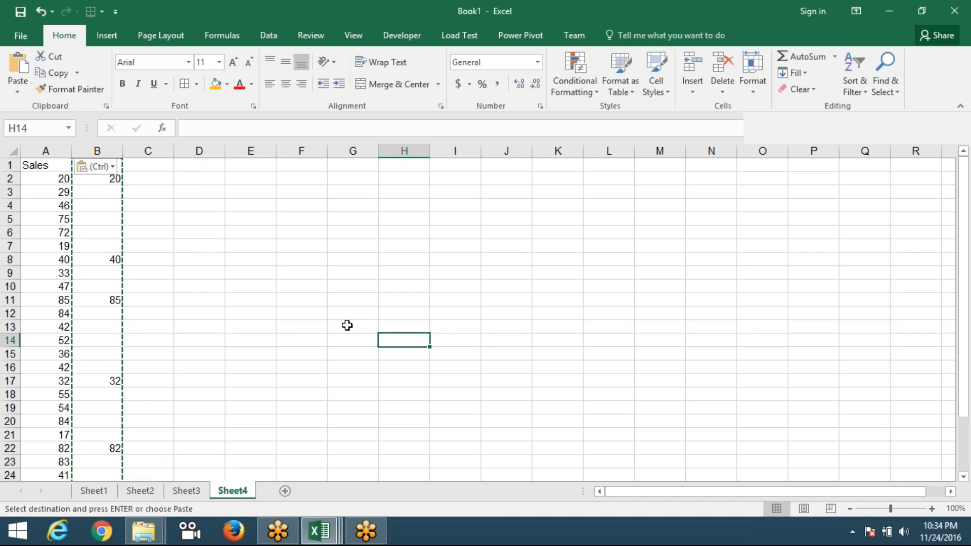
pyautogui.press('Escape')
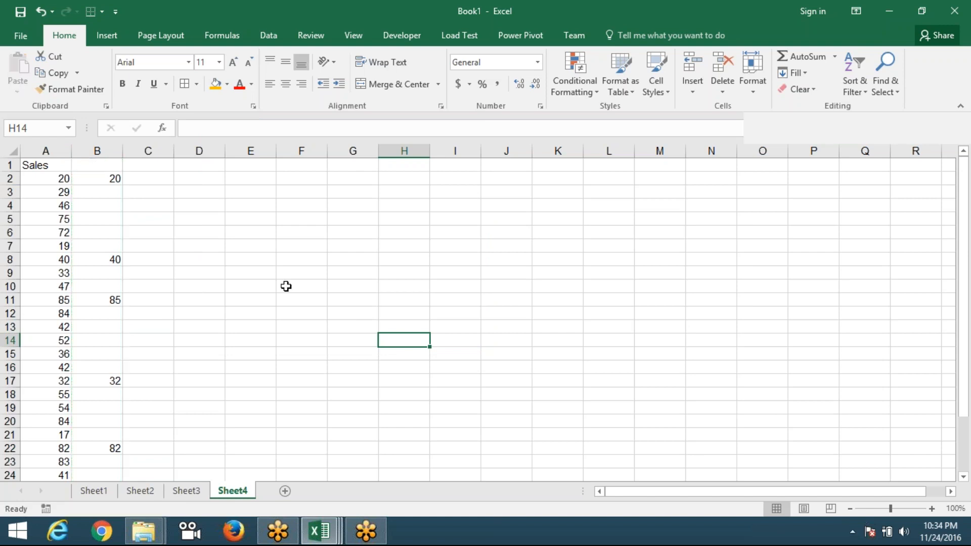
pyautogui.click(238, 234)
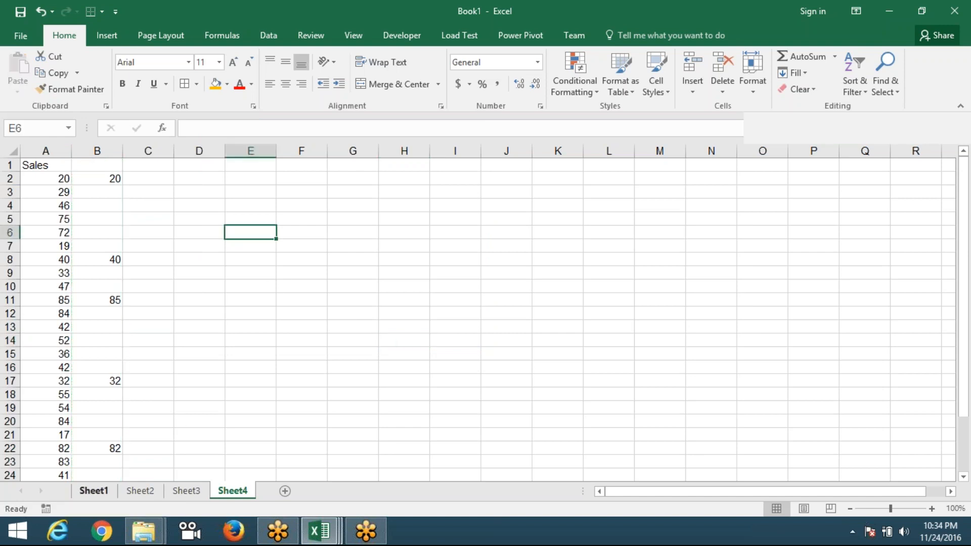
# Step: On Sheet1, copy the Name, Roll and Marks table in A1:C6 and paste it transposed at cell F7
pyautogui.click(94, 491)
pyautogui.moveTo(44, 165); pyautogui.dragTo(94, 232)
pyautogui.hotkey('ctrl', 'c')
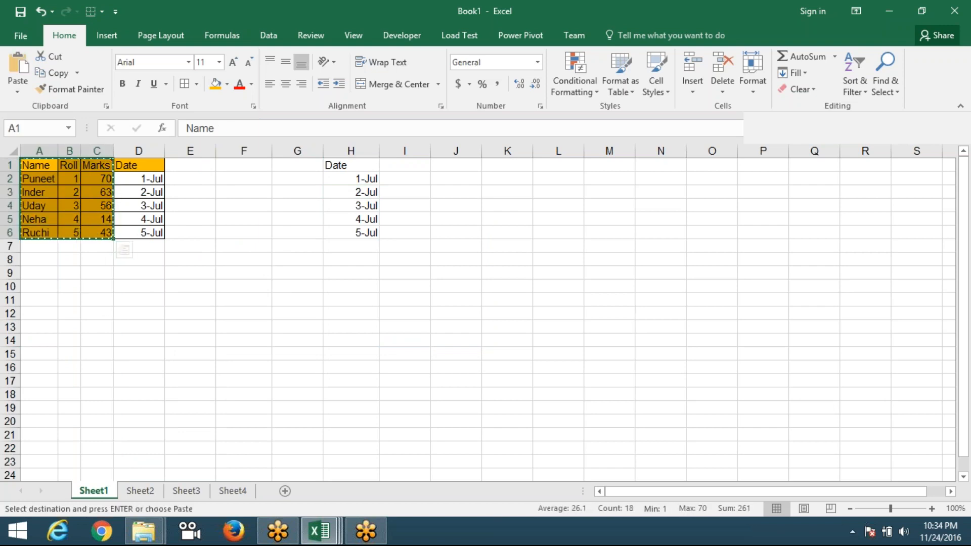
pyautogui.rightClick(292, 259)
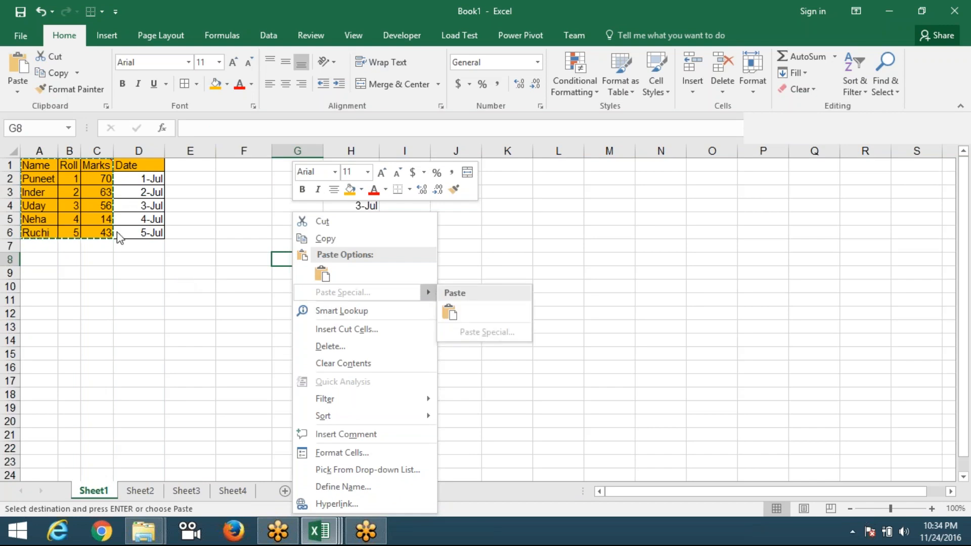
pyautogui.click(65, 188)
pyautogui.moveTo(39, 165); pyautogui.dragTo(96, 234)
pyautogui.rightClick(255, 247)
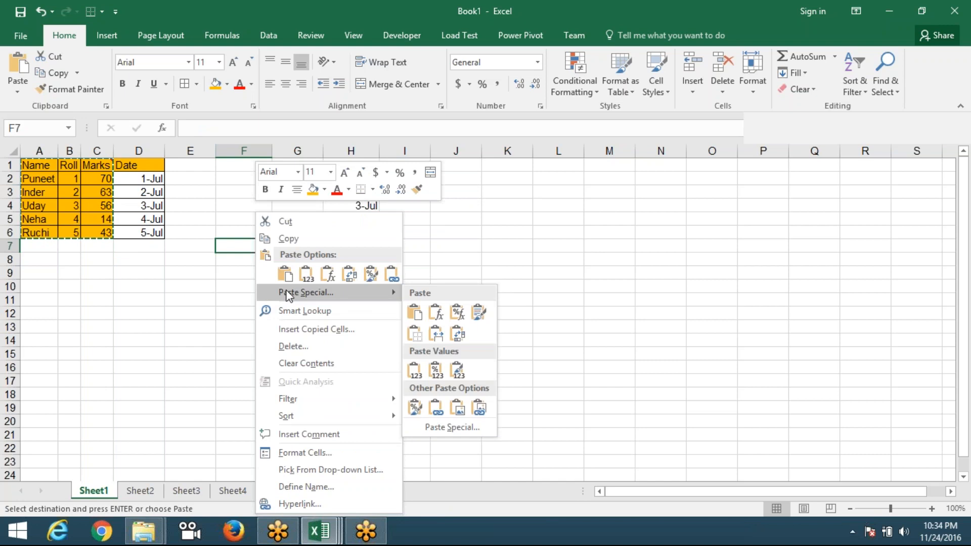
pyautogui.click(284, 292)
pyautogui.click(302, 358)
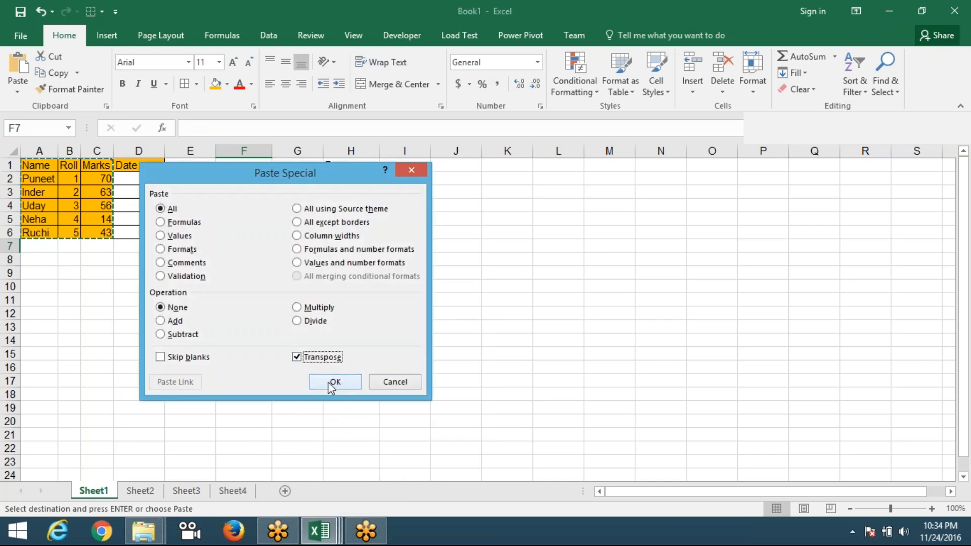
pyautogui.click(327, 381)
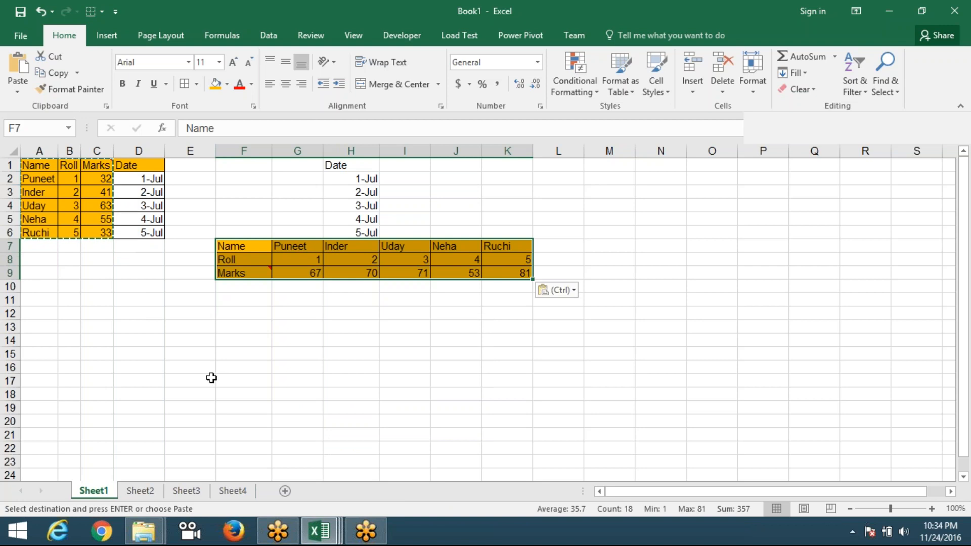
# Step: Undo the transposed paste at F7 and end the copy mode
pyautogui.hotkey('ctrl', 'z')
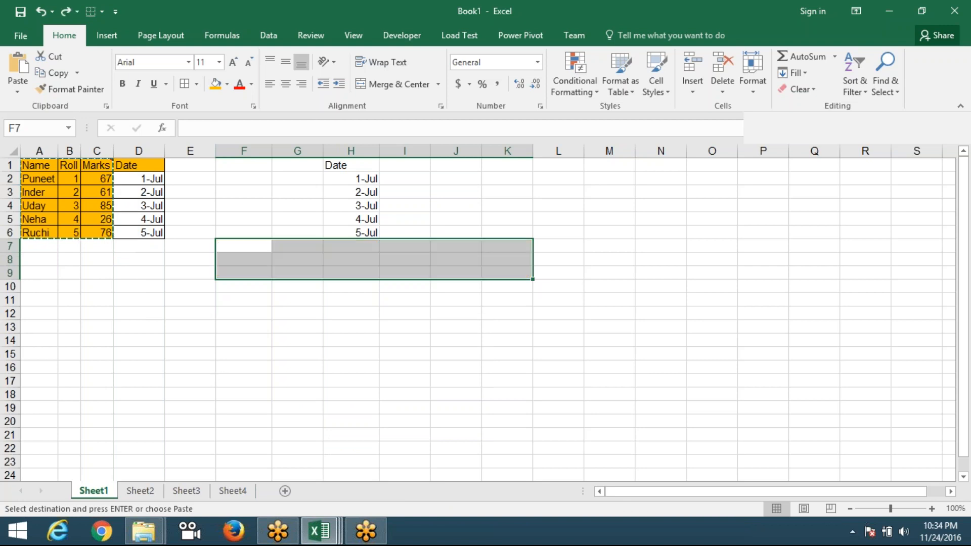
pyautogui.click(172, 287)
pyautogui.press('Escape')
pyautogui.click(146, 286)
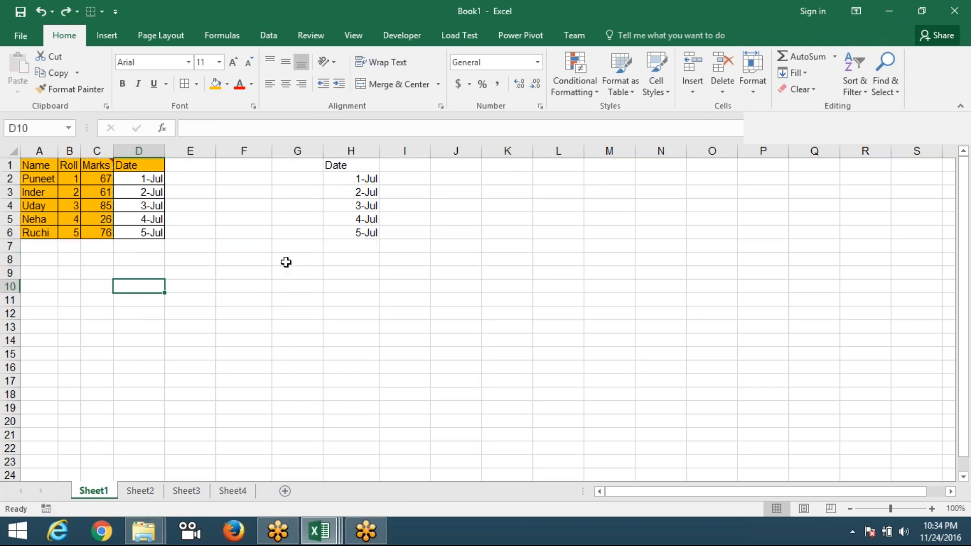
# Step: Clear the duplicate Date entries from column H
pyautogui.click(218, 211)
pyautogui.click(142, 195)
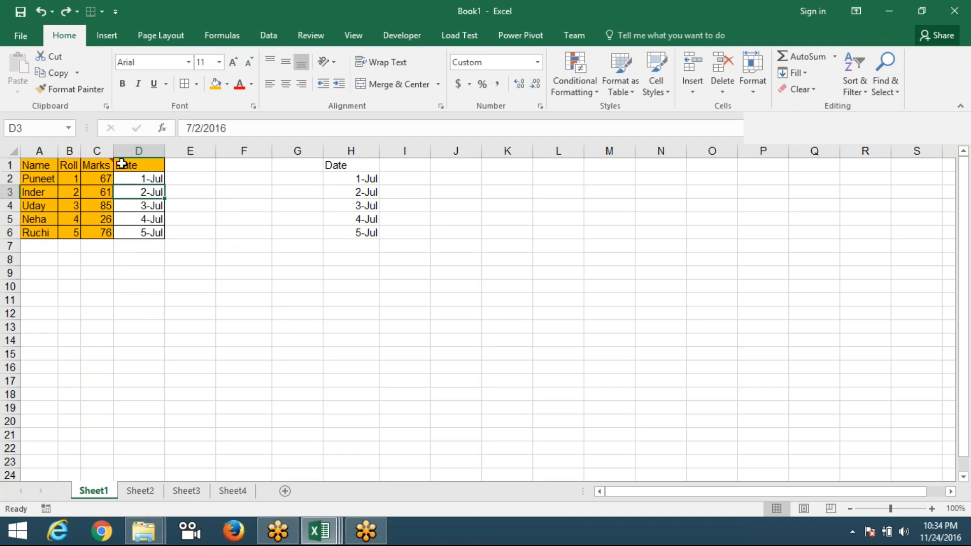
pyautogui.click(205, 259)
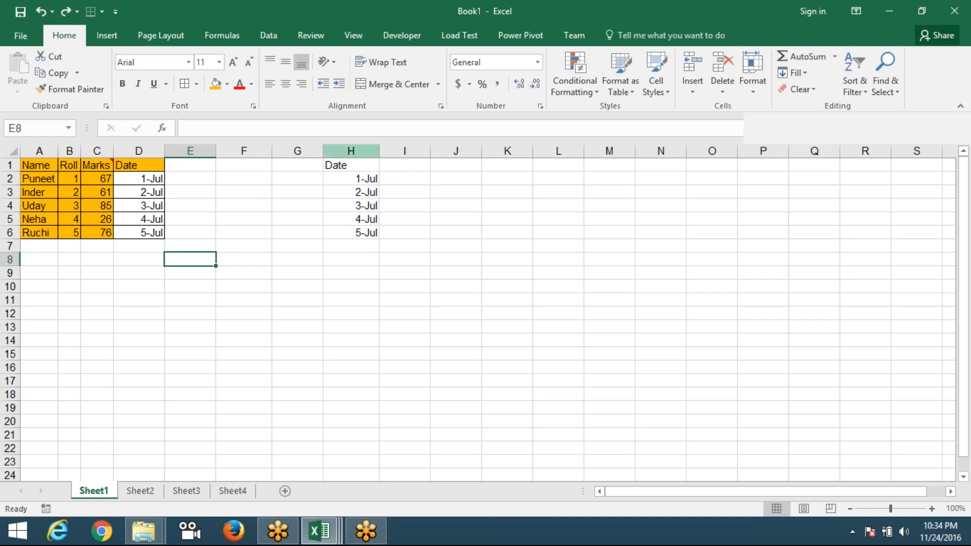
pyautogui.click(350, 150)
pyautogui.press('Delete')
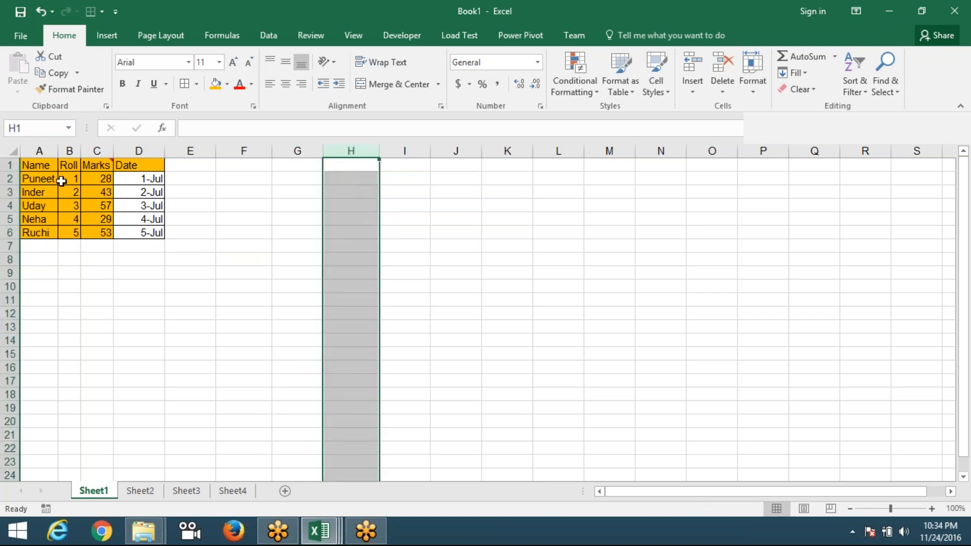
# Step: Copy the Marks column C and paste it over itself as values only
pyautogui.click(97, 151)
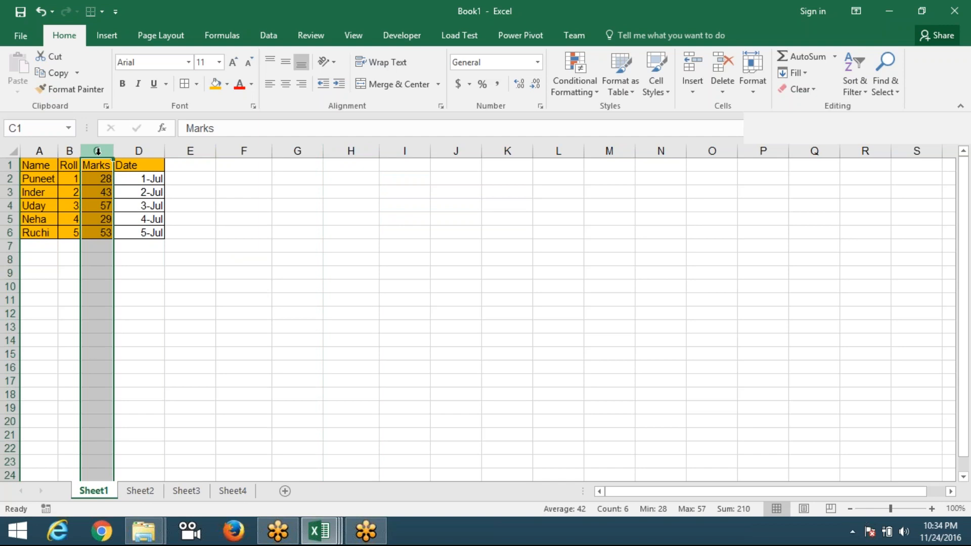
pyautogui.hotkey('ctrl', 'c')
pyautogui.click(18, 91)
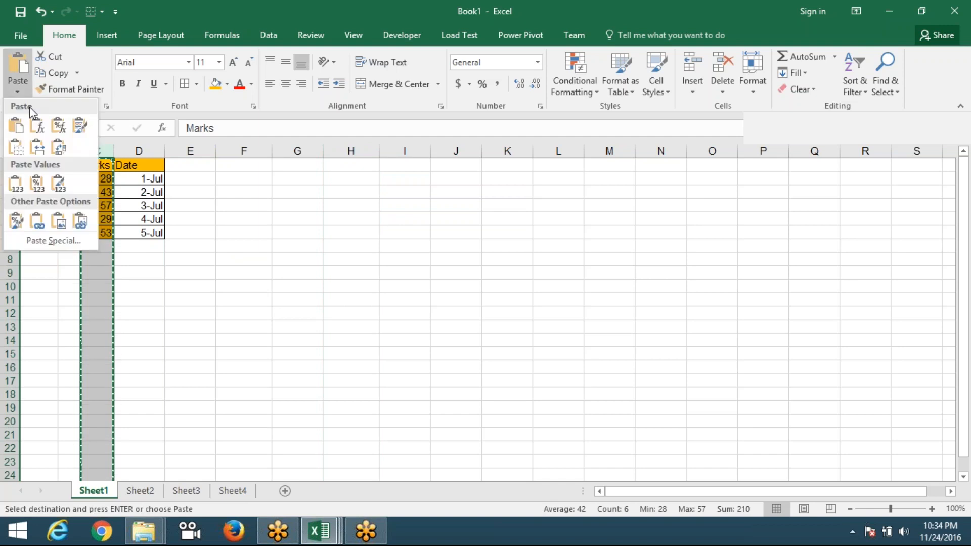
pyautogui.click(15, 187)
pyautogui.press('Escape')
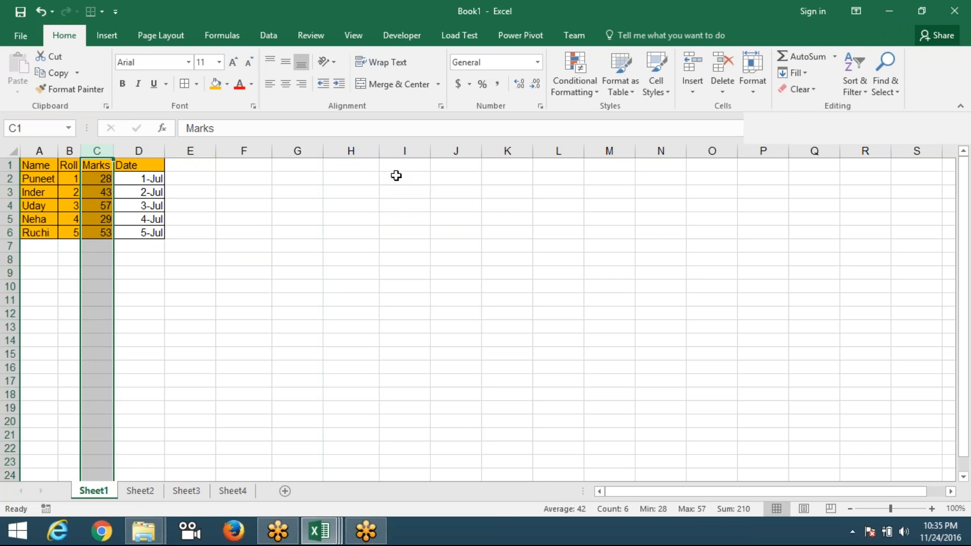
# Step: Link cell H2 to the first name with the formula =A2, check it, and clear H2 again
pyautogui.click(371, 179)
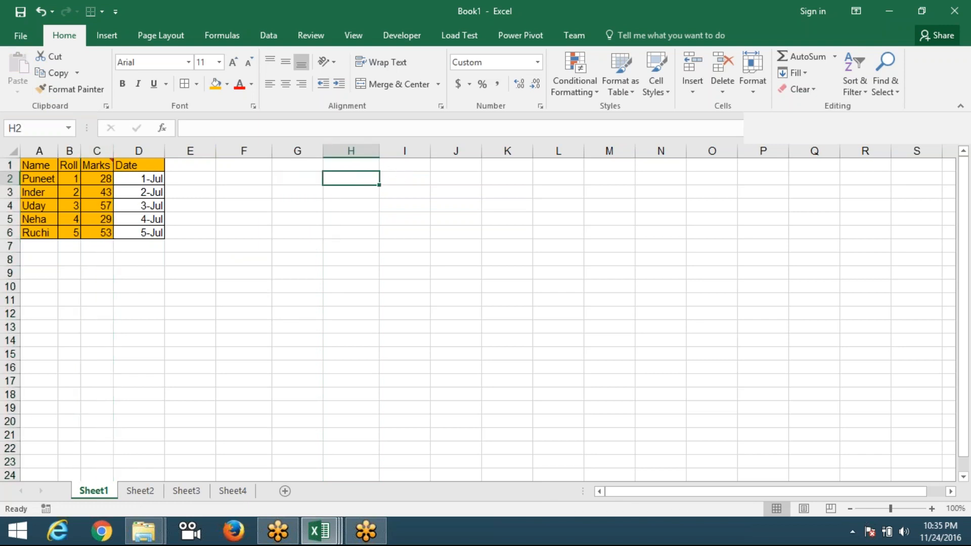
pyautogui.write('=')
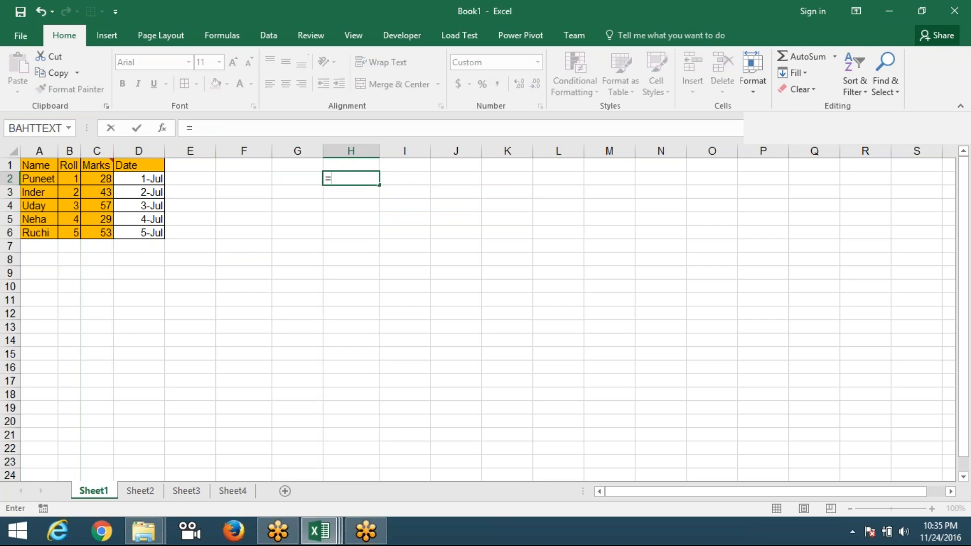
pyautogui.click(48, 177)
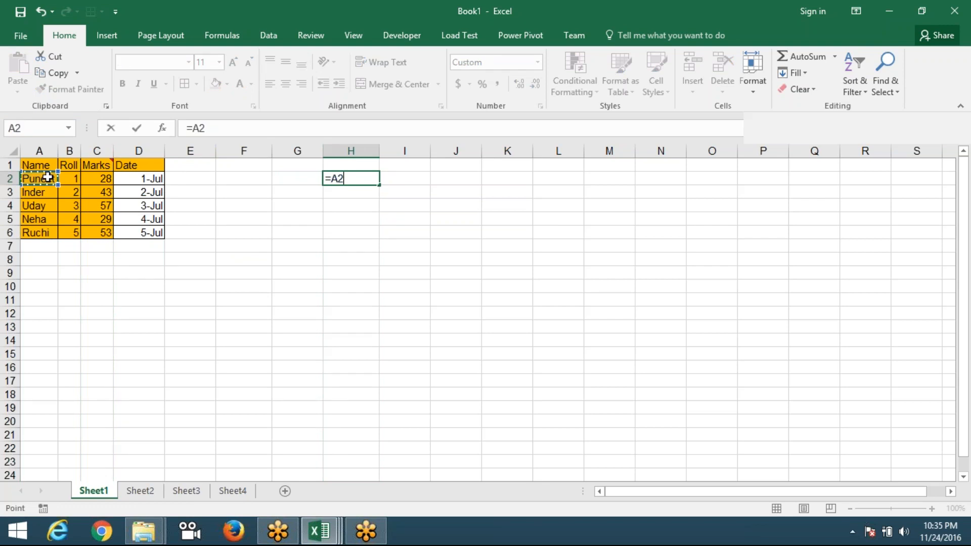
pyautogui.hotkey('ctrl', 'Return')
pyautogui.click(48, 177)
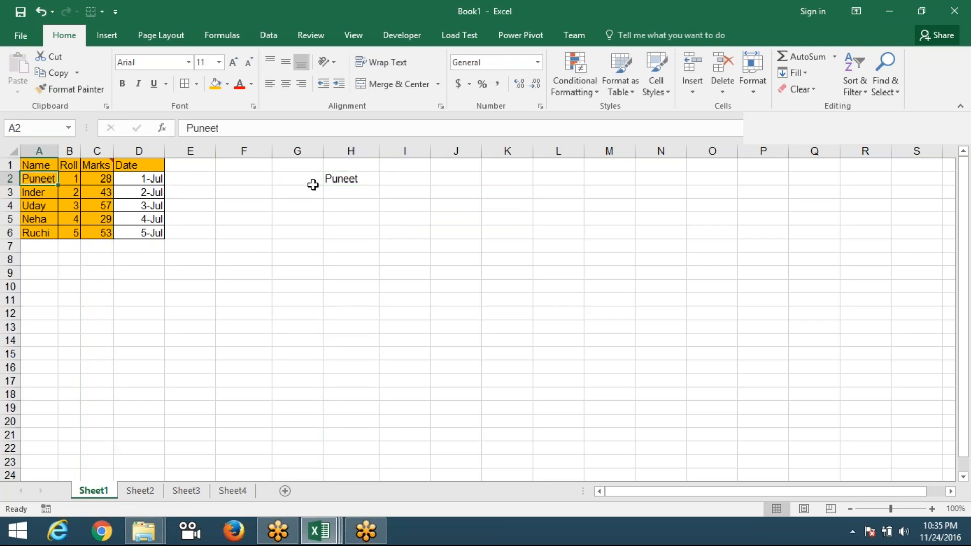
pyautogui.click(351, 181)
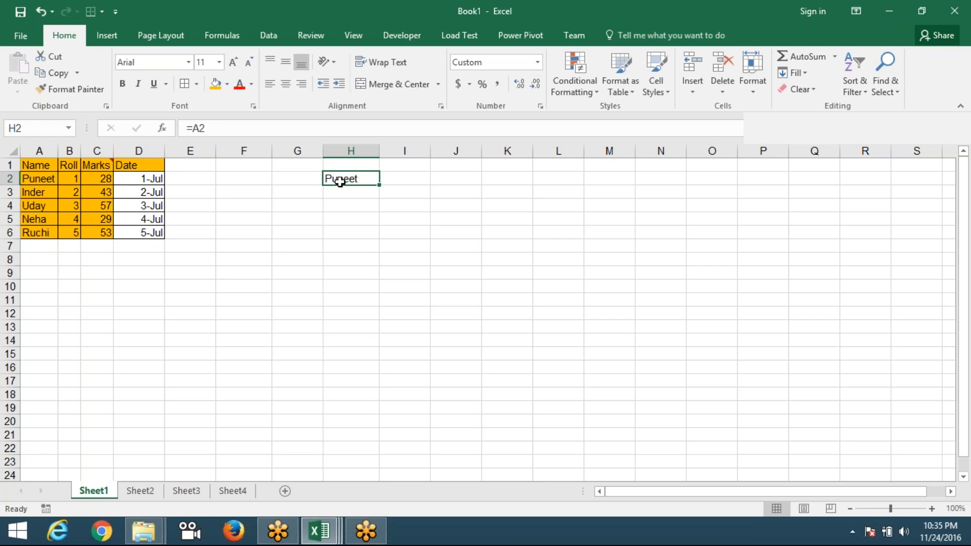
pyautogui.press('Delete')
# Step: Copy the table A1:D6, paste it at H1 as linked cells with Paste Link, and check the formula in H3
pyautogui.click(44, 166)
pyautogui.moveTo(43, 171); pyautogui.dragTo(131, 227)
pyautogui.hotkey('ctrl', 'c')
pyautogui.click(337, 174)
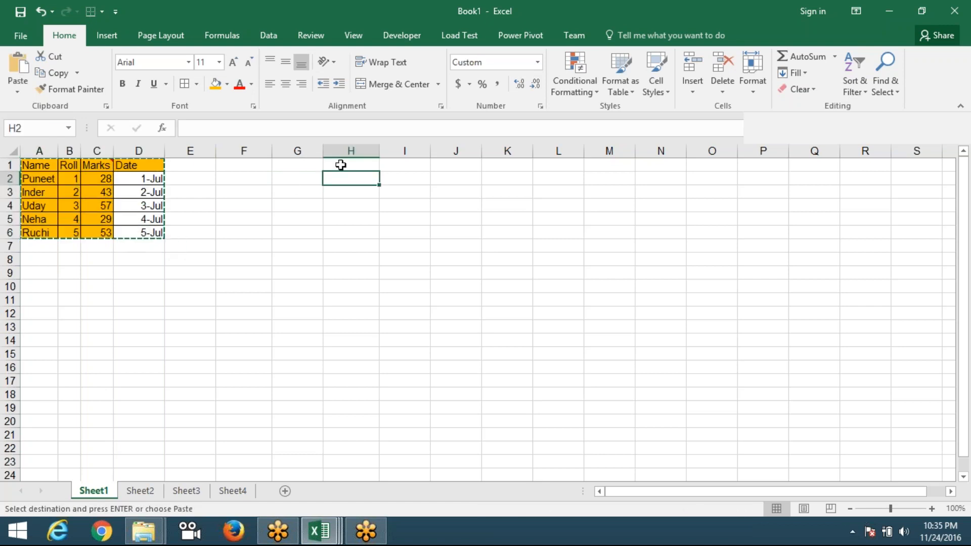
pyautogui.rightClick(341, 164)
pyautogui.click(372, 245)
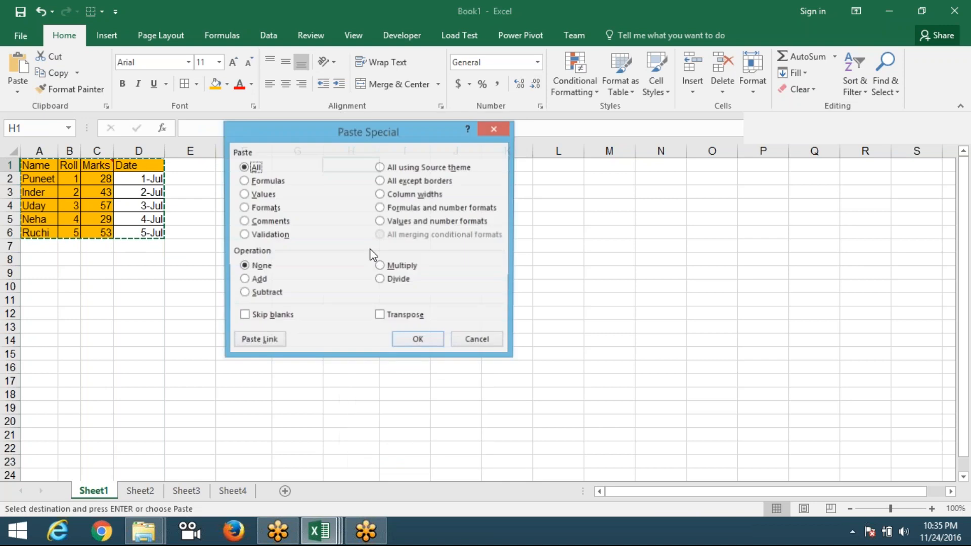
pyautogui.click(262, 340)
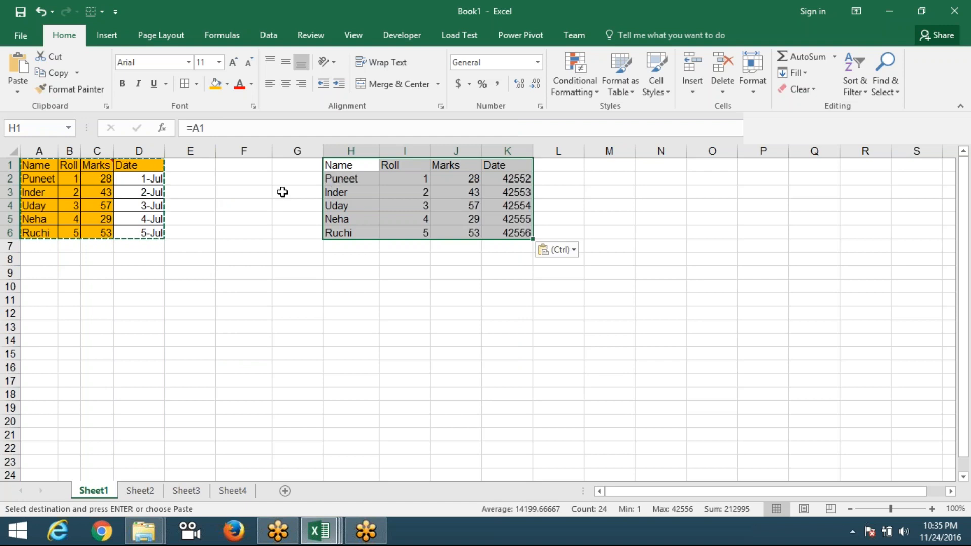
pyautogui.click(328, 194)
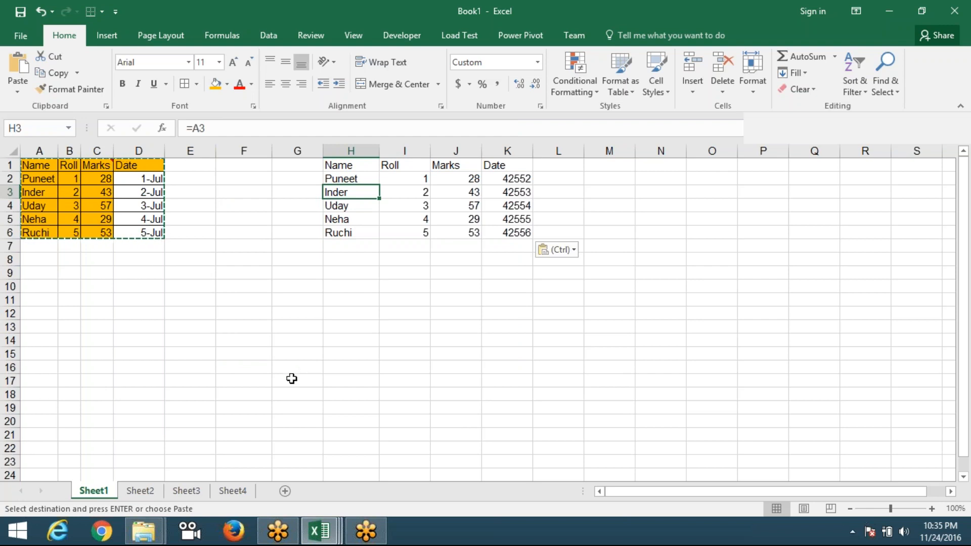
# Step: On Sheet2, delete columns E through H, including the empty formatted block
pyautogui.click(138, 491)
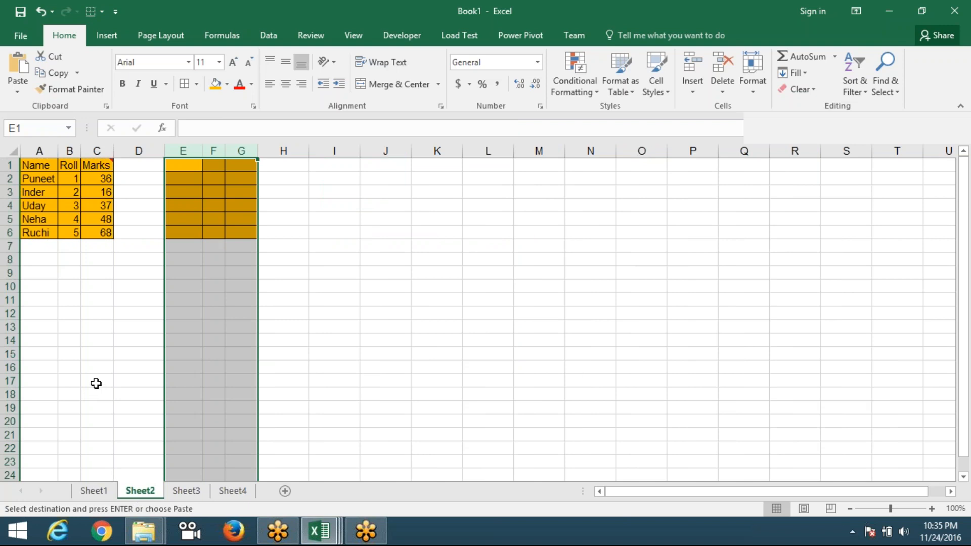
pyautogui.click(110, 366)
pyautogui.click(183, 150)
pyautogui.moveTo(266, 154); pyautogui.dragTo(283, 150)
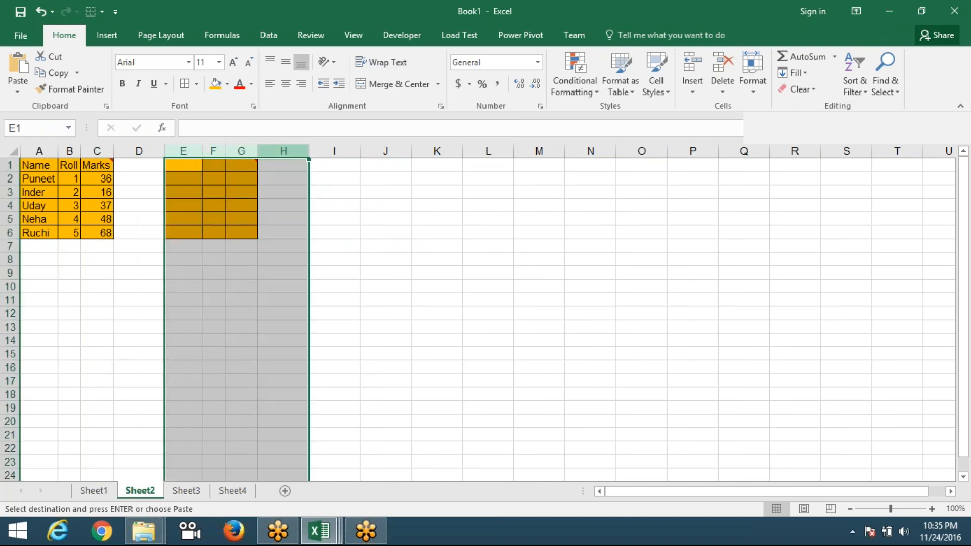
pyautogui.hotkey('ctrl', 'z')
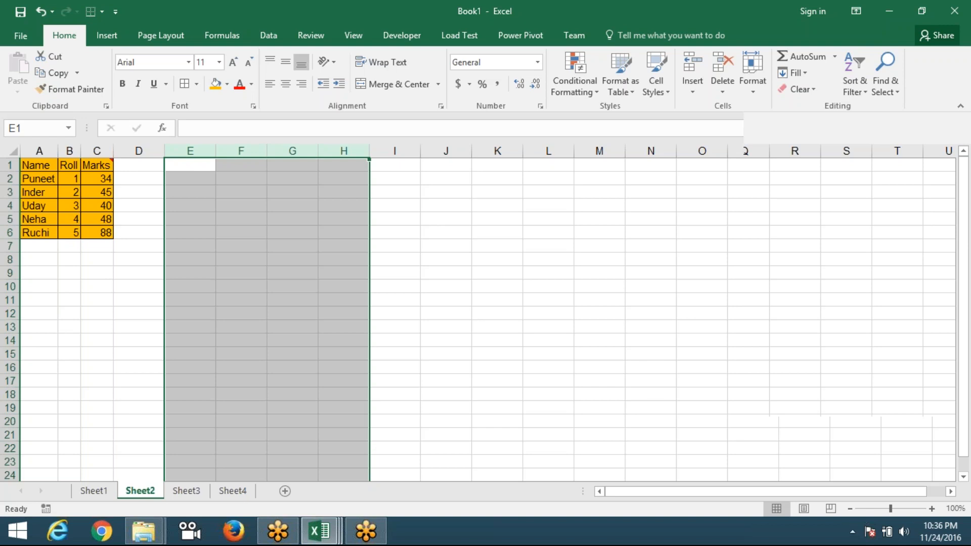
# Step: Copy the table A1:C6 and paste it at G9 as a static picture
pyautogui.click(123, 232)
pyautogui.moveTo(30, 161); pyautogui.dragTo(99, 230)
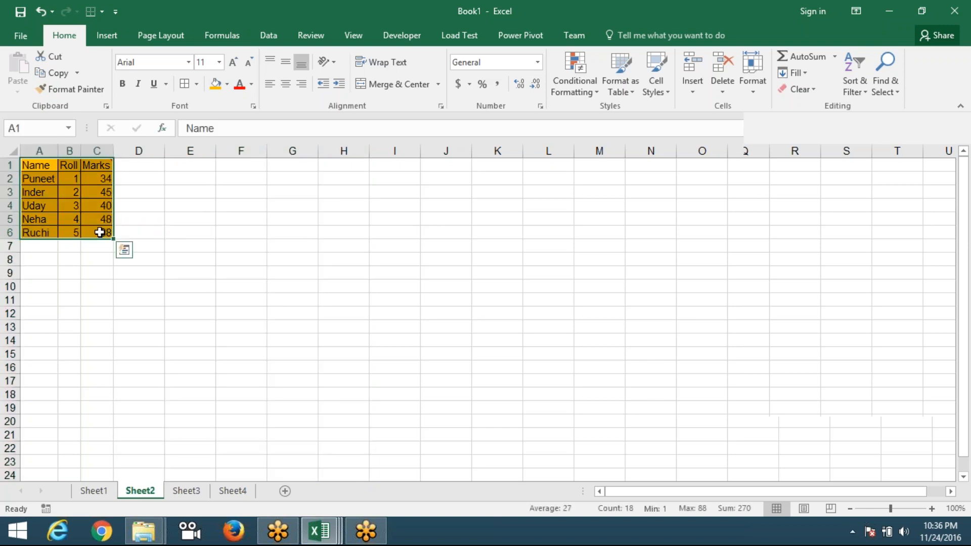
pyautogui.hotkey('ctrl', 'c')
pyautogui.click(292, 271)
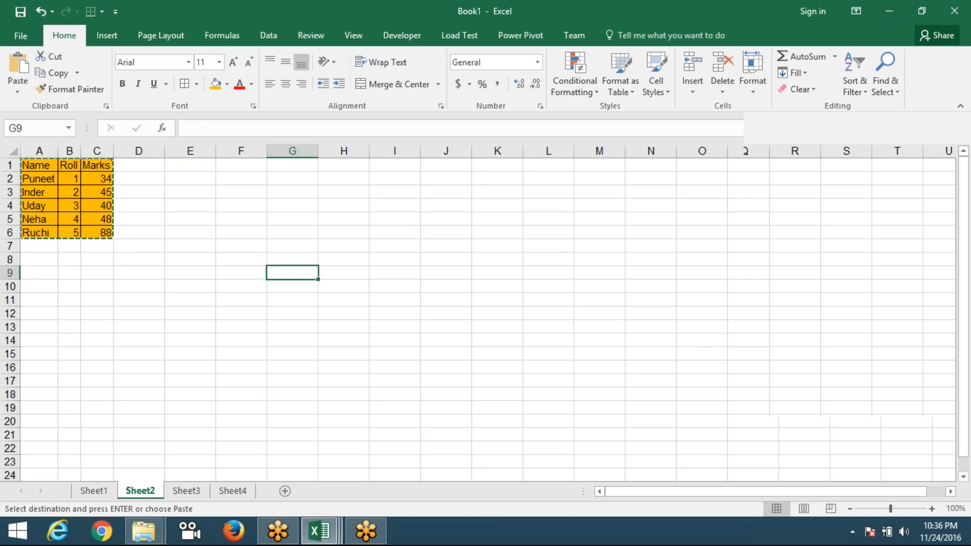
pyautogui.click(17, 91)
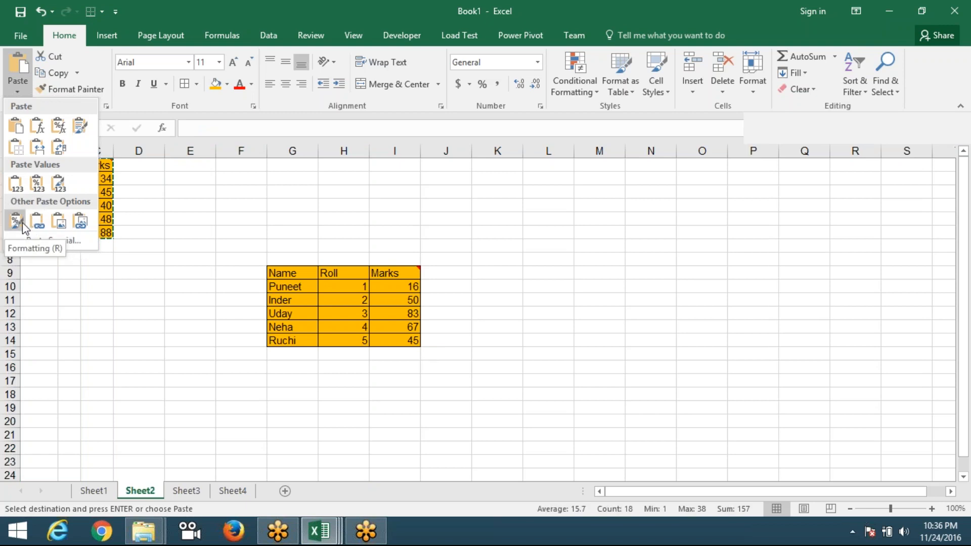
pyautogui.click(58, 224)
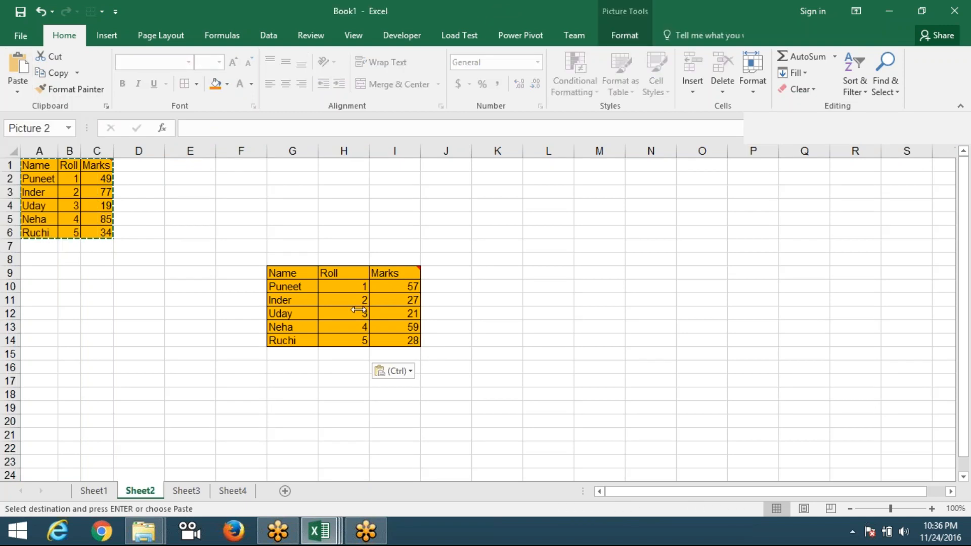
# Step: Move the pasted picture up to around I2:K8, and edit an empty cell to recalculate the random marks
pyautogui.doubleClick(359, 309)
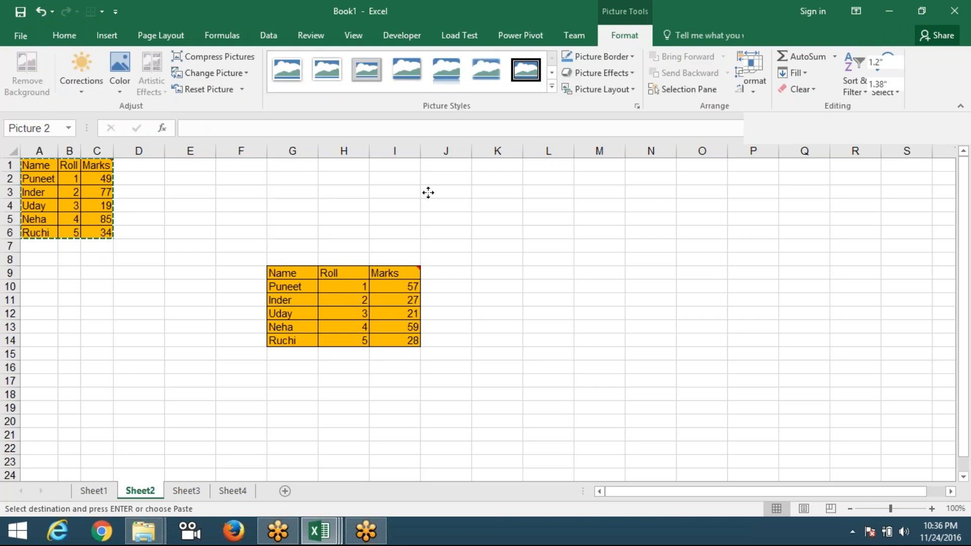
pyautogui.click(304, 370)
pyautogui.doubleClick(239, 364)
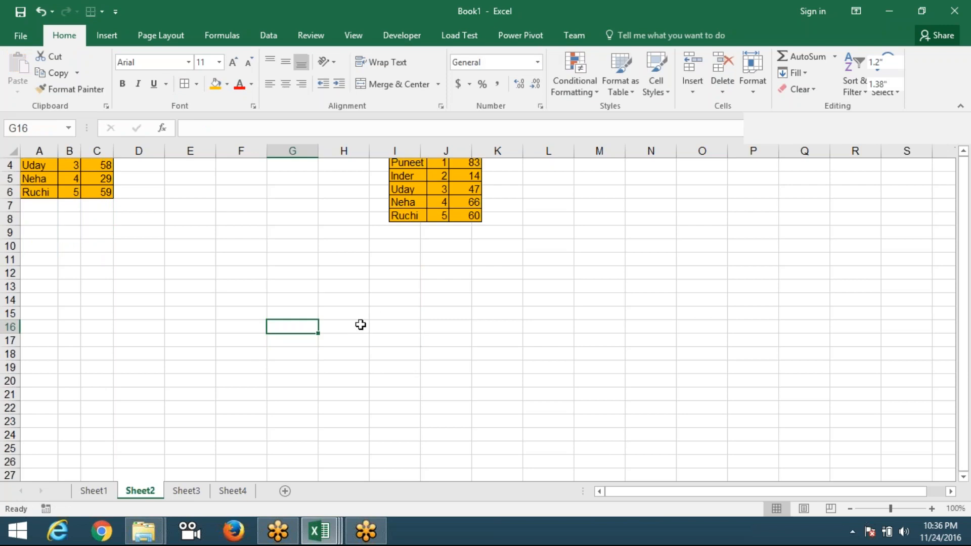
pyautogui.scroll(1, 360, 325)
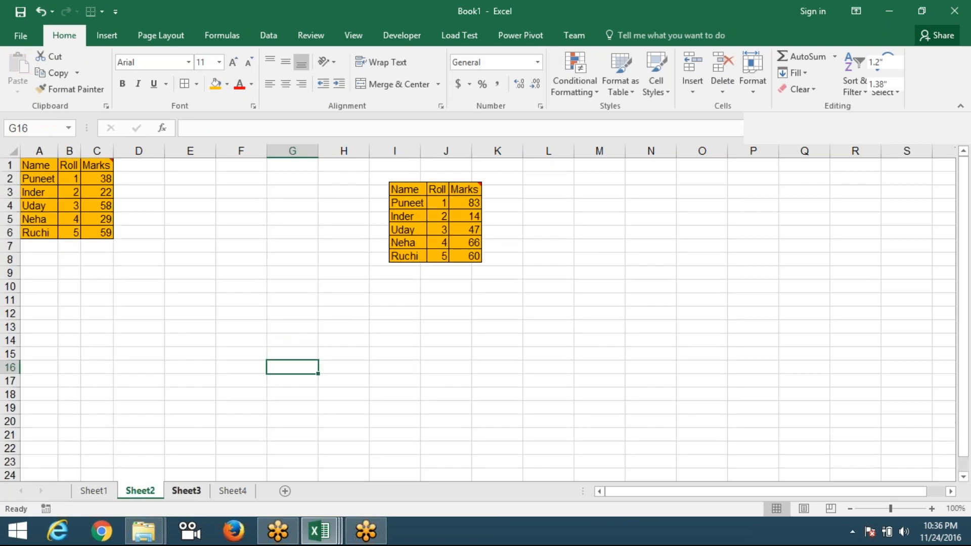
pyautogui.click(186, 490)
pyautogui.click(232, 491)
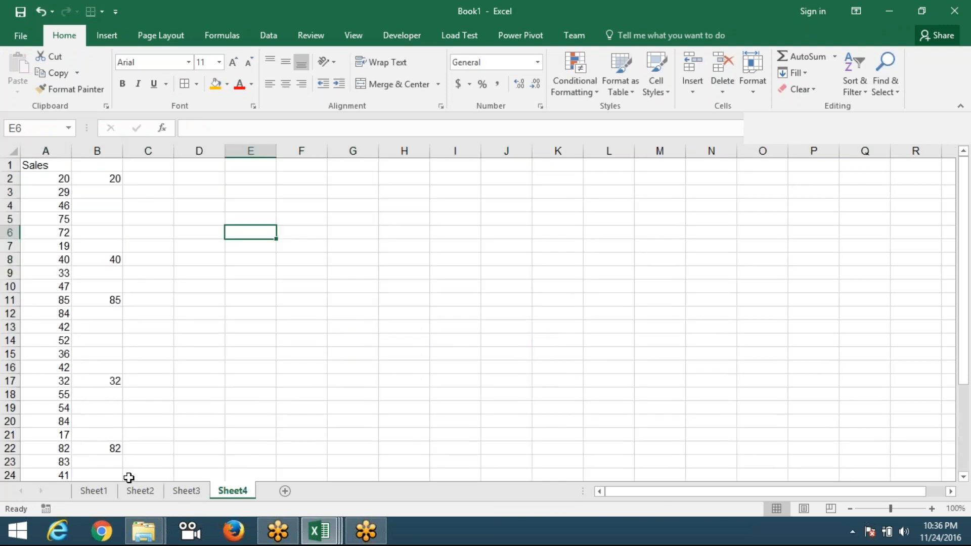
pyautogui.click(140, 490)
# Step: Shrink the table picture to about 0.94 by 1.07 inches and move it to around H2:I6
pyautogui.click(409, 246)
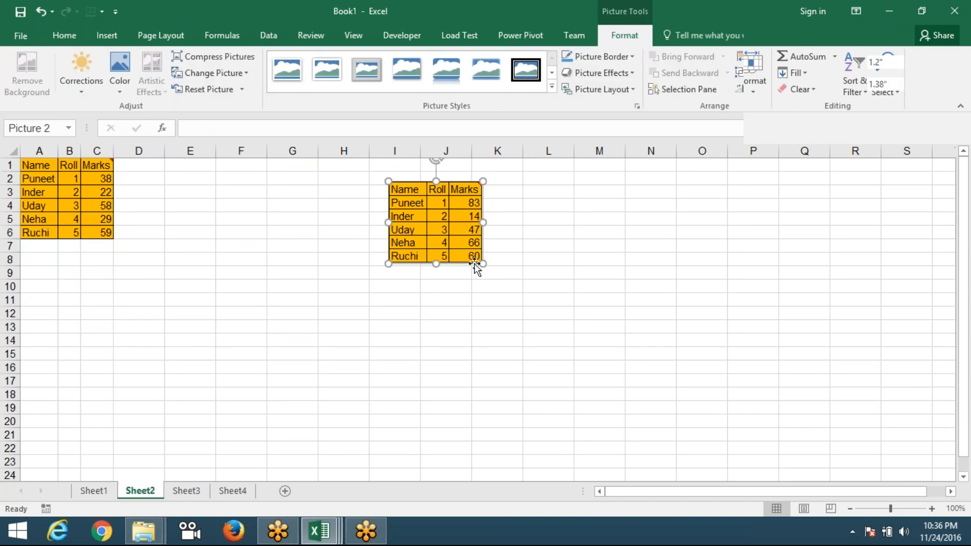
pyautogui.moveTo(482, 263); pyautogui.dragTo(462, 245)
pyautogui.click(462, 297)
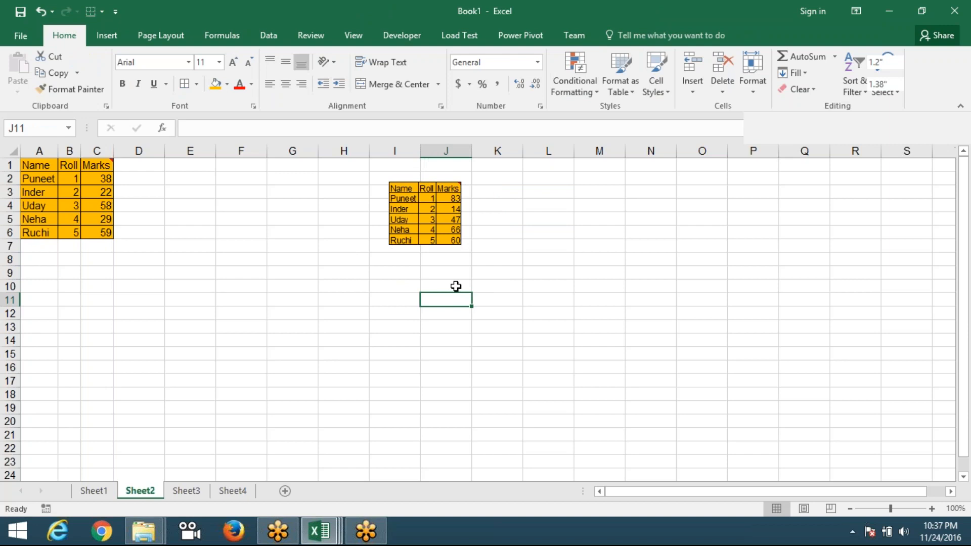
pyautogui.click(443, 228)
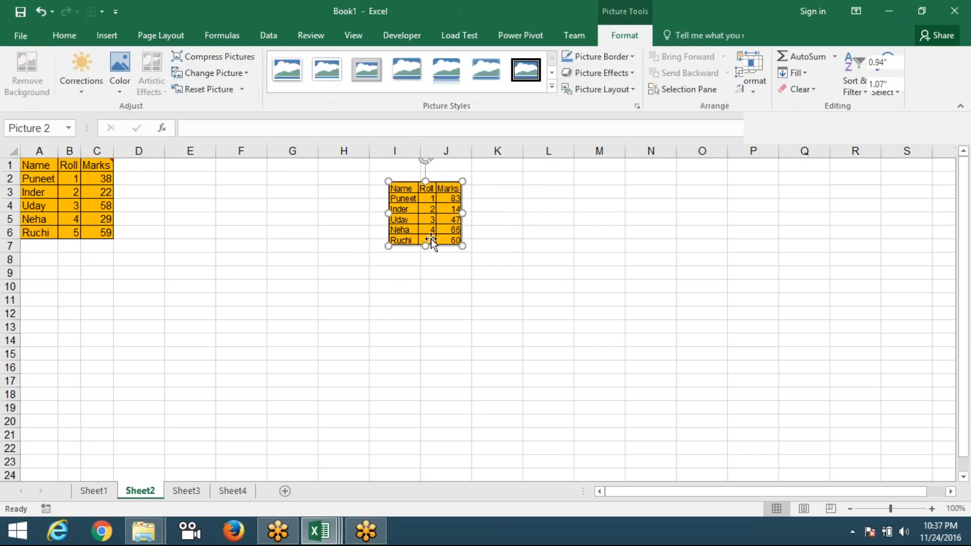
pyautogui.moveTo(430, 238); pyautogui.dragTo(362, 226)
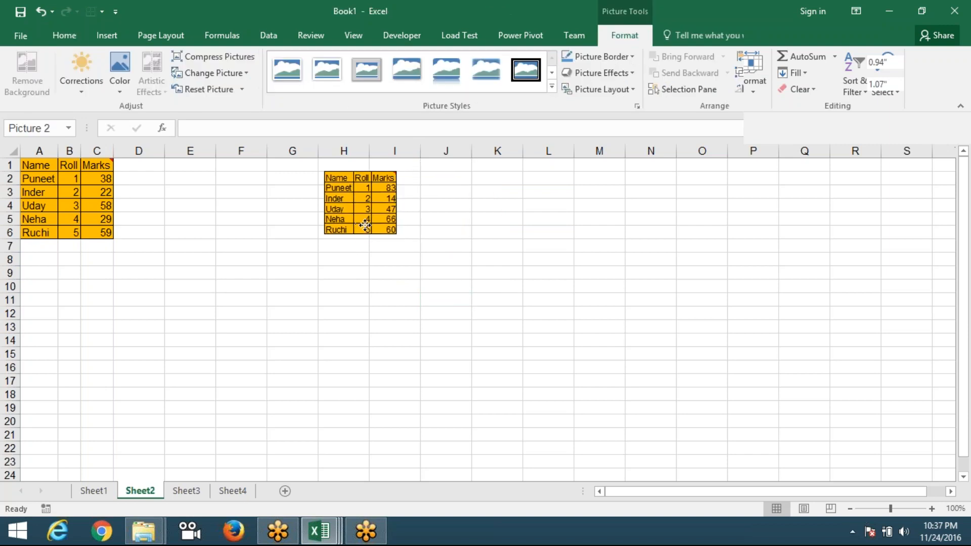
# Step: Check the formula in Marks cell C4, and select the table picture to compare it
pyautogui.click(407, 277)
pyautogui.click(105, 208)
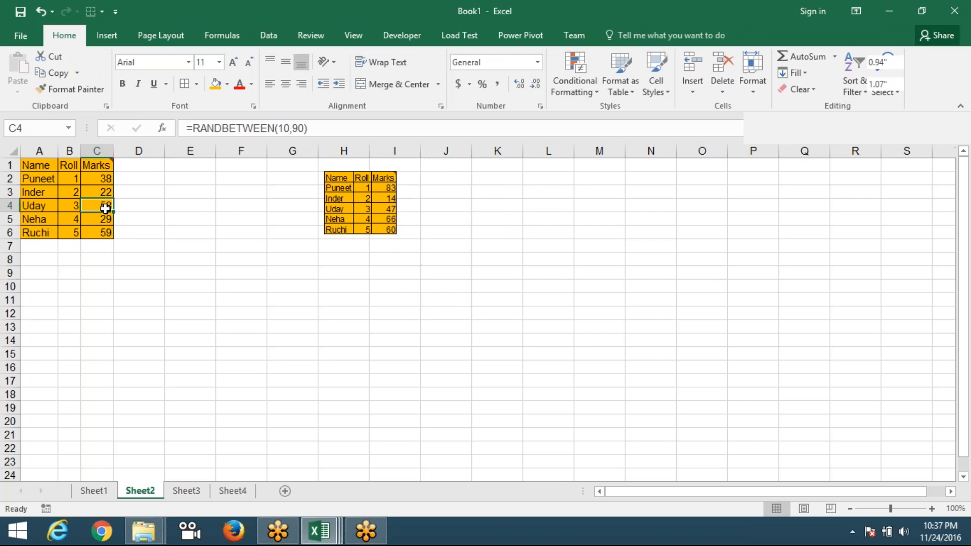
pyautogui.click(343, 221)
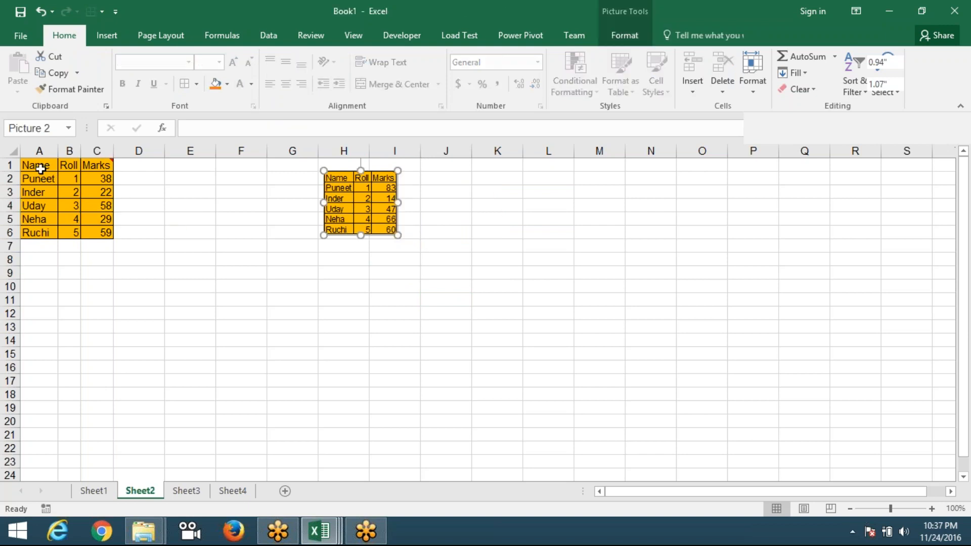
# Step: Copy the table A1:C6 and paste it at H9 as a linked picture
pyautogui.moveTo(35, 165); pyautogui.dragTo(97, 232)
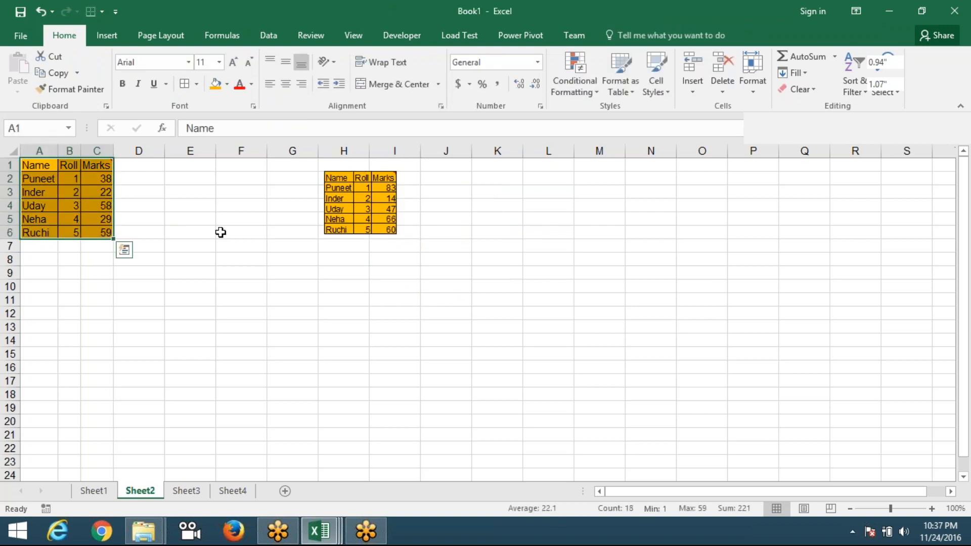
pyautogui.hotkey('ctrl', 'c')
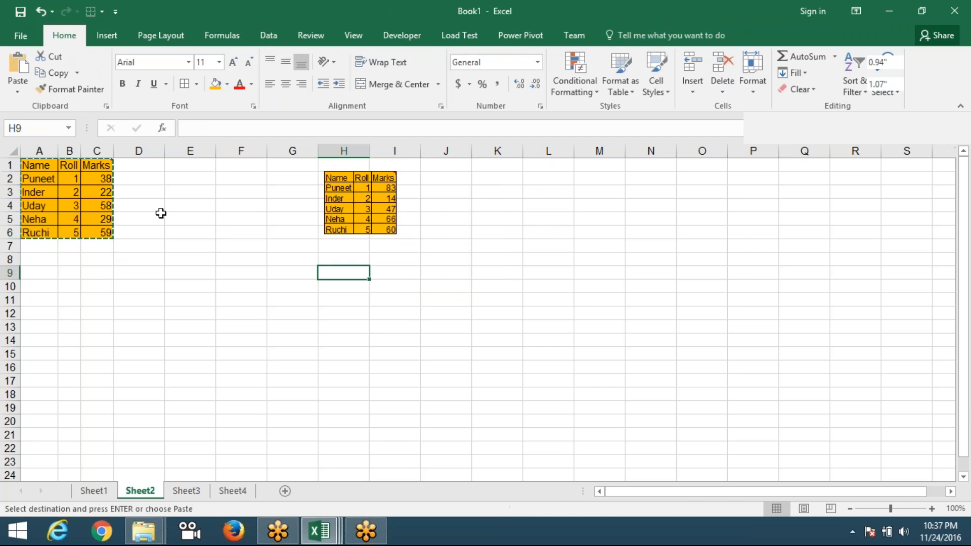
pyautogui.click(17, 92)
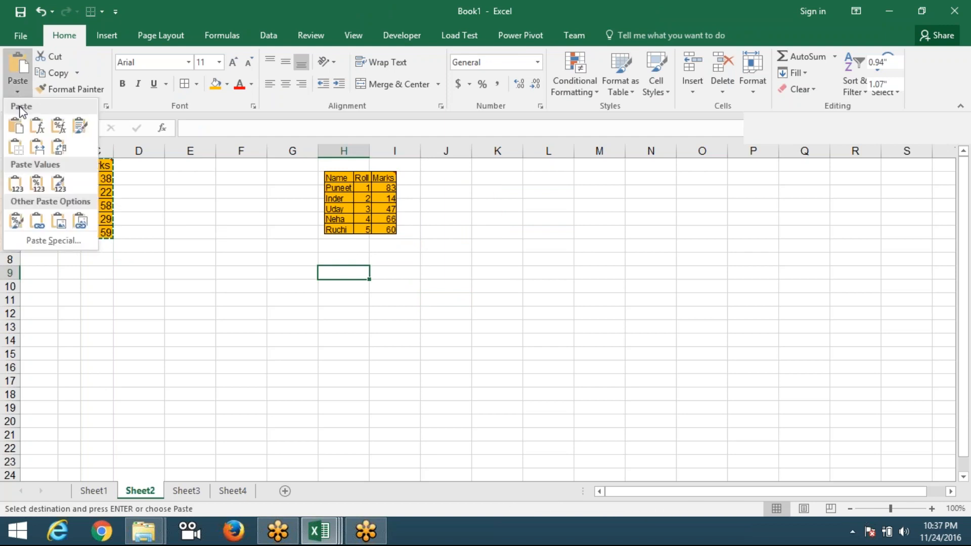
pyautogui.click(80, 221)
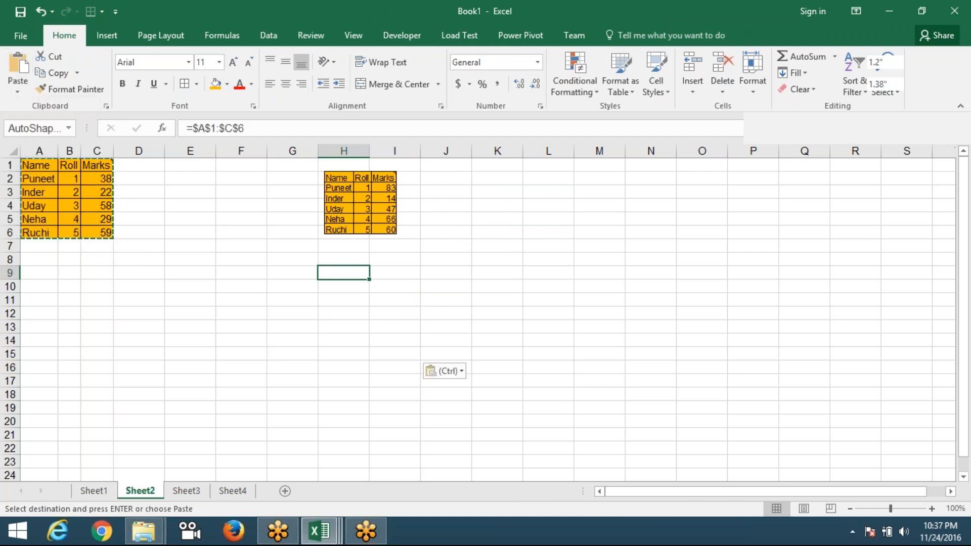
# Step: Edit empty cell D12 to recalculate the random marks, and check the linked picture's source reference
pyautogui.click(200, 307)
pyautogui.doubleClick(130, 314)
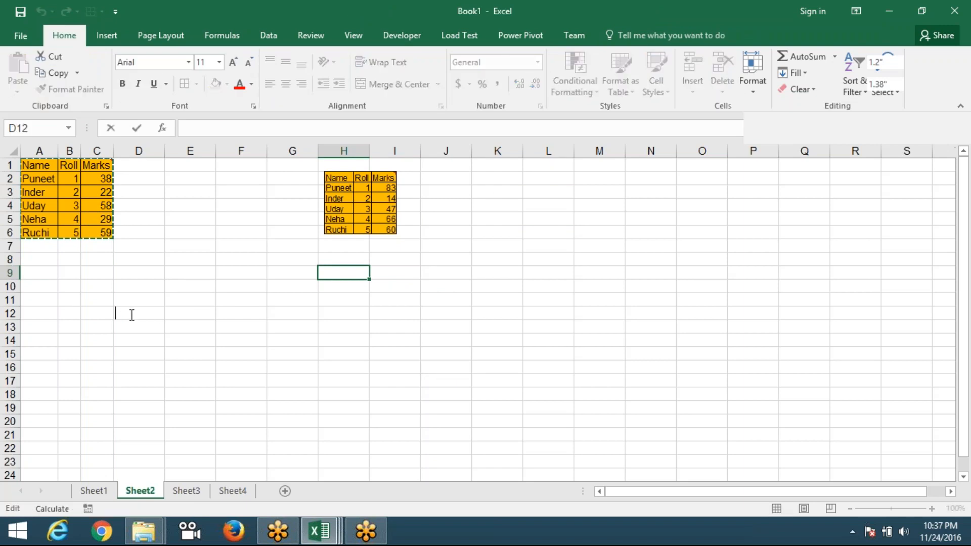
pyautogui.click(151, 368)
pyautogui.click(396, 406)
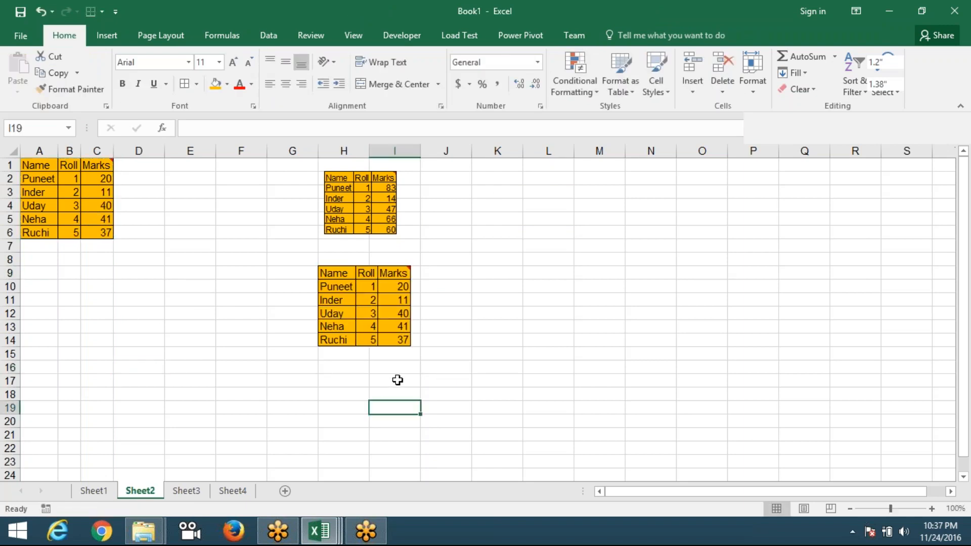
pyautogui.click(390, 324)
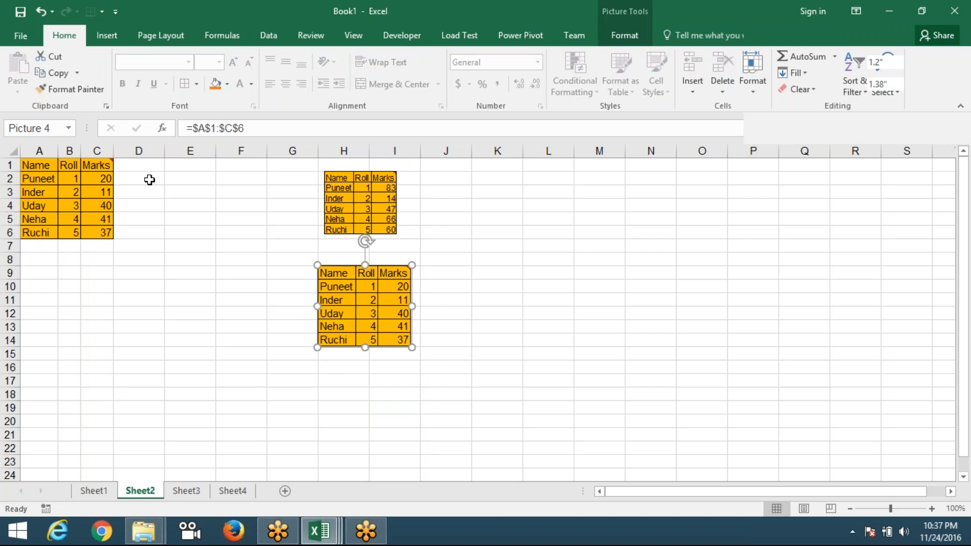
# Step: Fill name cell A4 with green and edit an empty cell to refresh the sheet and its linked picture
pyautogui.click(37, 204)
pyautogui.click(226, 84)
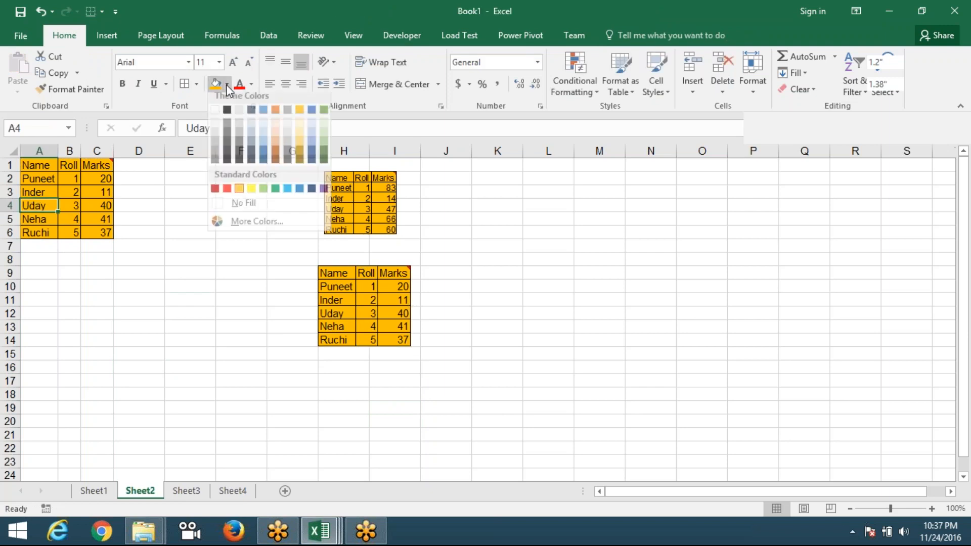
pyautogui.click(275, 189)
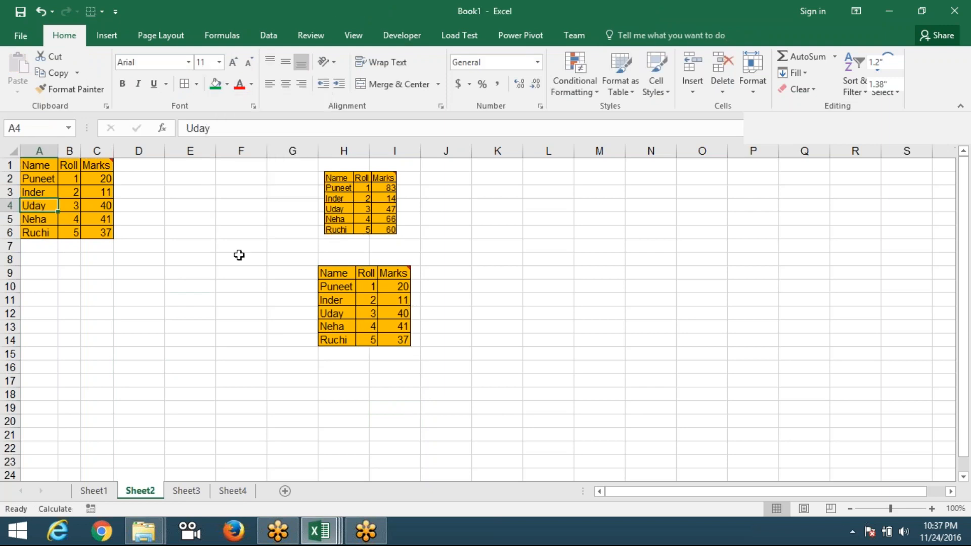
pyautogui.click(192, 315)
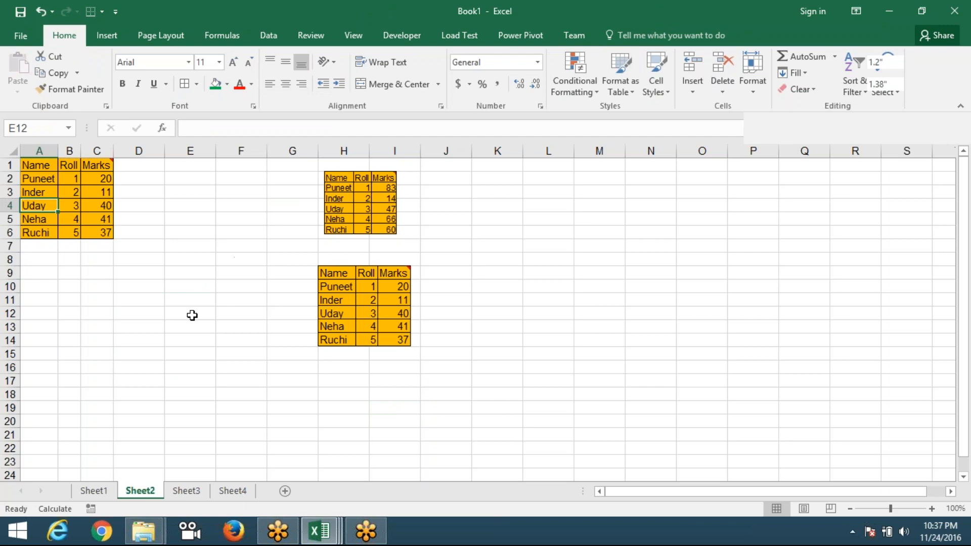
pyautogui.doubleClick(109, 314)
pyautogui.click(133, 322)
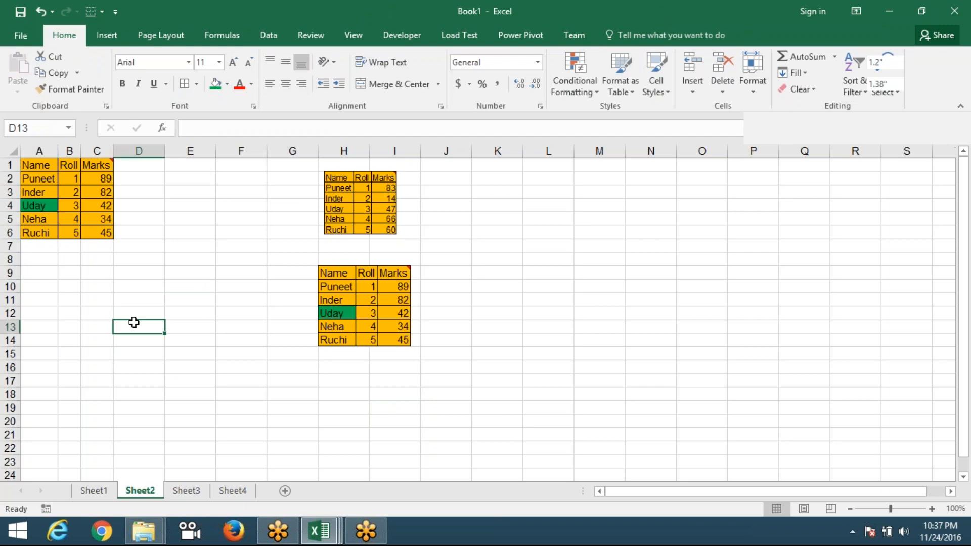